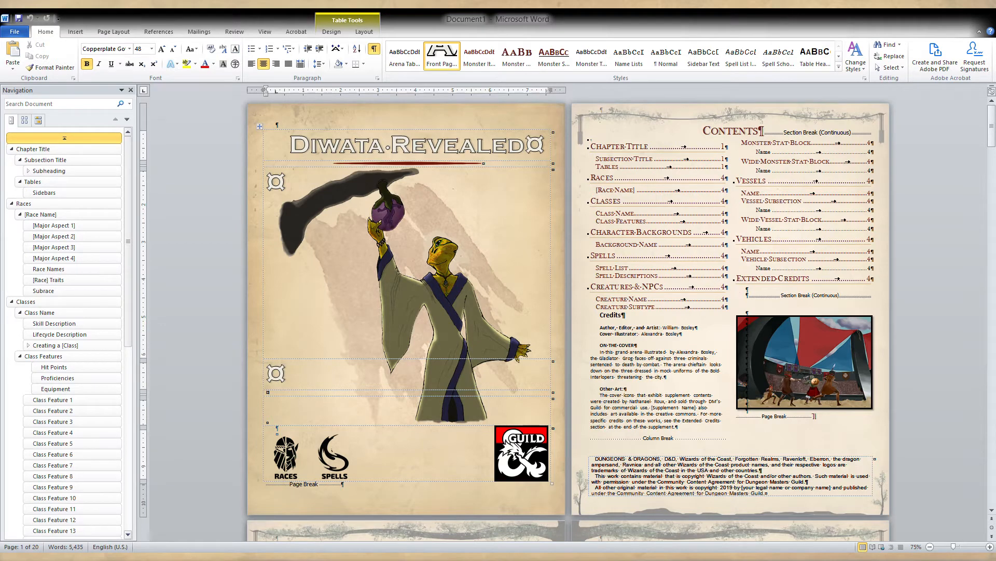
# Replace the cover page title with "Way of the Beast".
pyautogui.click(639, 258)
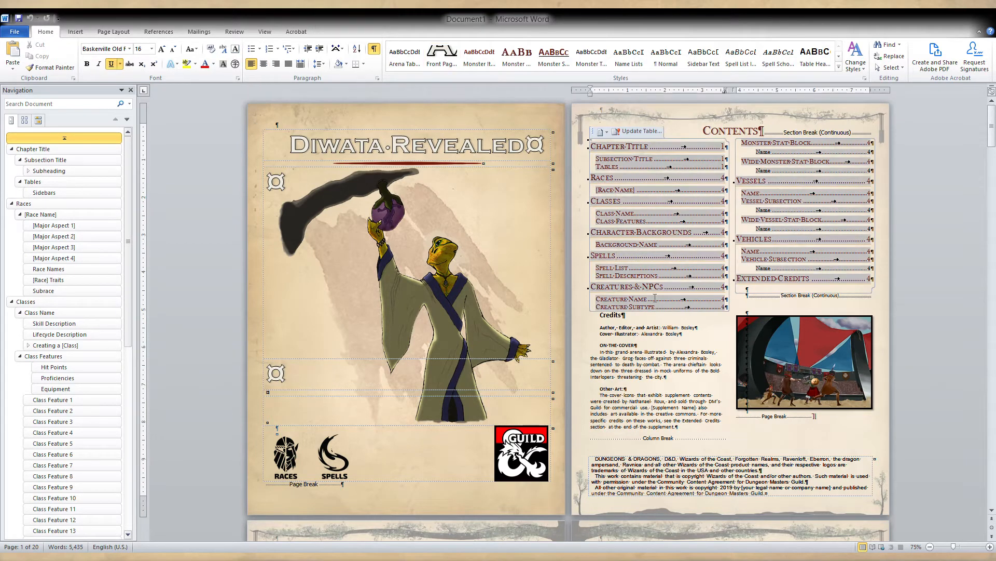
pyautogui.click(630, 358)
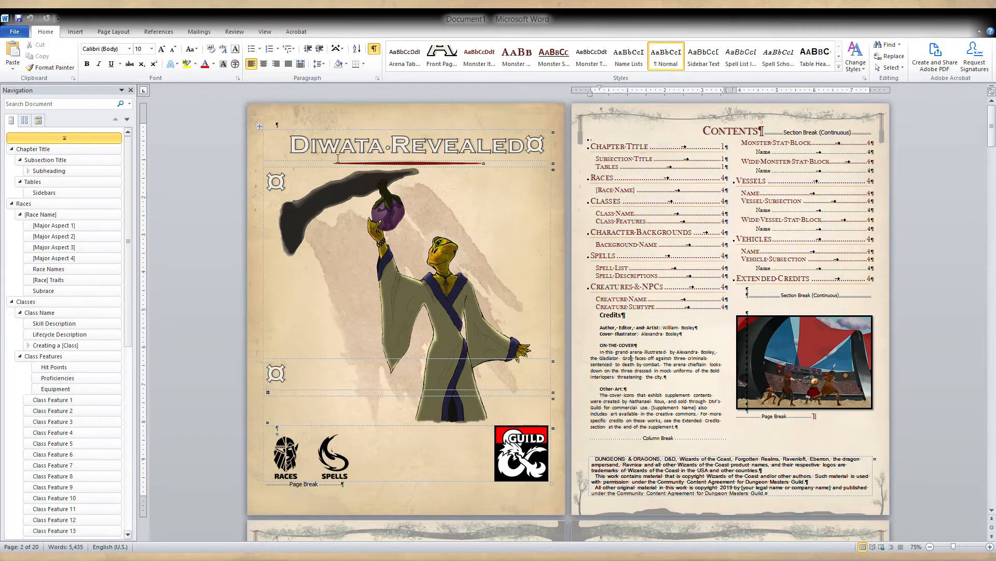
pyautogui.moveTo(289, 145); pyautogui.dragTo(524, 147)
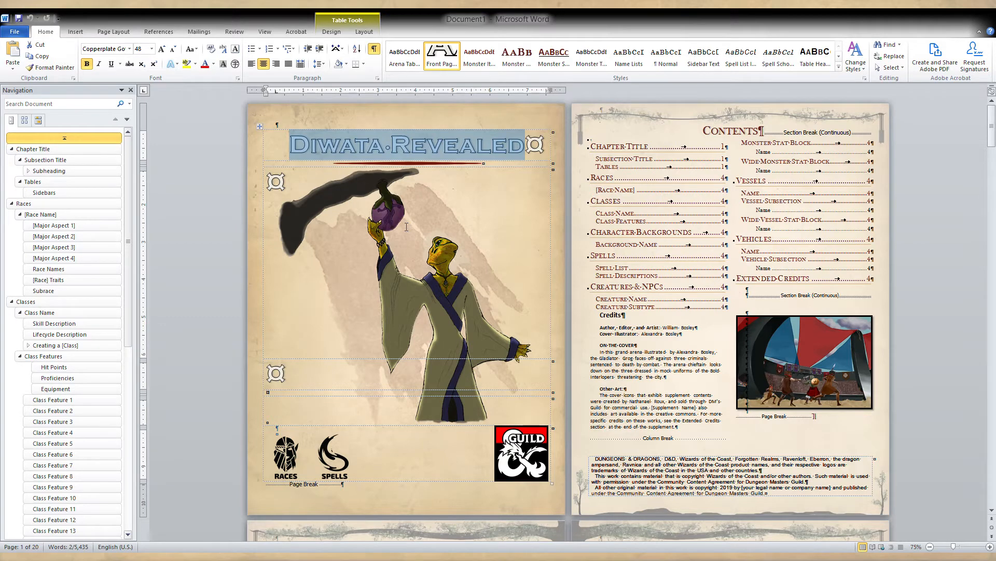
pyautogui.write('Way ')
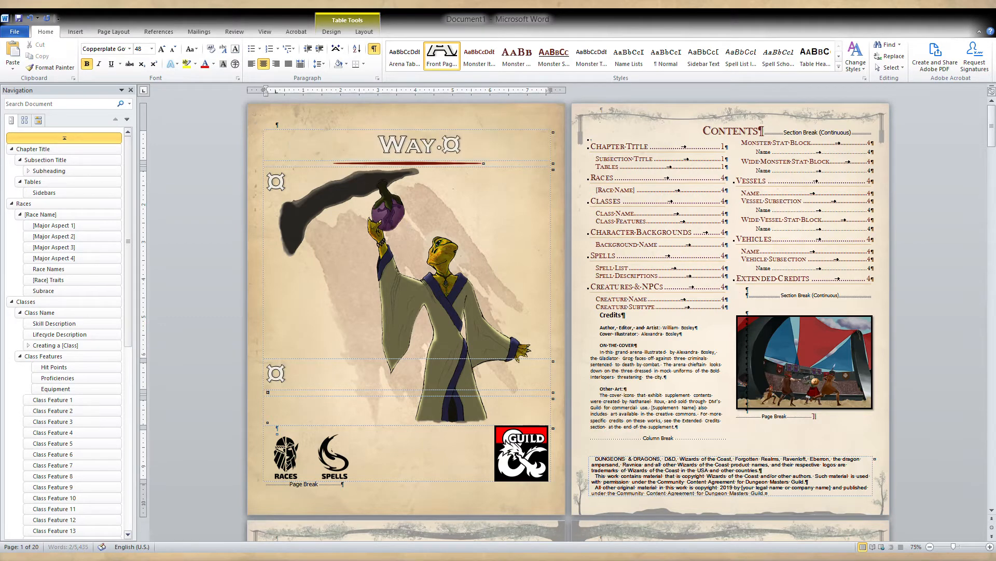
pyautogui.write('of the Beast')
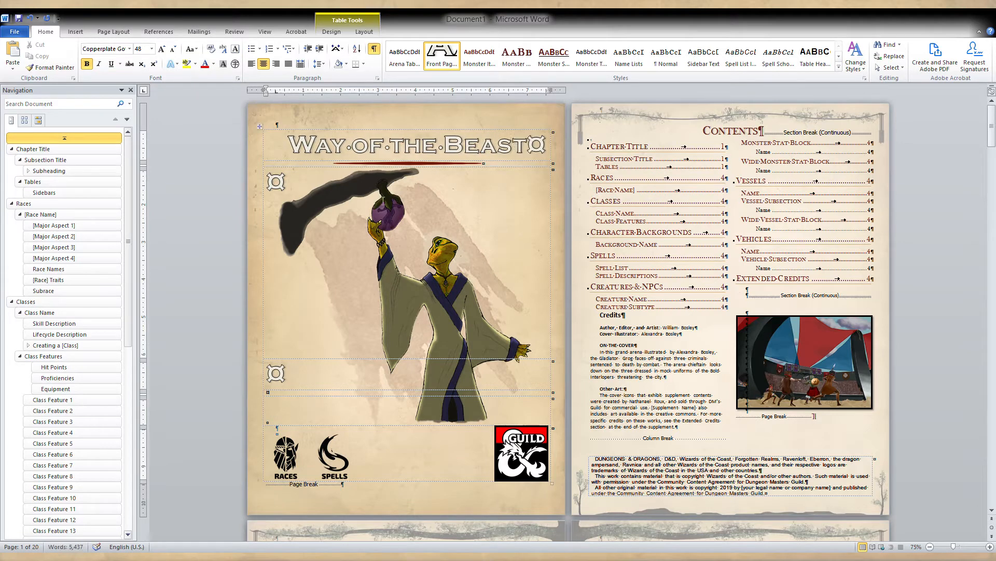
pyautogui.click(493, 141)
pyautogui.click(637, 235)
# Go to the Classes chapter and examine its placeholder sections, from the class name and description to the class creation guidance.
pyautogui.scroll(-2, 553, 391)
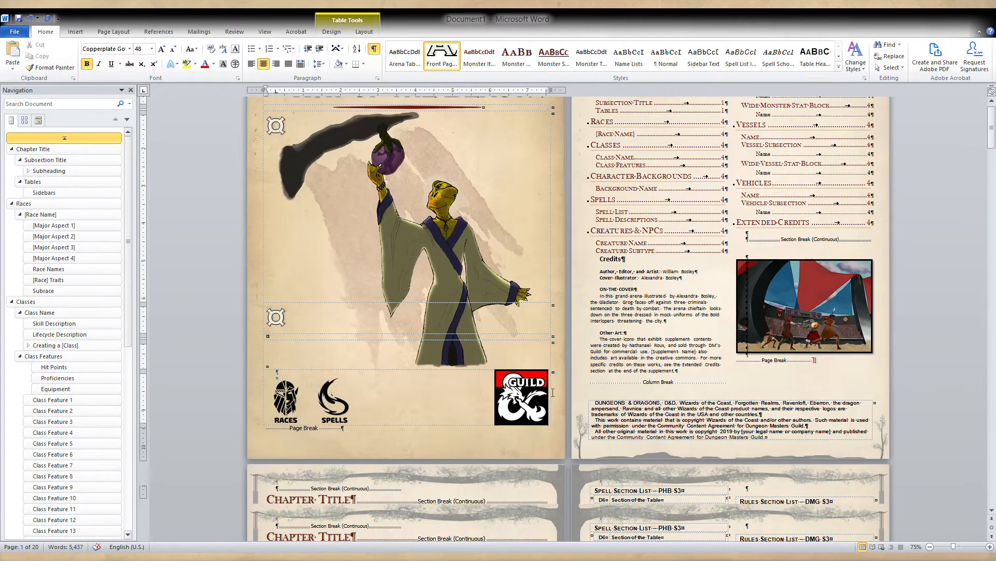
pyautogui.scroll(-1, 631, 363)
pyautogui.click(631, 363)
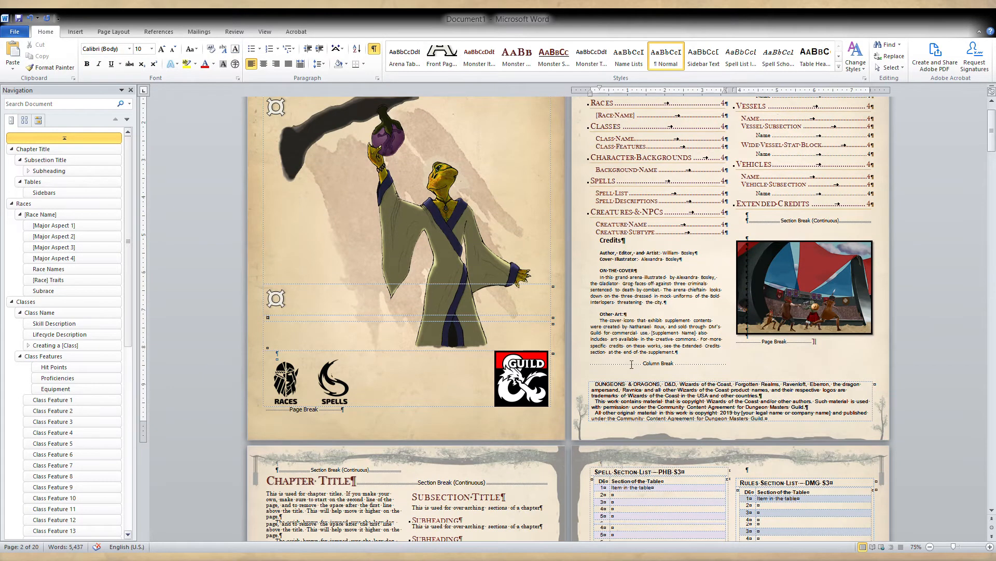
pyautogui.scroll(-6, 632, 363)
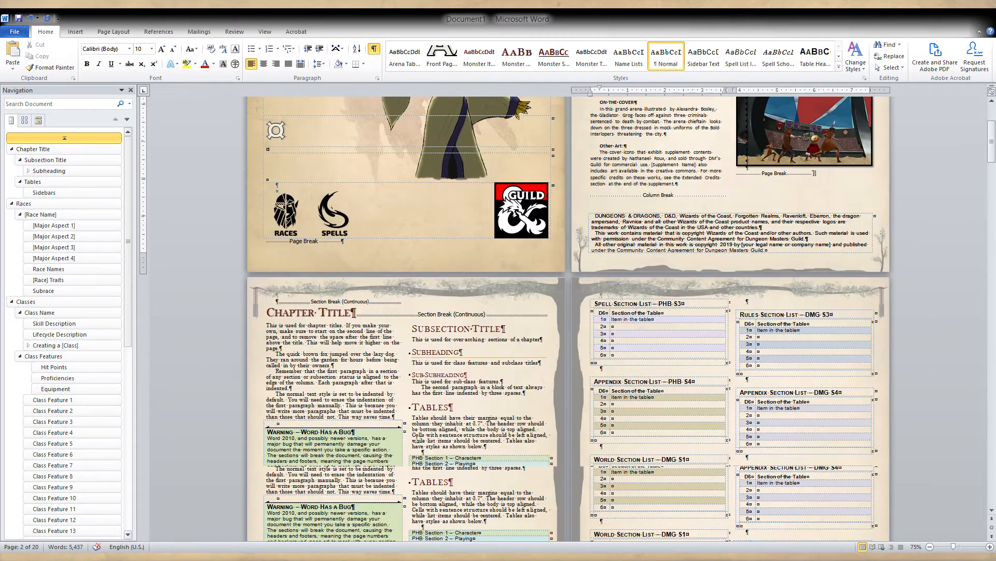
pyautogui.click(55, 302)
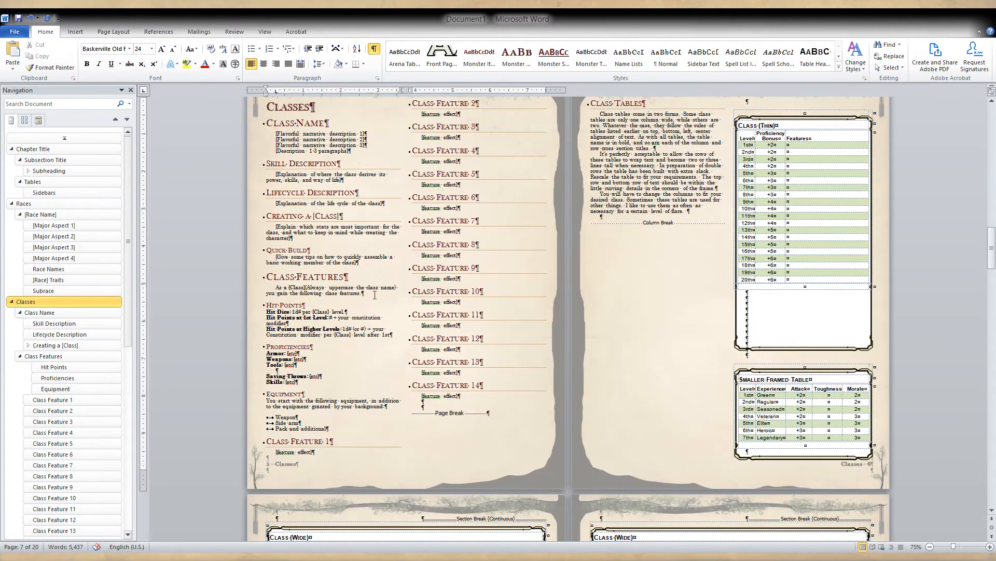
pyautogui.scroll(1, 345, 219)
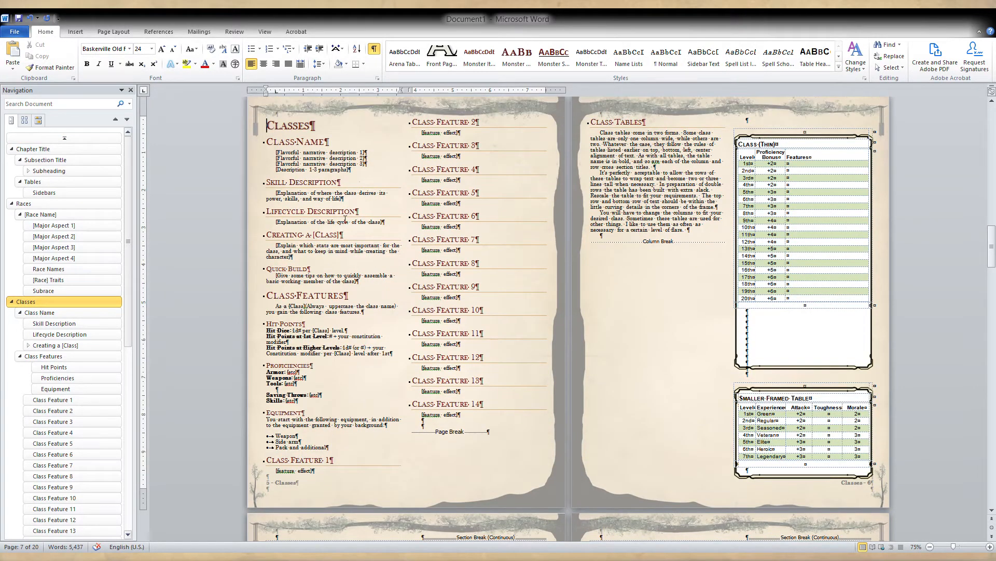
pyautogui.click(325, 169)
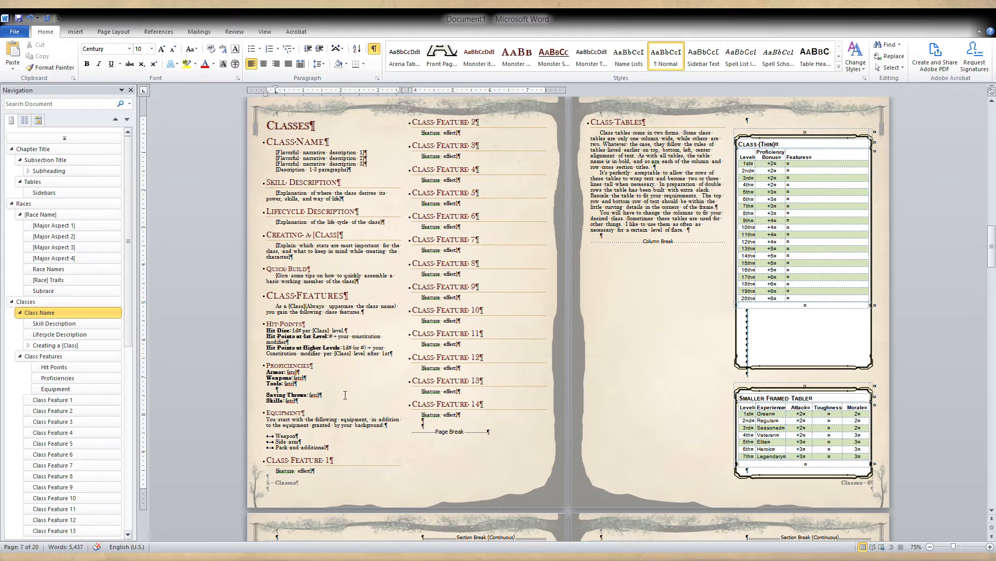
pyautogui.scroll(-3, 78, 405)
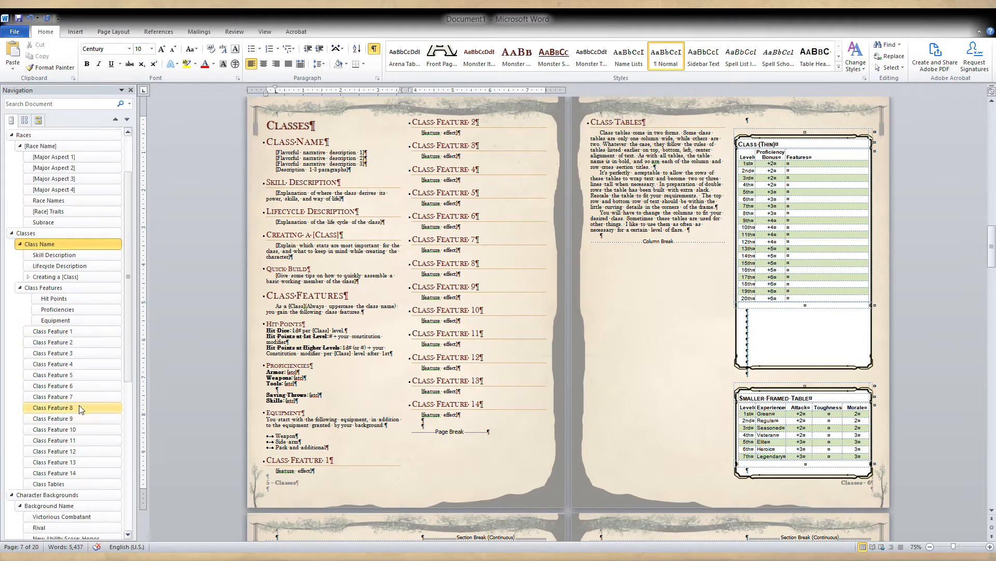
pyautogui.scroll(1, 313, 390)
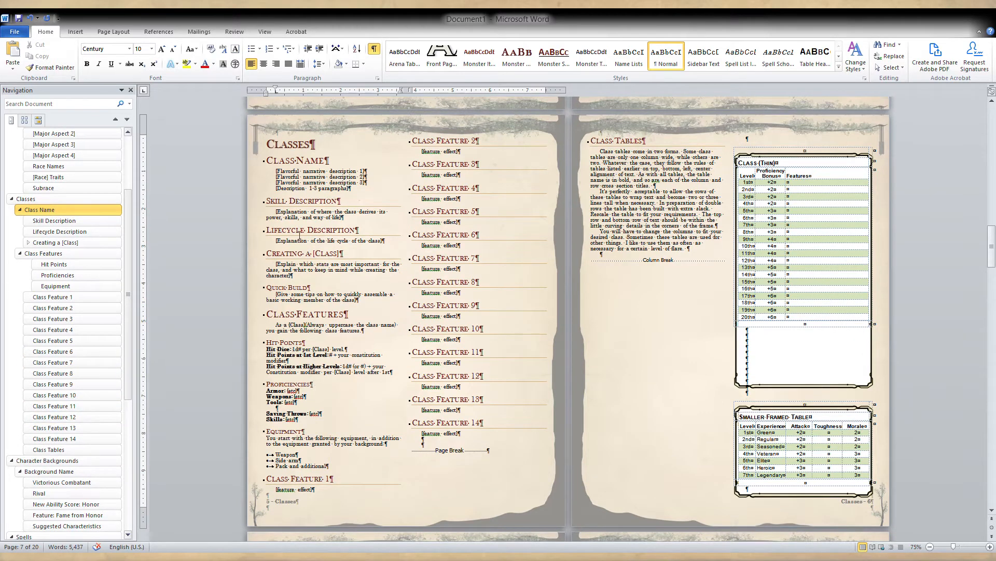
pyautogui.scroll(1, 318, 217)
pyautogui.click(319, 236)
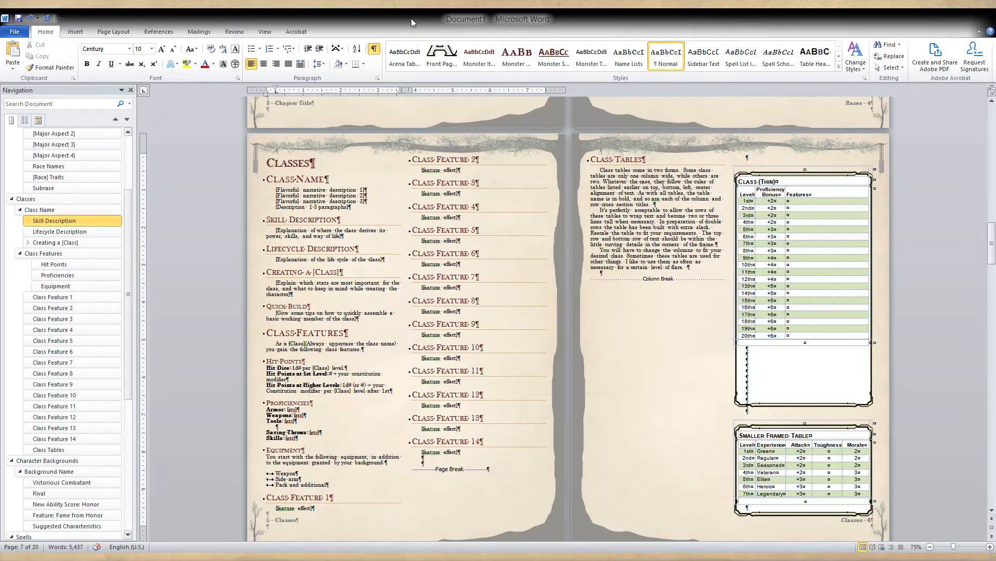
pyautogui.click(323, 208)
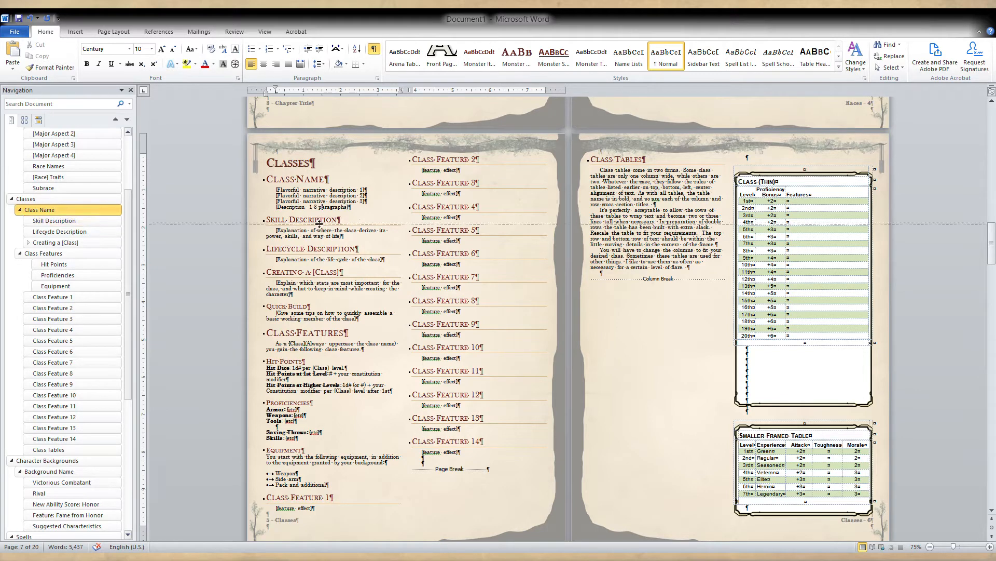
pyautogui.click(317, 247)
pyautogui.click(318, 236)
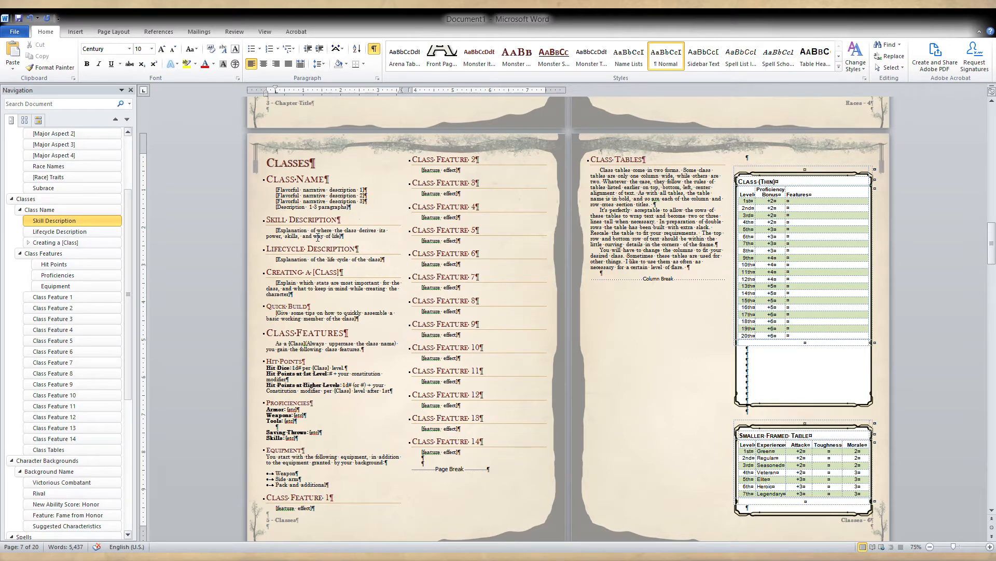
pyautogui.click(345, 266)
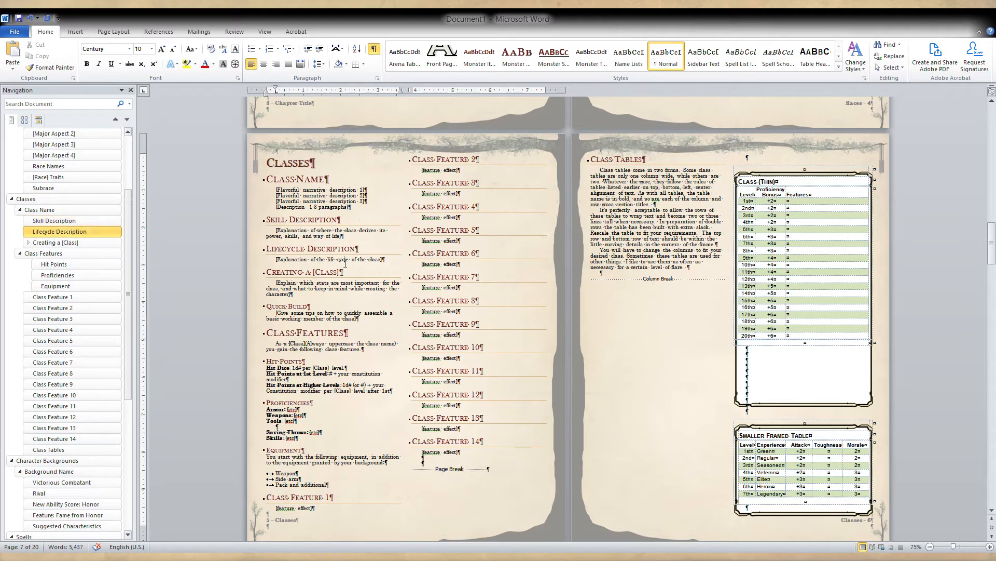
pyautogui.click(343, 289)
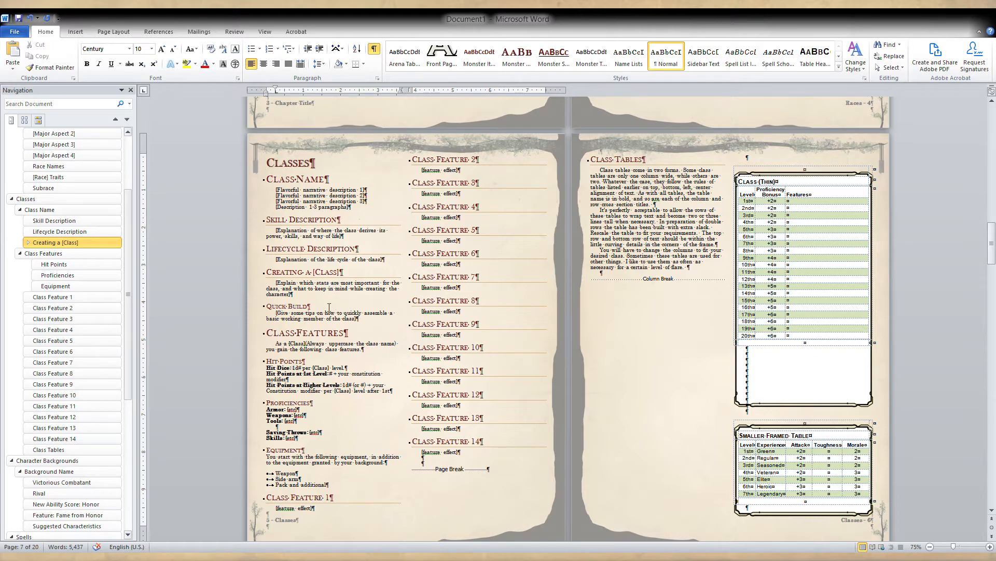
# Delete everything from the Skill Description heading through the Equipment list in the Classes chapter, keeping the Class Feature 1 heading.
pyautogui.click(265, 31)
pyautogui.click(264, 68)
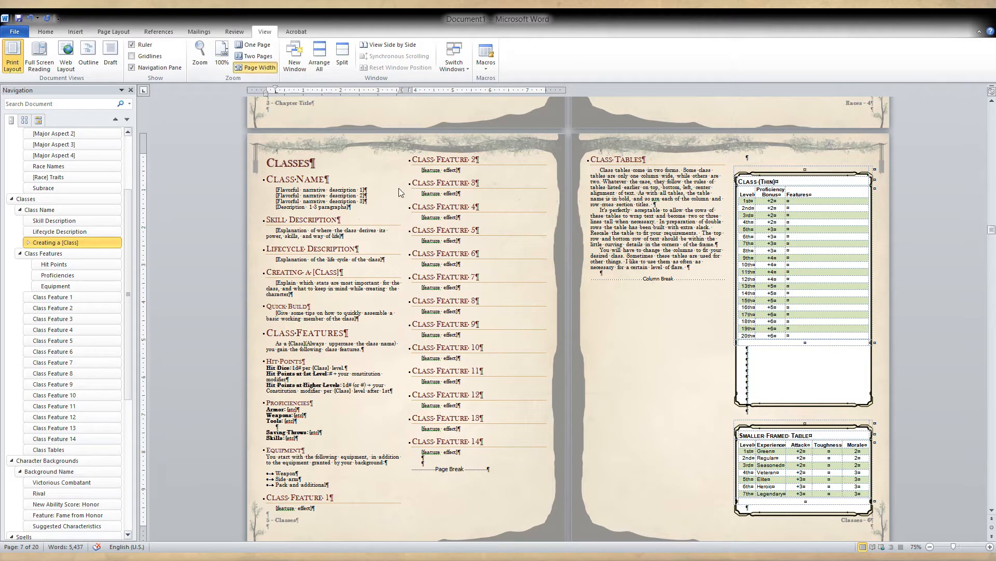
pyautogui.scroll(-3, 487, 284)
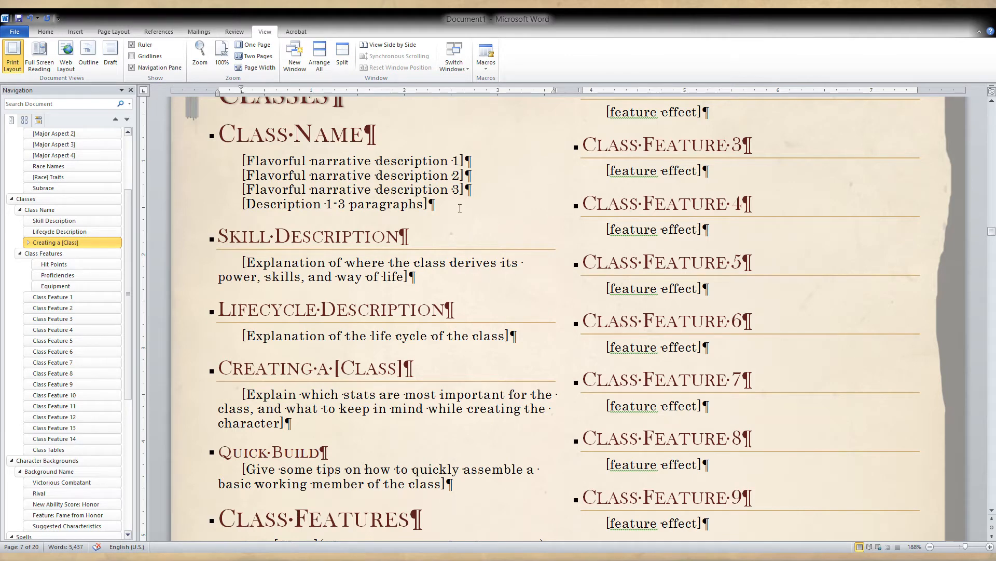
pyautogui.scroll(3, 280, 149)
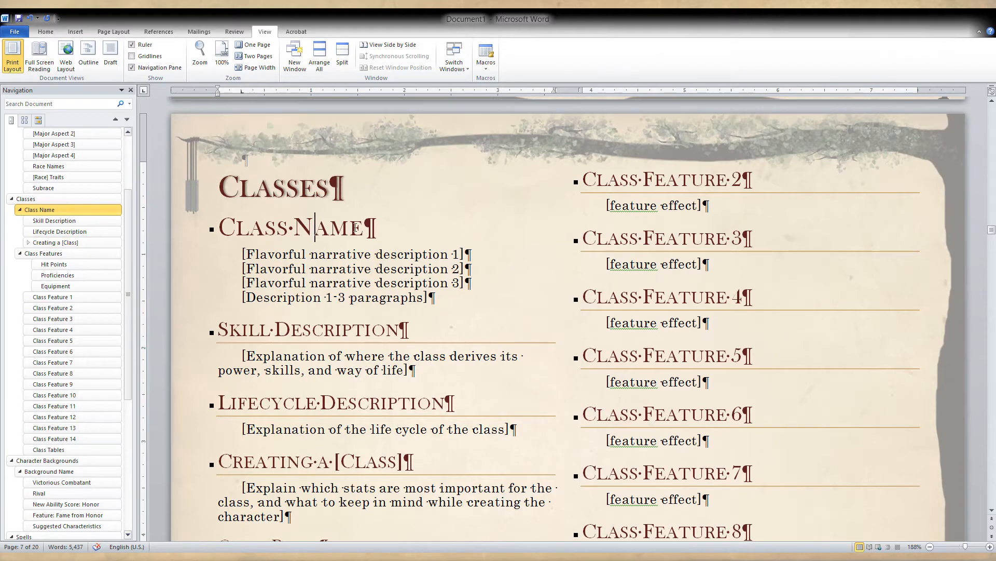
pyautogui.moveTo(369, 228); pyautogui.dragTo(220, 230)
pyautogui.click(278, 228)
pyautogui.scroll(-3, 275, 230)
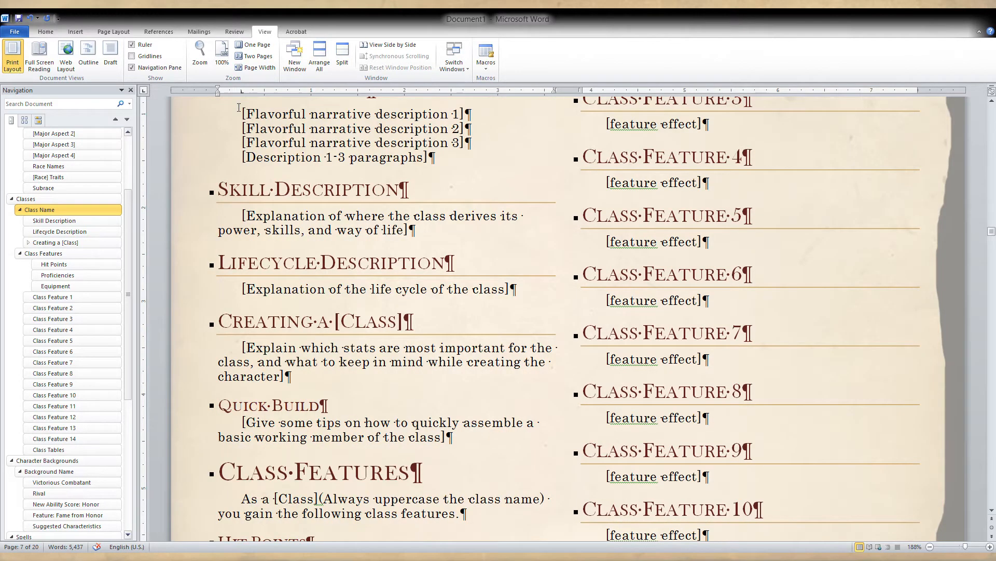
pyautogui.moveTo(219, 190); pyautogui.dragTo(403, 386)
pyautogui.scroll(-3, 456, 436)
pyautogui.scroll(-2, 459, 363)
pyautogui.scroll(-3, 438, 418)
pyautogui.scroll(-2, 407, 413)
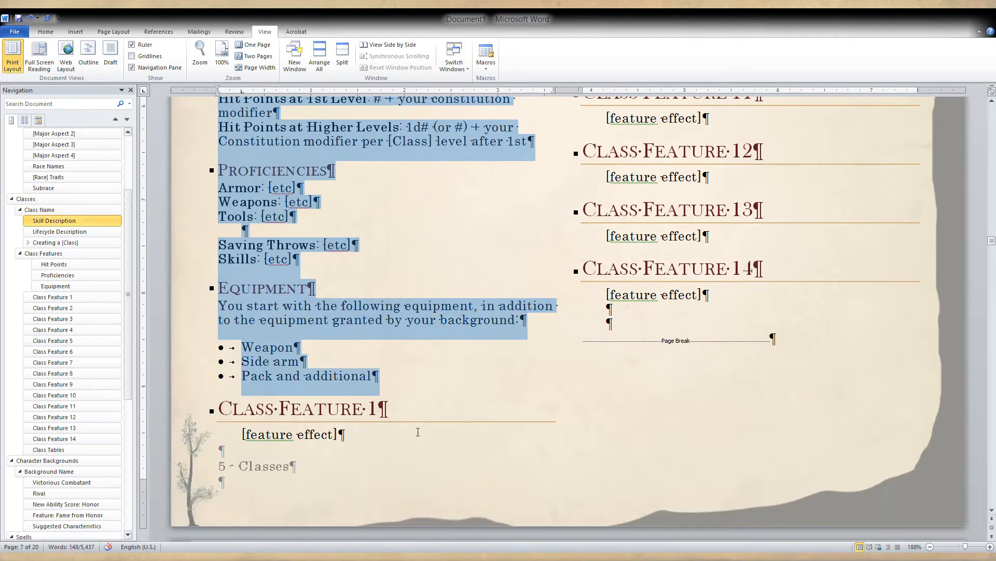
pyautogui.press('Delete')
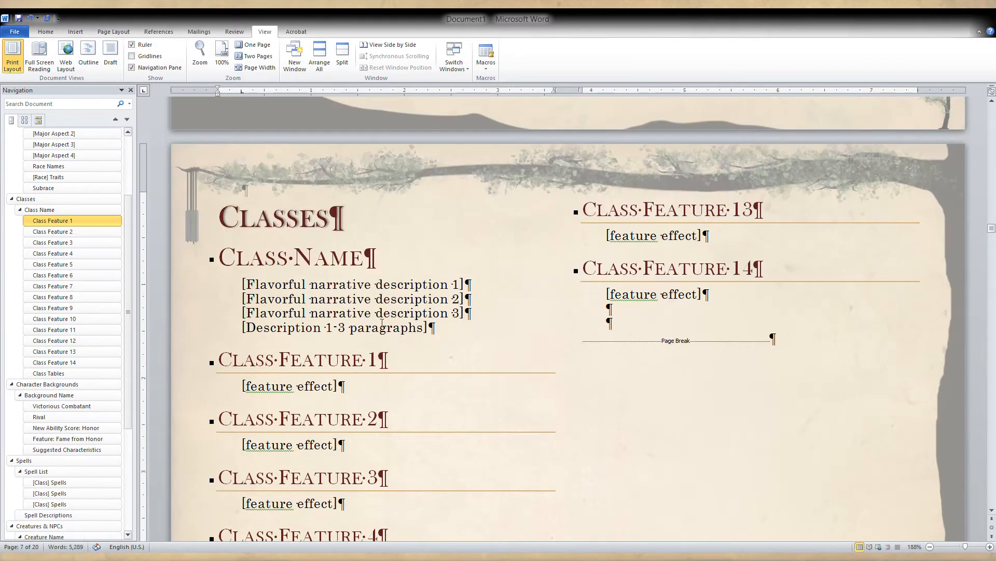
# Replace the Class Name heading in the Classes chapter with "Way of the Beast".
pyautogui.click(376, 313)
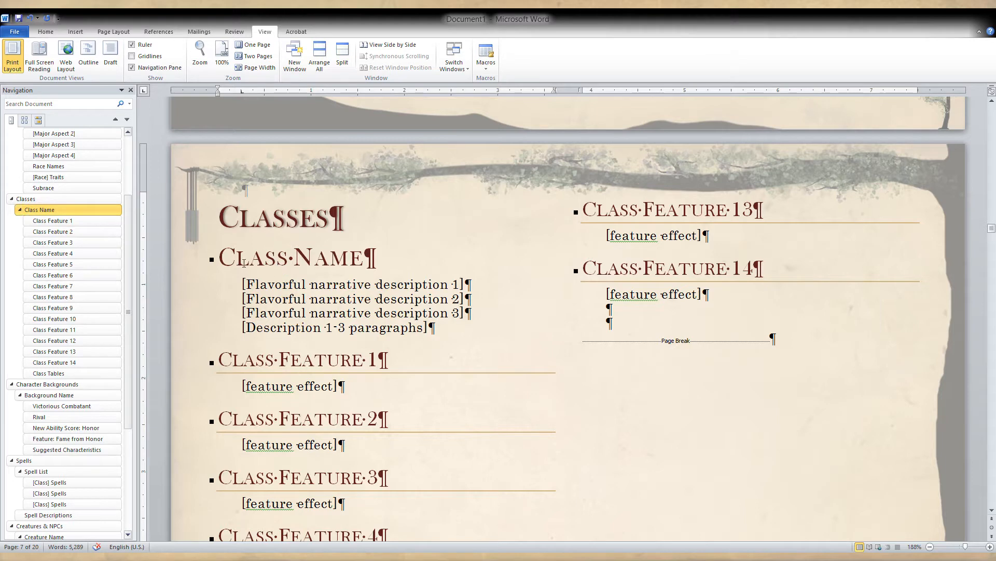
pyautogui.moveTo(365, 258); pyautogui.dragTo(219, 258)
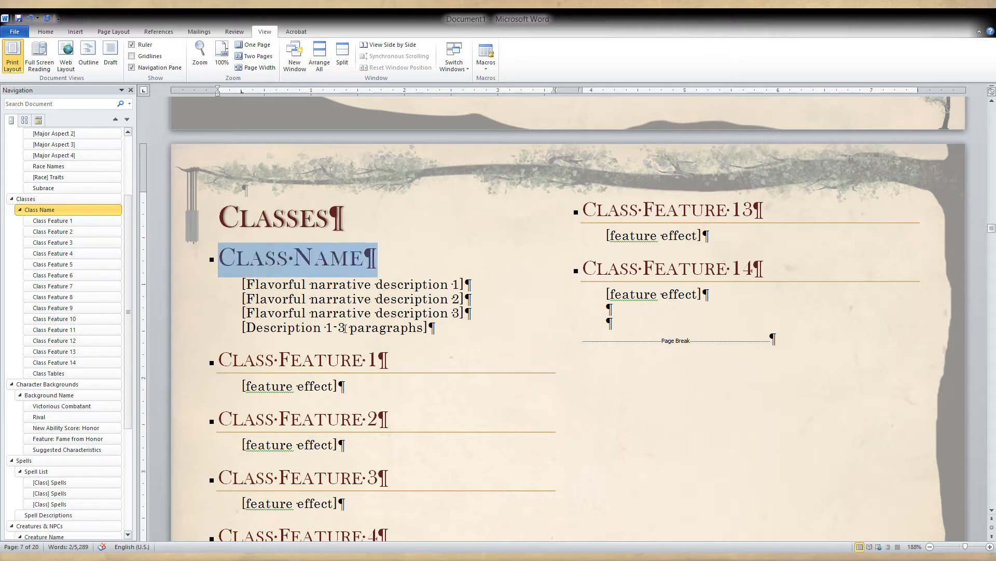
pyautogui.write('Way ')
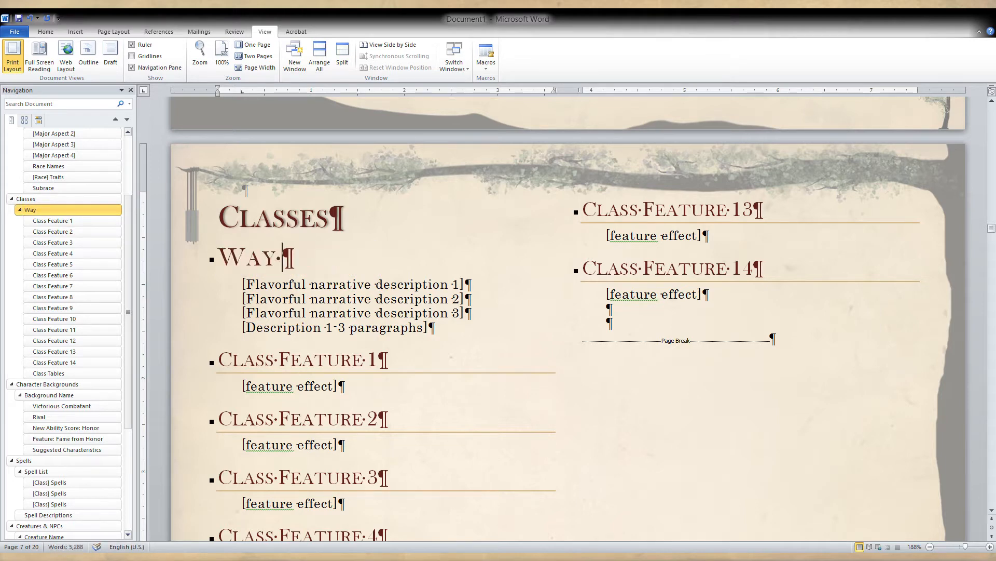
pyautogui.write('of the Beast')
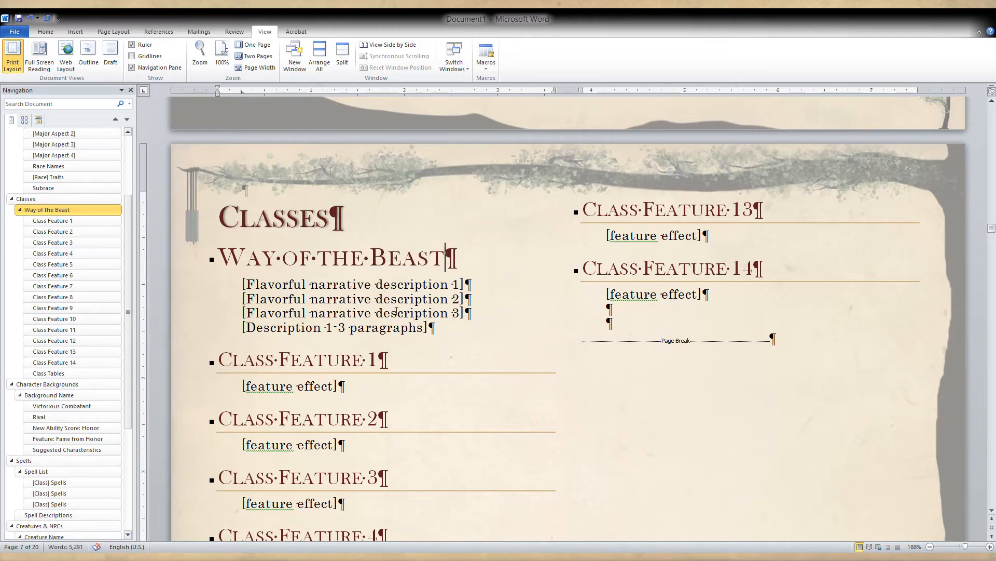
# Save the document as a new file named Way of the Beast.docx.
pyautogui.click(17, 32)
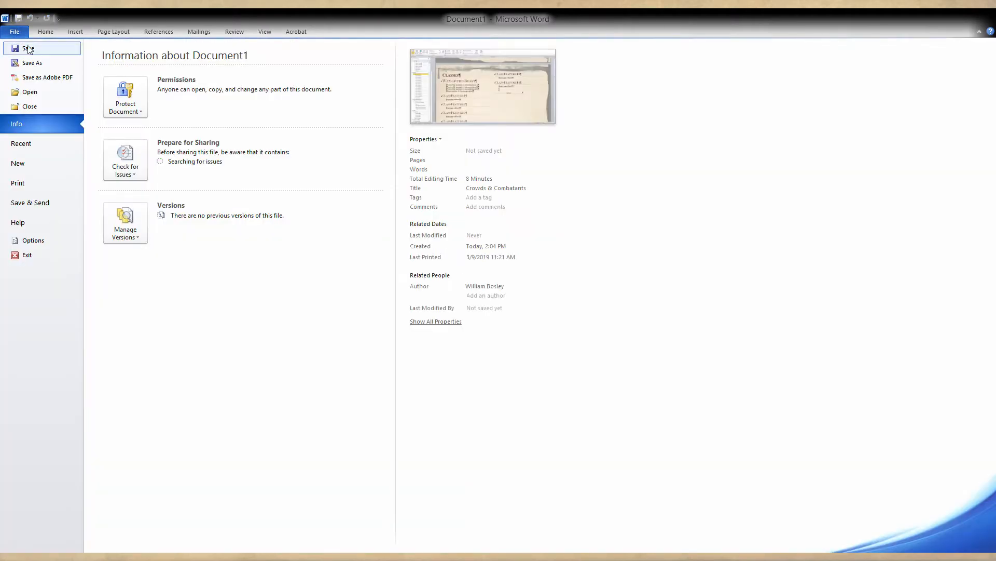
pyautogui.click(31, 62)
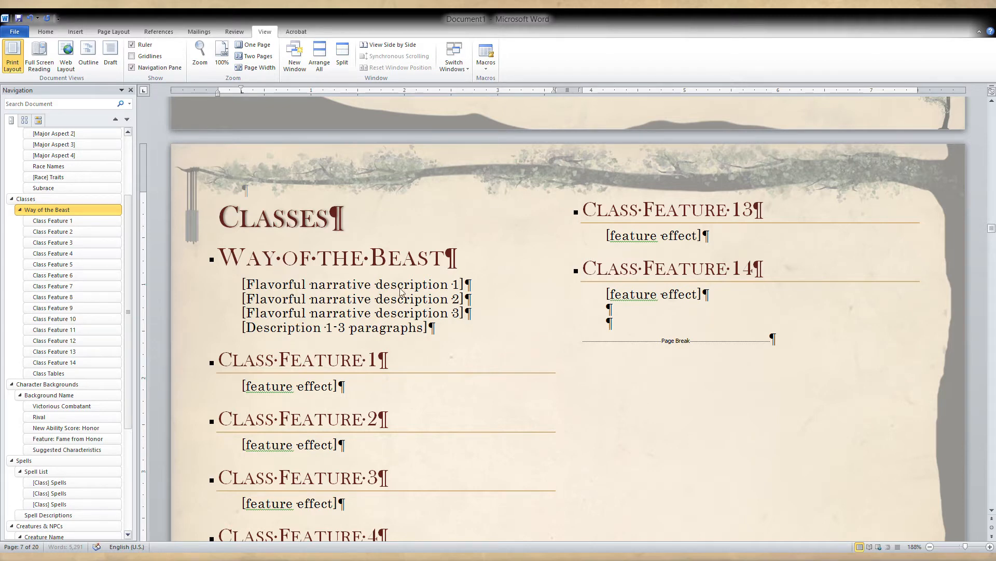
pyautogui.press('Return')
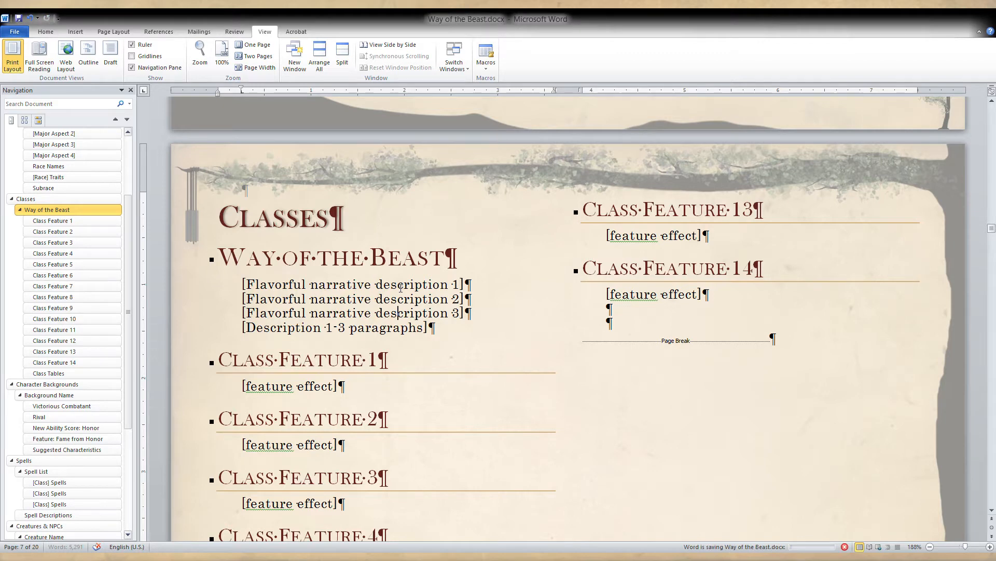
pyautogui.click(399, 285)
pyautogui.scroll(-1, 401, 287)
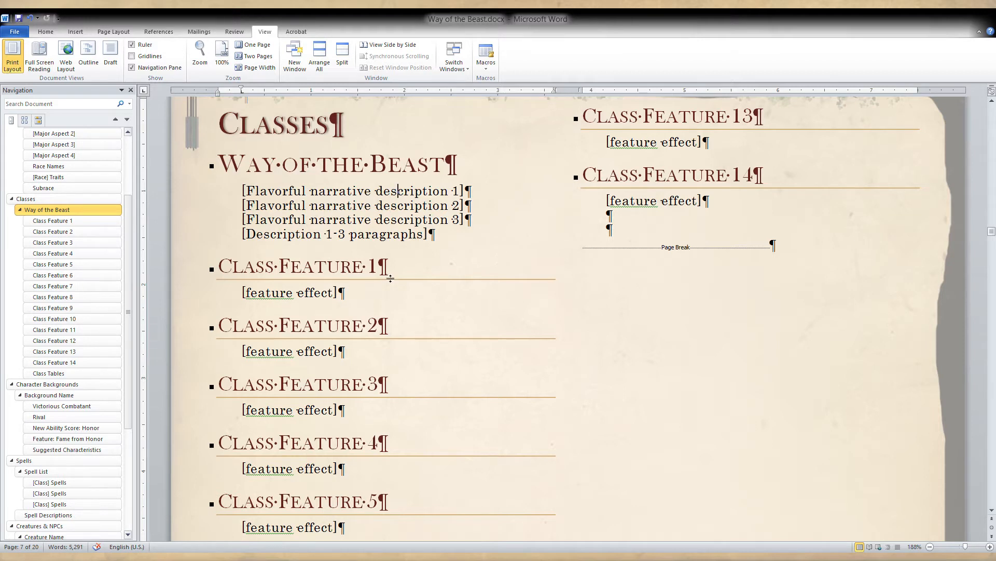
pyautogui.click(369, 289)
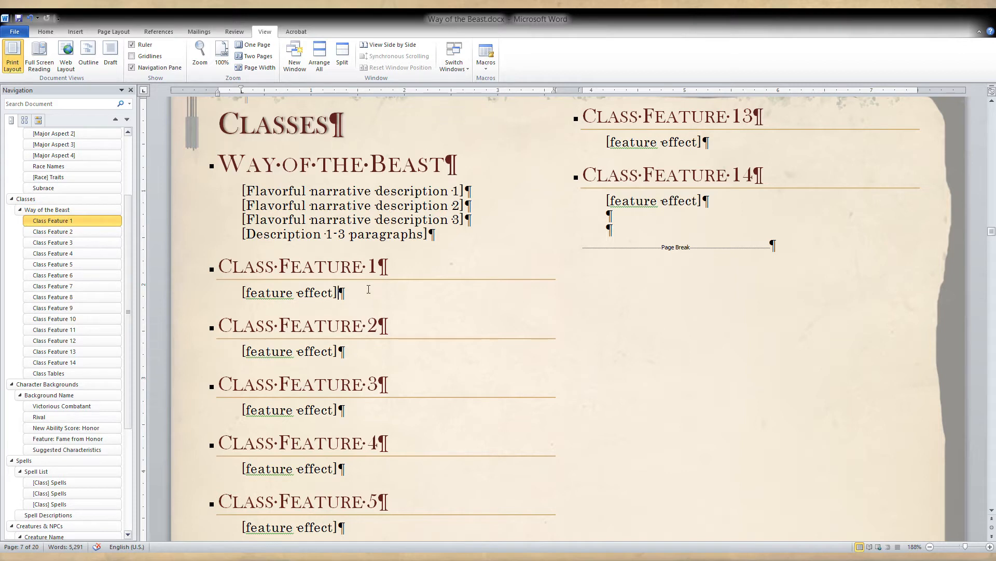
pyautogui.moveTo(352, 297); pyautogui.dragTo(223, 298)
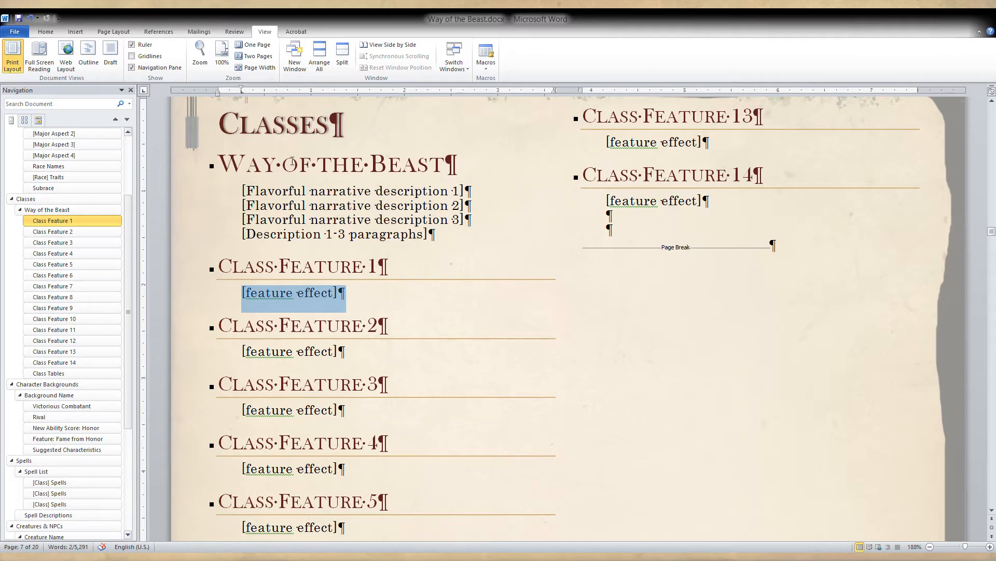
# Replace the Classes chapter title with "Monastic Tradition".
pyautogui.doubleClick(300, 124)
pyautogui.write('Mona')
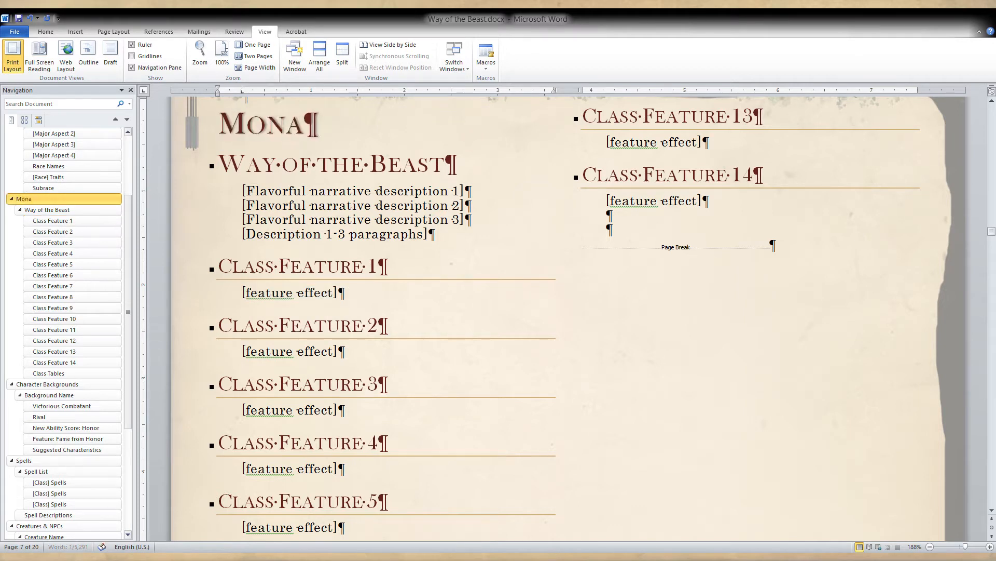
pyautogui.write('stic Tradi')
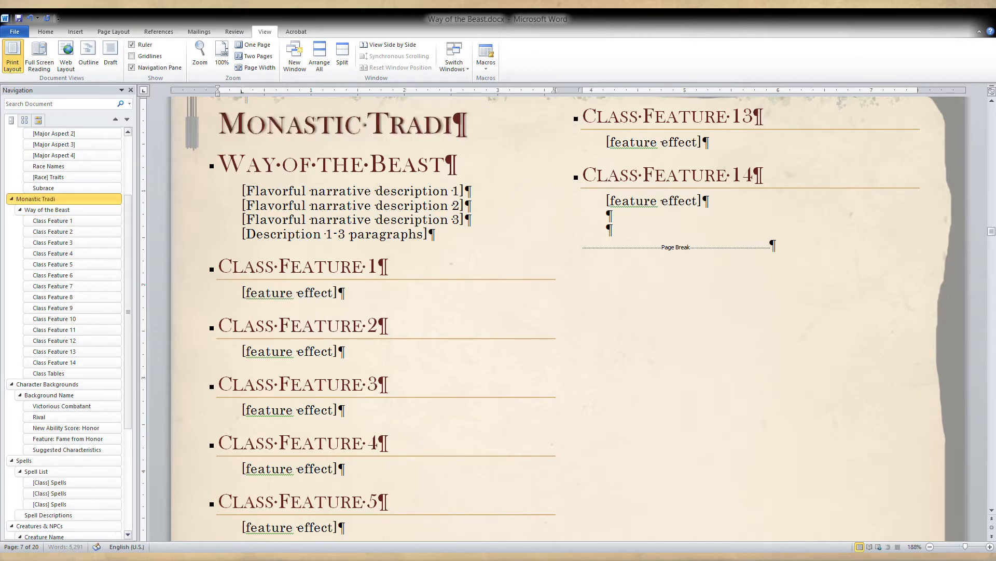
pyautogui.write('tion')
pyautogui.click(353, 206)
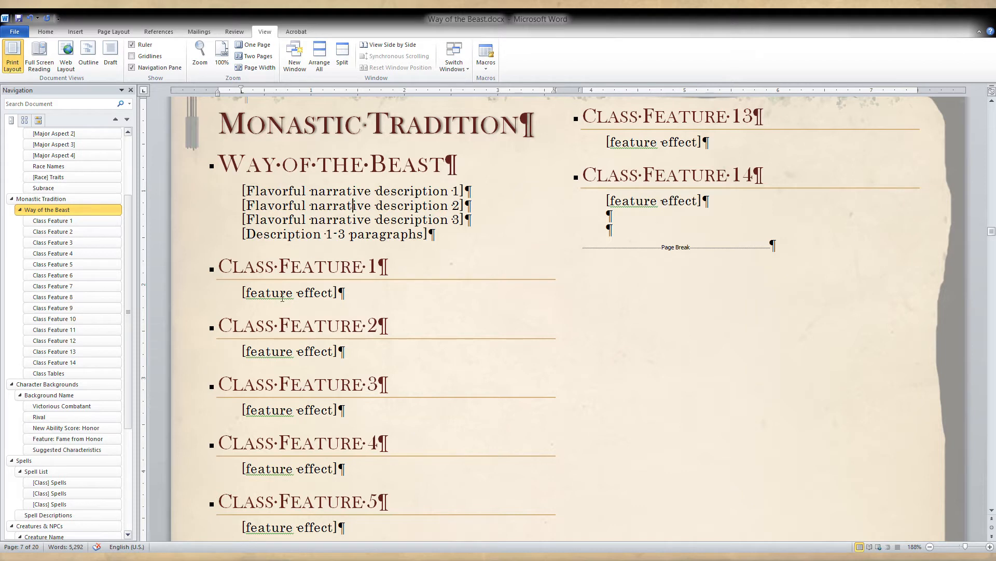
# Replace the effect placeholders under Class Features 1 to 4 with "3rd", "6th", "11th" and "17th" respectively.
pyautogui.moveTo(379, 299); pyautogui.dragTo(240, 295)
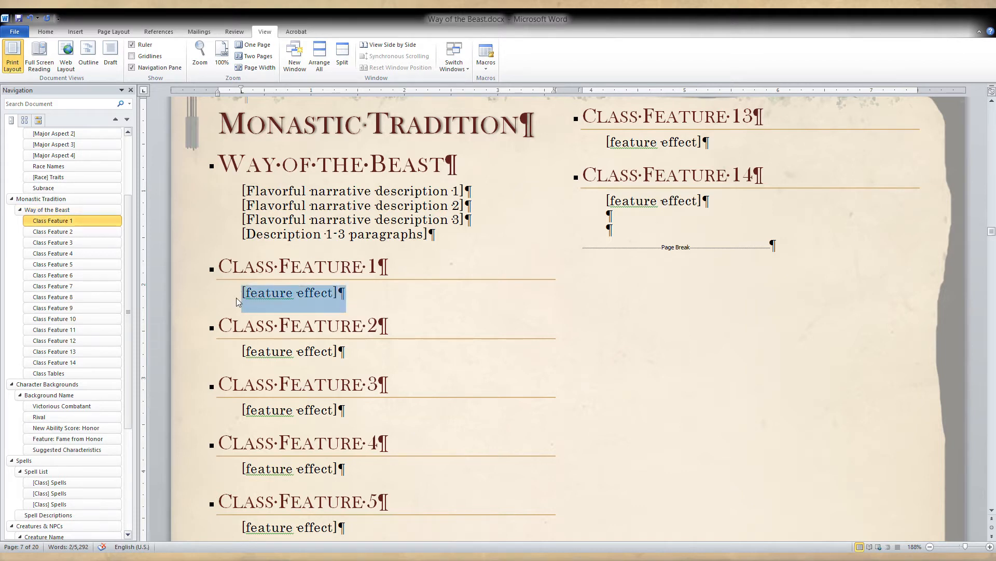
pyautogui.write('3rd')
pyautogui.moveTo(346, 358); pyautogui.dragTo(232, 360)
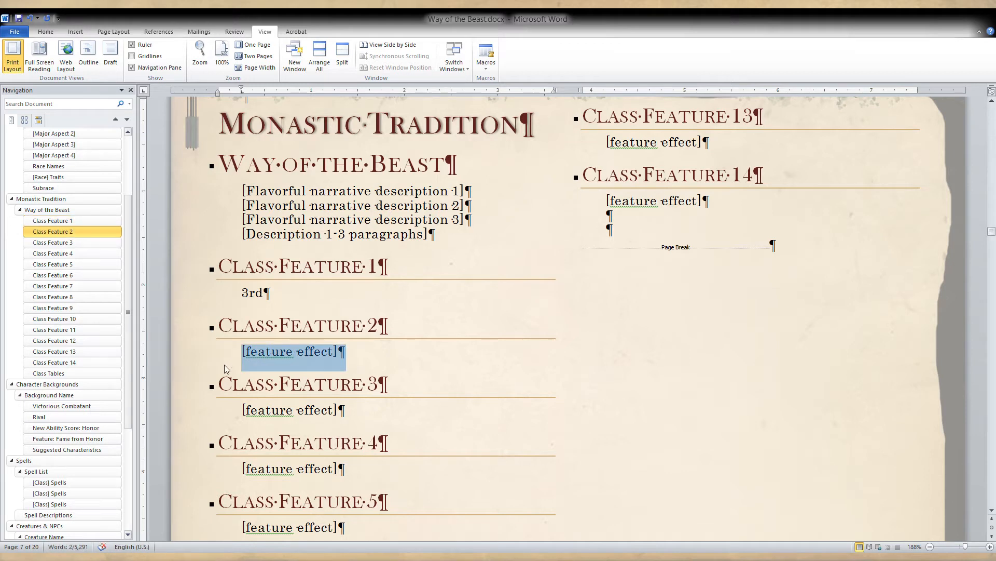
pyautogui.write('6th')
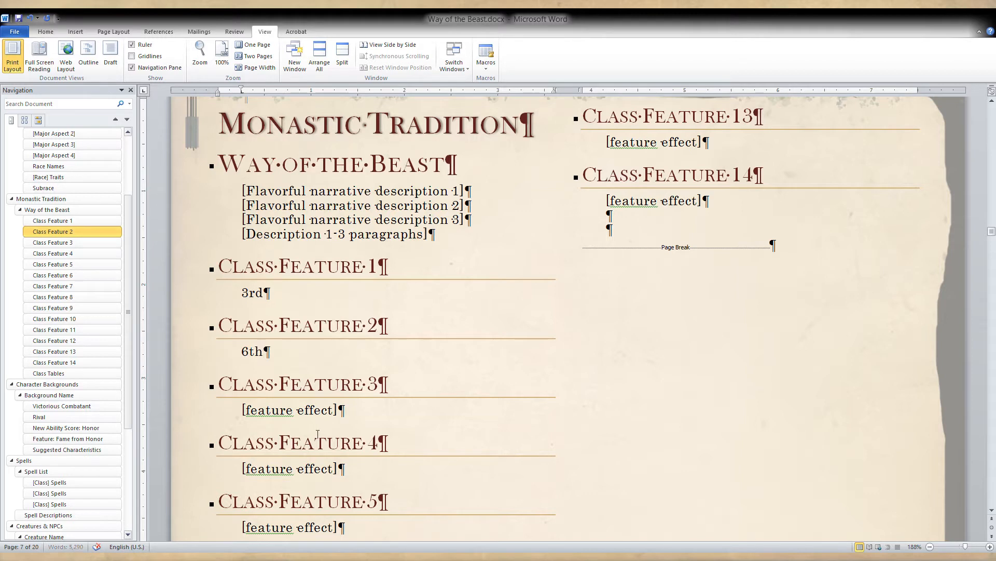
pyautogui.moveTo(339, 412); pyautogui.dragTo(242, 410)
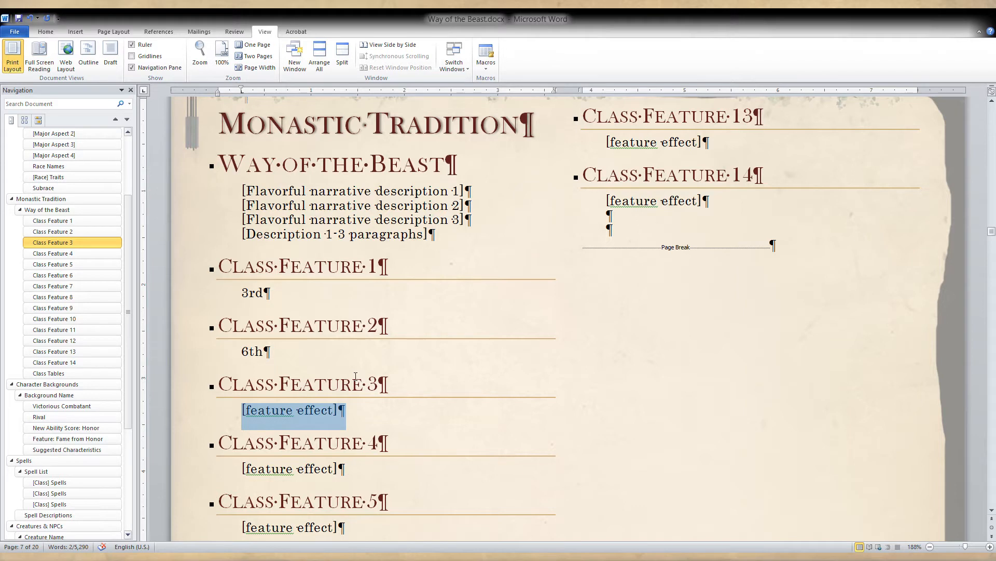
pyautogui.write('11th')
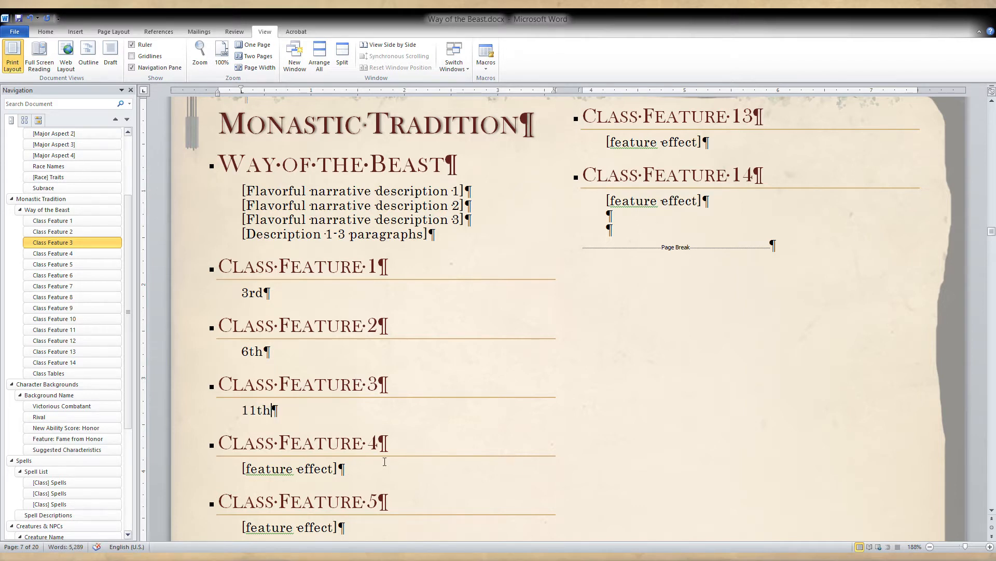
pyautogui.moveTo(384, 462); pyautogui.dragTo(239, 477)
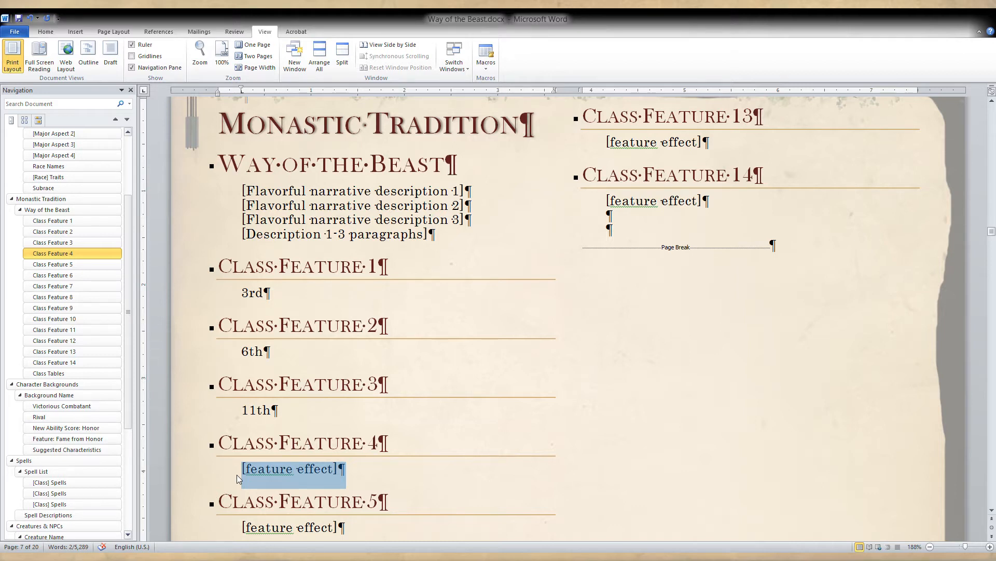
pyautogui.write('17th')
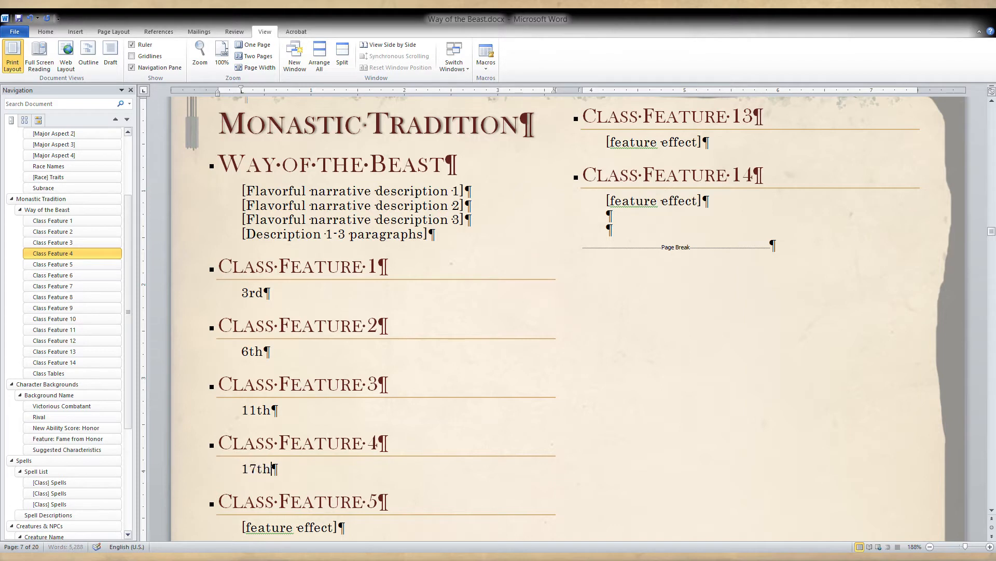
# Delete the Class Feature 5 through Class Feature 14 headings together with their effect placeholders.
pyautogui.click(316, 327)
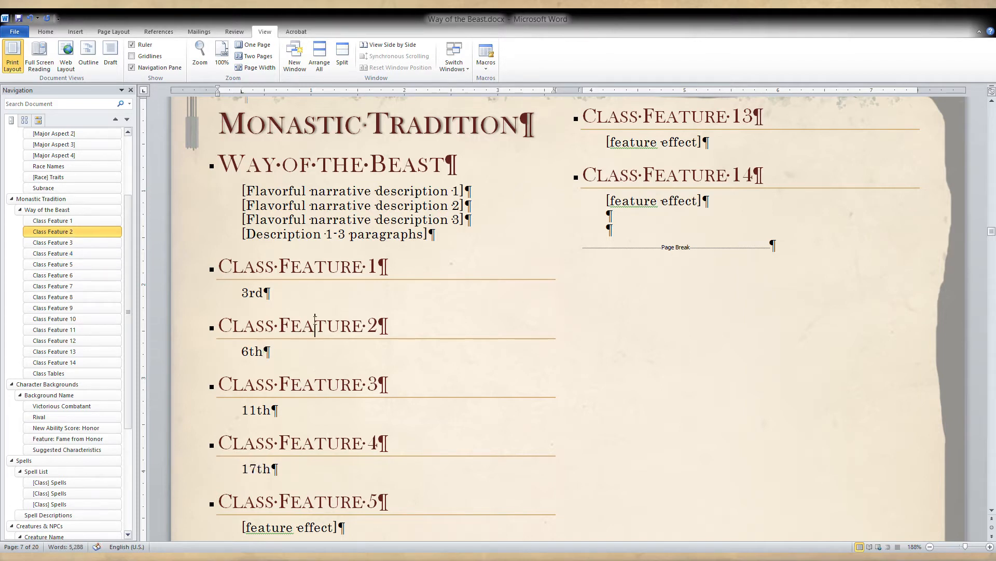
pyautogui.click(321, 301)
pyautogui.click(288, 411)
pyautogui.click(291, 470)
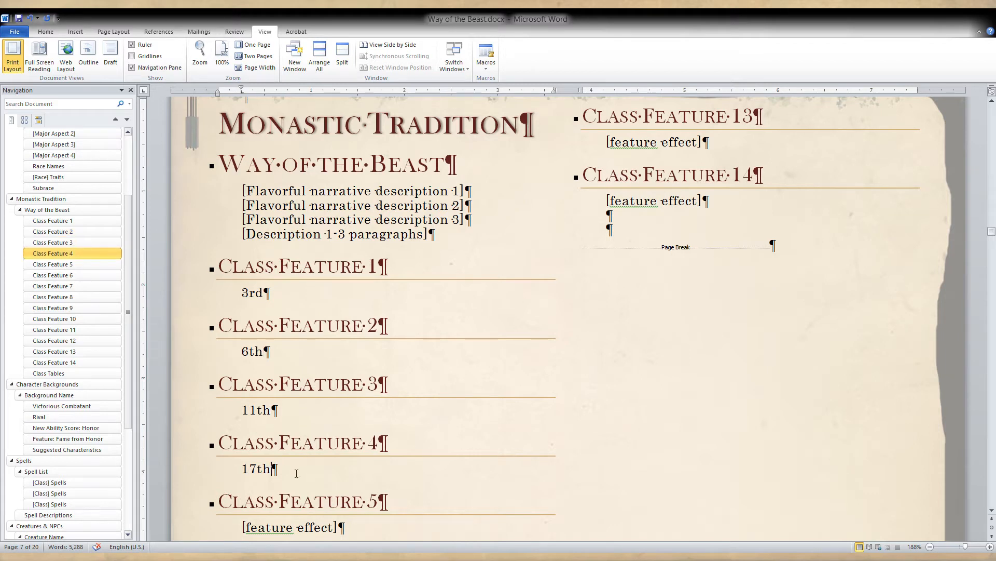
pyautogui.moveTo(213, 500); pyautogui.dragTo(718, 201)
pyautogui.press('Delete')
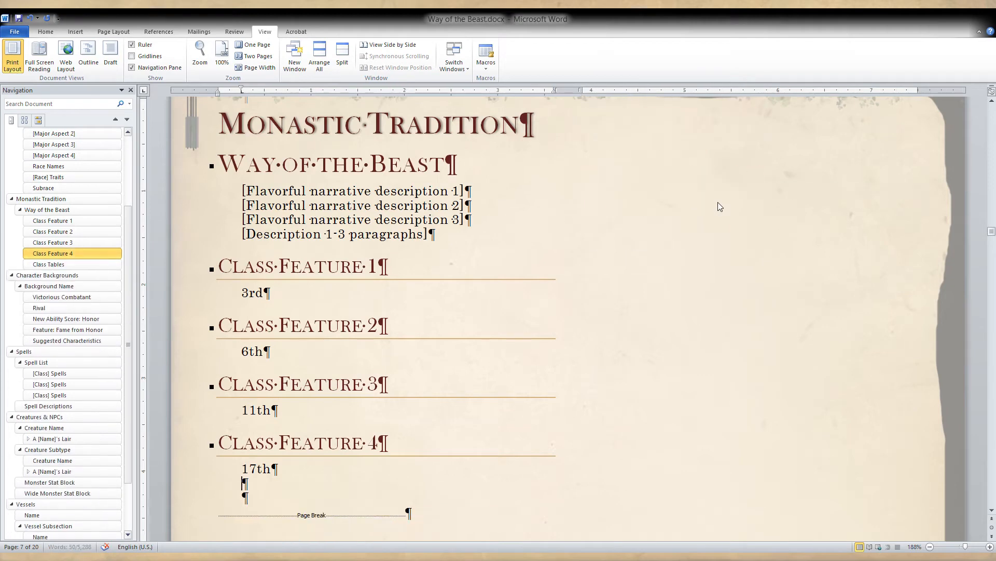
# Expand the text under Class Feature 1 to "At 3rd level," and remove the superscript from the ordinal's "rd".
pyautogui.click(369, 302)
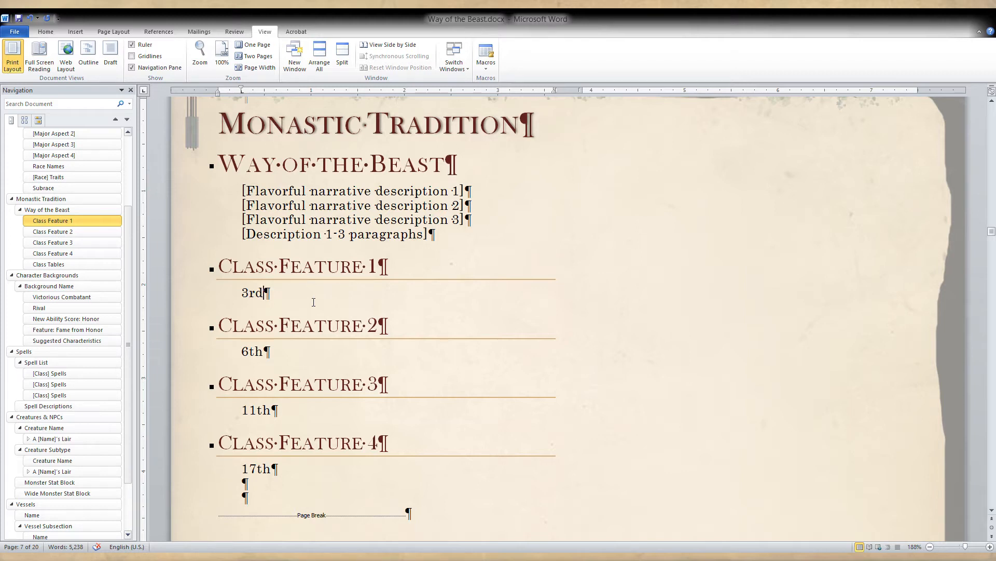
pyautogui.press('Home')
pyautogui.write('At')
pyautogui.press('Right')
pyautogui.press('Right')
pyautogui.press('Right')
pyautogui.press('Left')
pyautogui.write('level,')
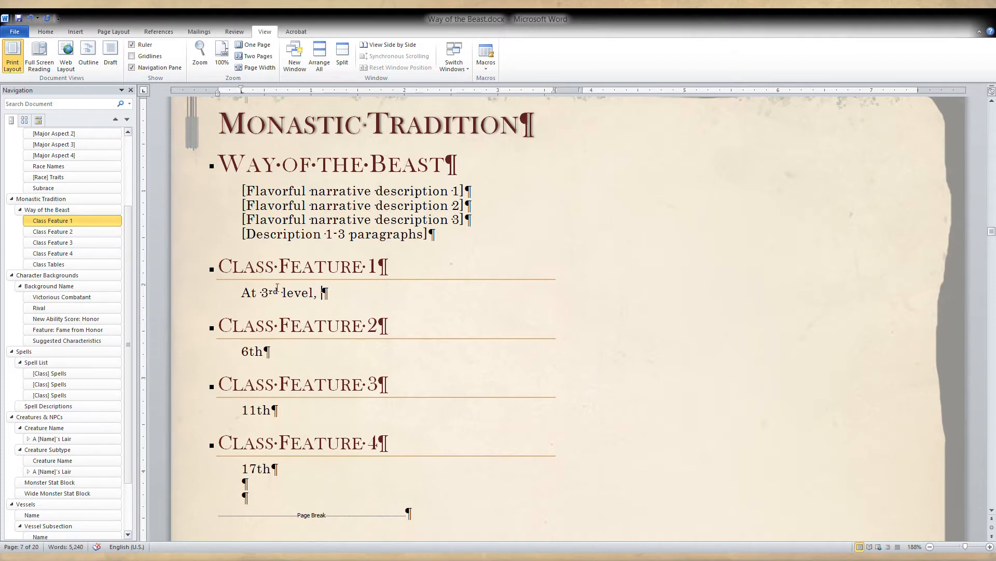
pyautogui.click(45, 32)
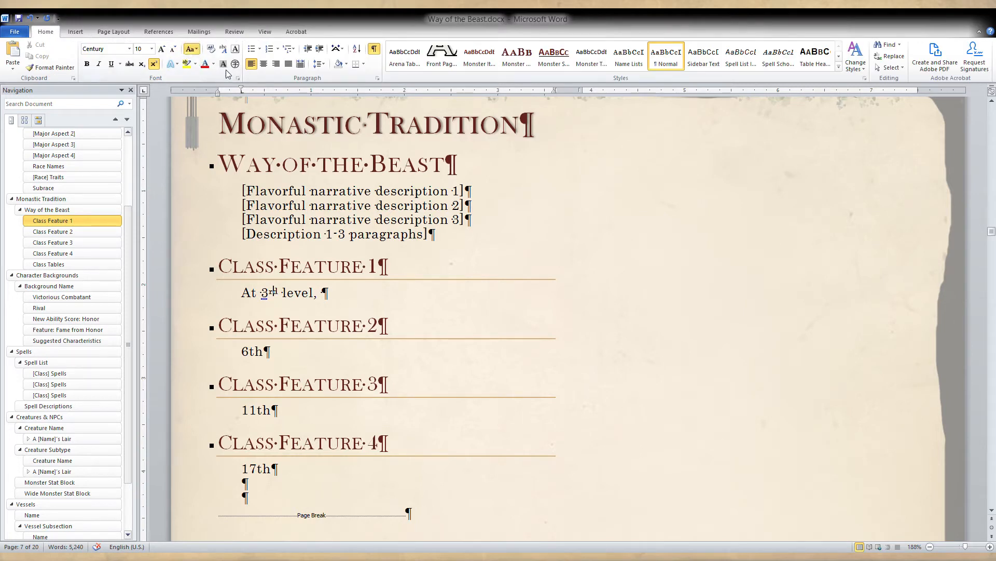
pyautogui.click(154, 64)
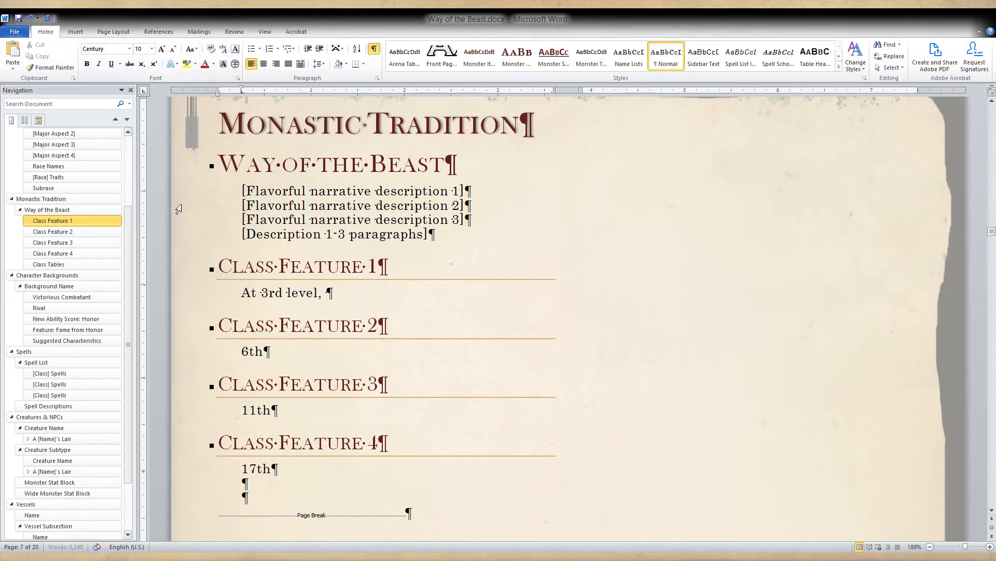
# Change the opening of the Class Feature 1 text from "At" to "Starting at".
pyautogui.click(365, 304)
pyautogui.write('Starting at')
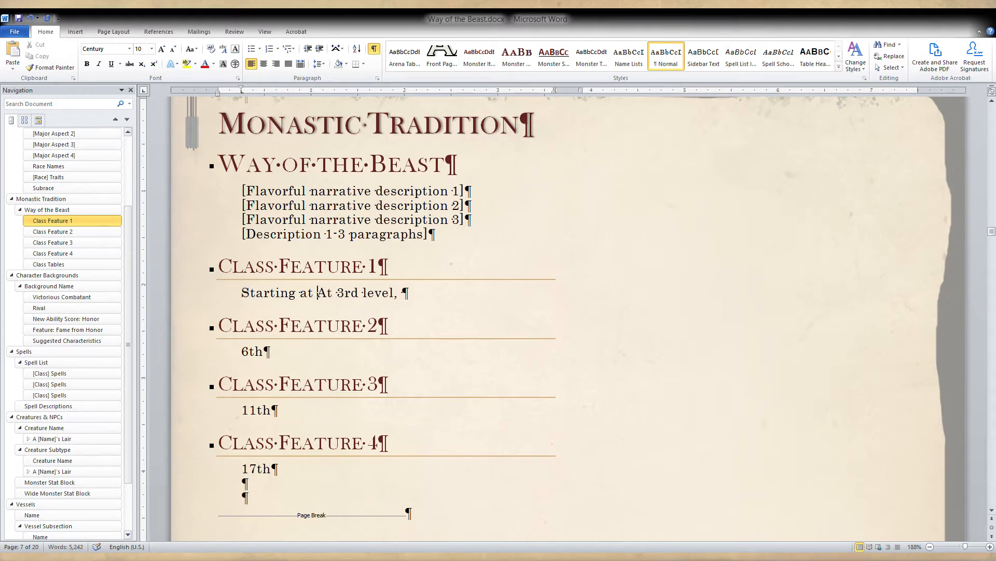
pyautogui.press('Delete')
pyautogui.press('Delete')
pyautogui.press('Delete')
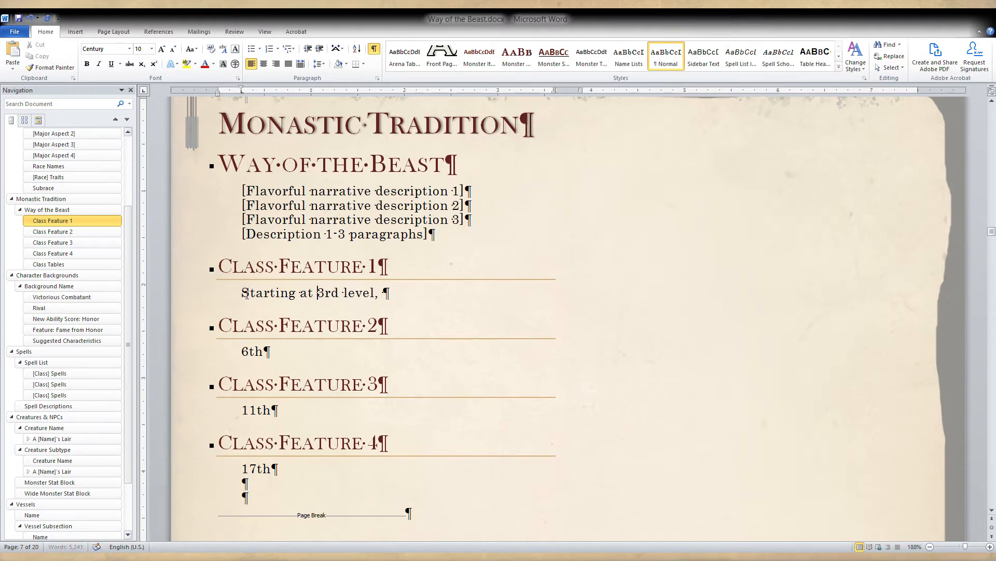
# Insert "when you choose this tradition" after "3rd level" in the Class Feature 1 text.
pyautogui.hotkey('ctrl', 'Right')
pyautogui.hotkey('ctrl', 'Right')
pyautogui.write('when you ')
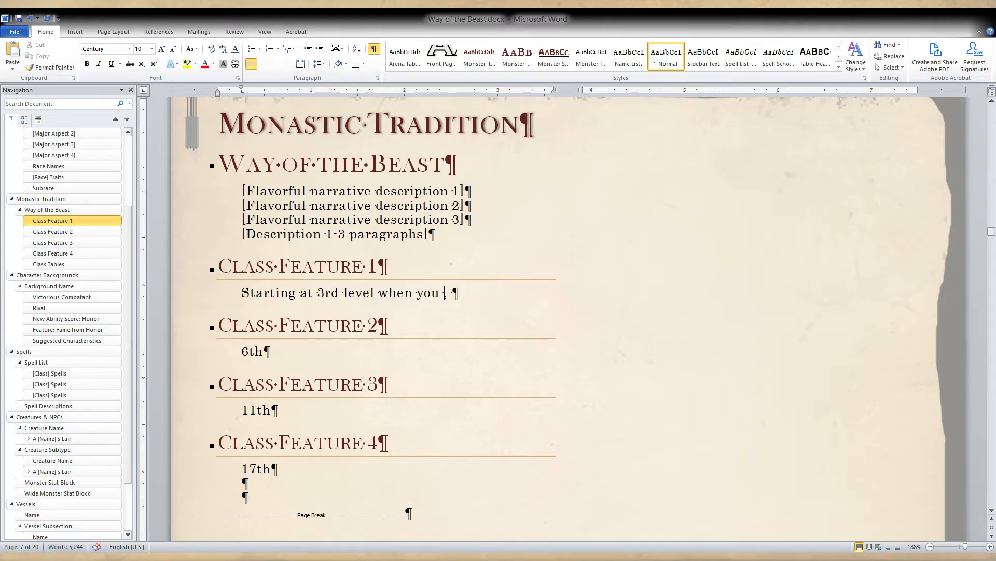
pyautogui.write('choose this traditio')
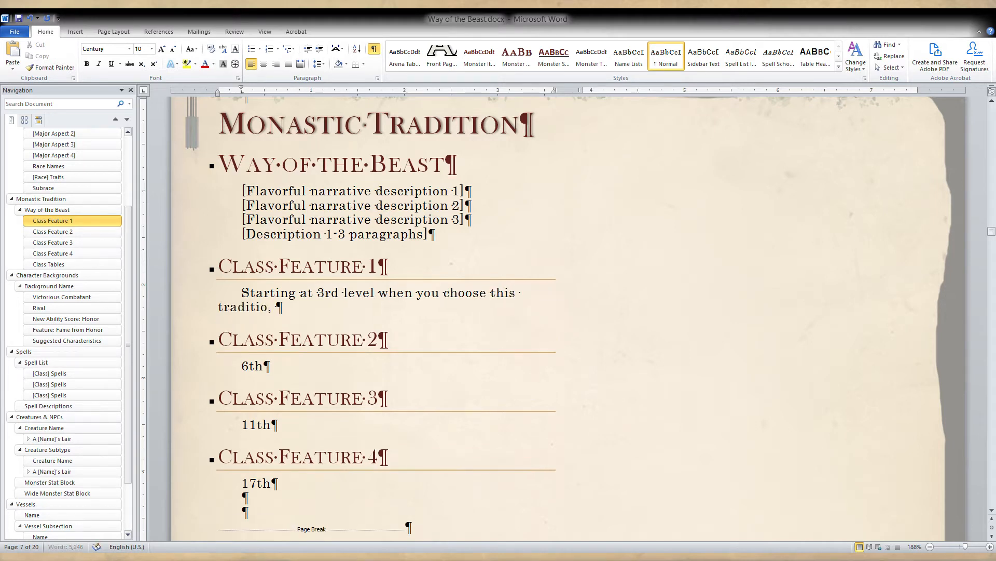
pyautogui.write('n')
# Move "at 3rd level" to directly after "tradition" in the Class Feature 1 sentence.
pyautogui.moveTo(378, 294); pyautogui.dragTo(304, 294)
pyautogui.hotkey('ctrl', 'x')
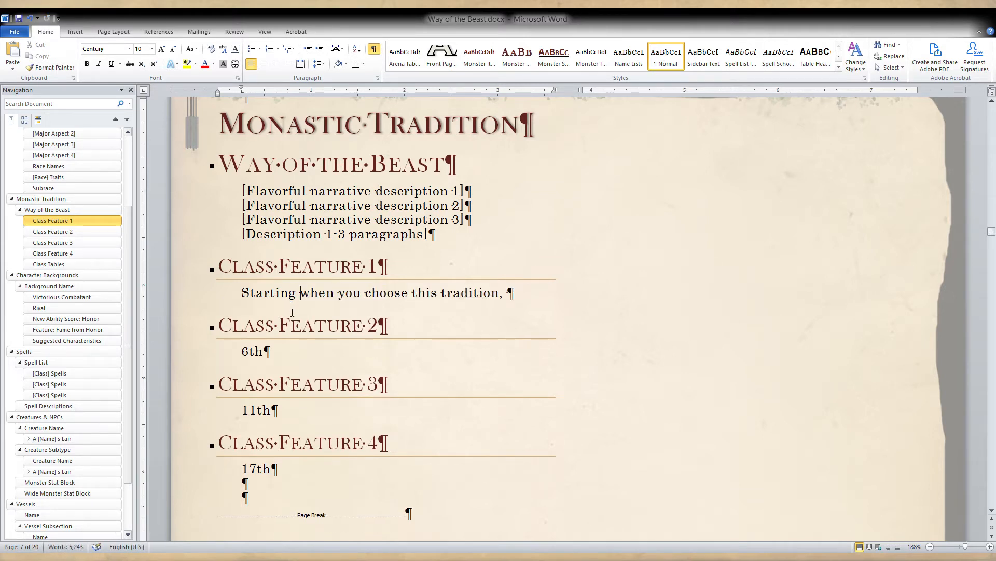
pyautogui.click(499, 293)
pyautogui.hotkey('ctrl', 'v')
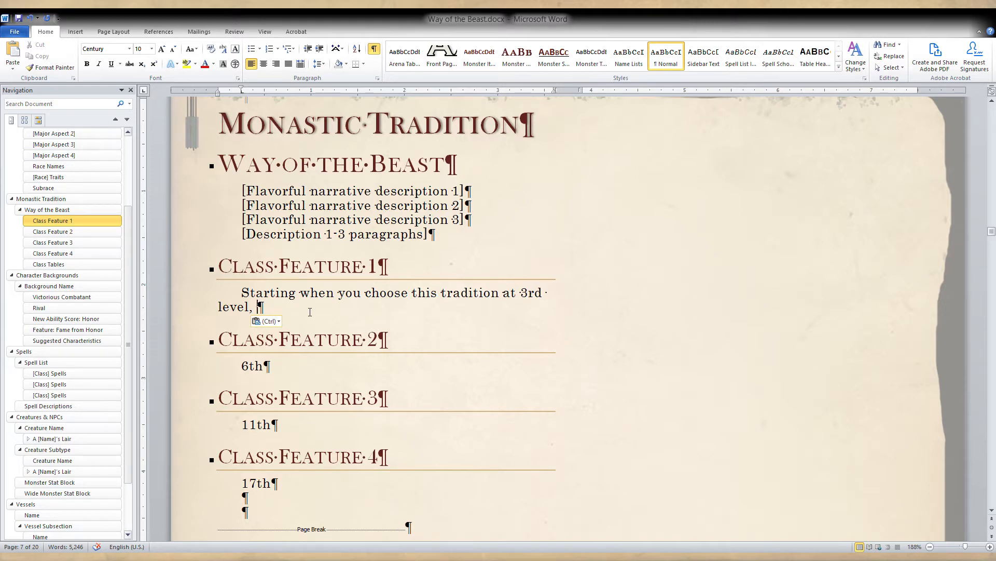
# Continue the Class Feature 1 sentence with "you gain the ability to focus your ki".
pyautogui.write('you g')
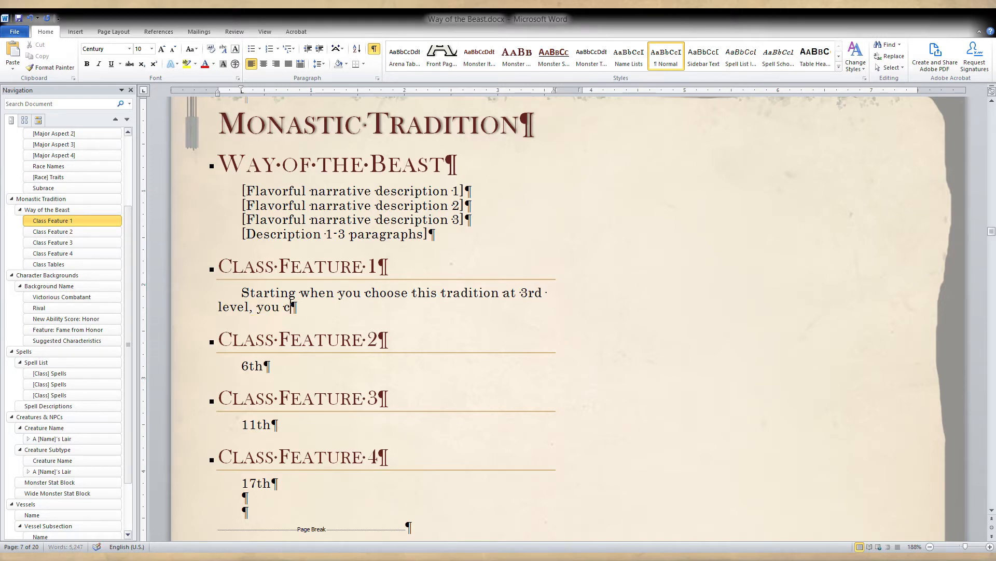
pyautogui.write('ain the ability to ')
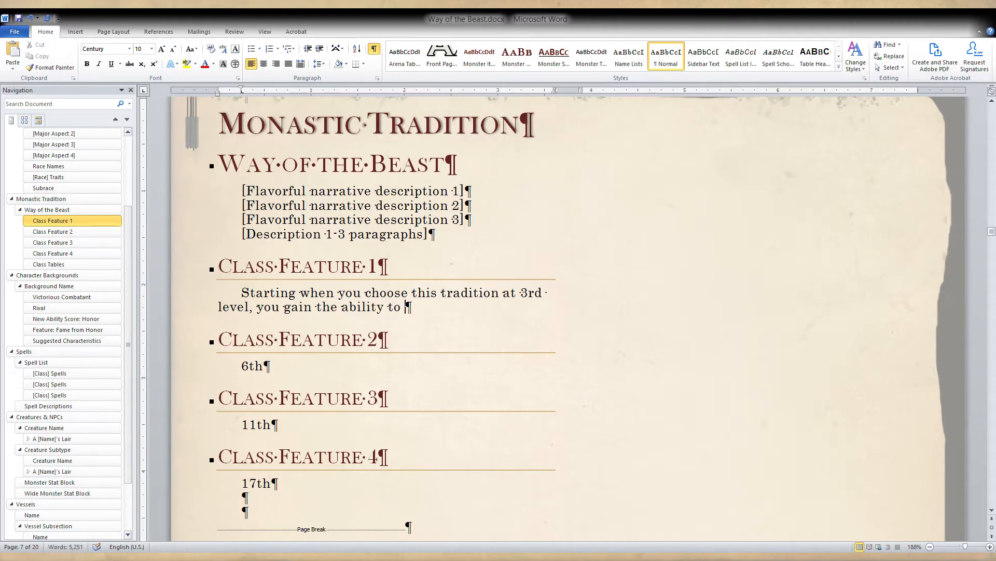
pyautogui.write('focuss you')
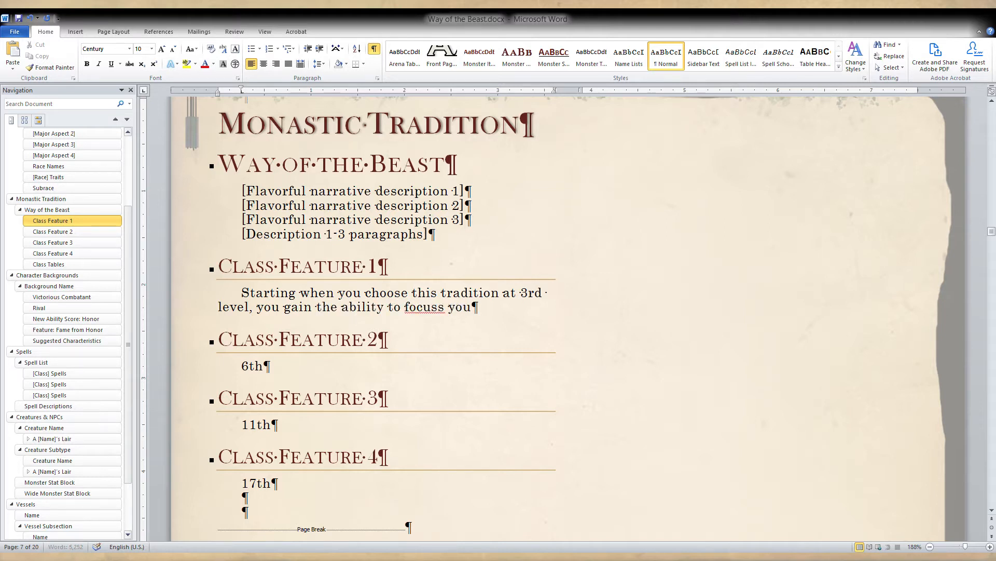
pyautogui.press('BackSpace')
pyautogui.press('BackSpace')
pyautogui.press('BackSpace')
pyautogui.press('BackSpace')
pyautogui.press('BackSpace')
pyautogui.write('your ')
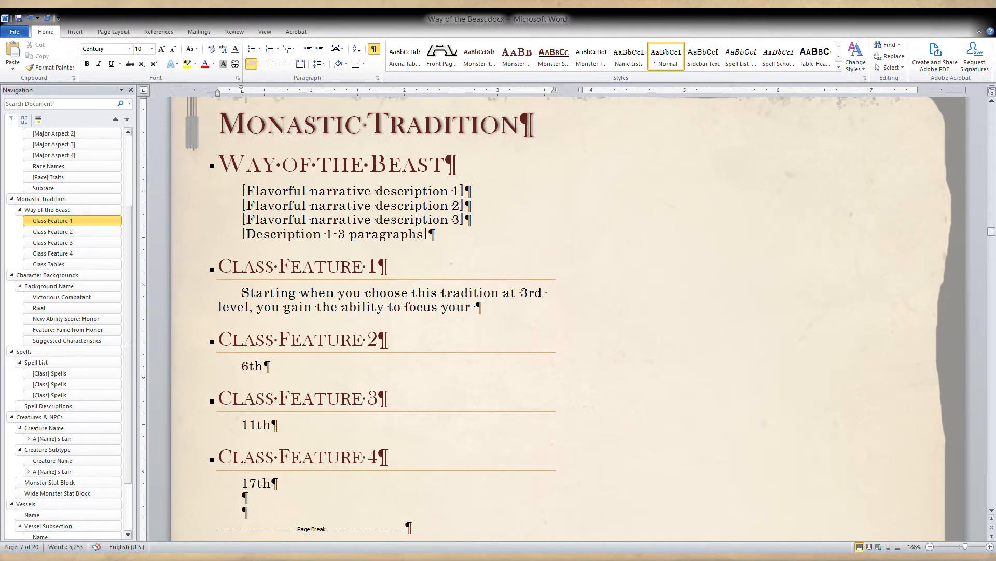
pyautogui.write('ki')
pyautogui.write('into')
pyautogui.press('BackSpace')
pyautogui.press('BackSpace')
pyautogui.press('BackSpace')
pyautogui.press('BackSpace')
pyautogui.press('BackSpace')
# Replace the word "focus" with "harness" in the Class Feature 1 sentence.
pyautogui.doubleClick(423, 307)
pyautogui.write('harne')
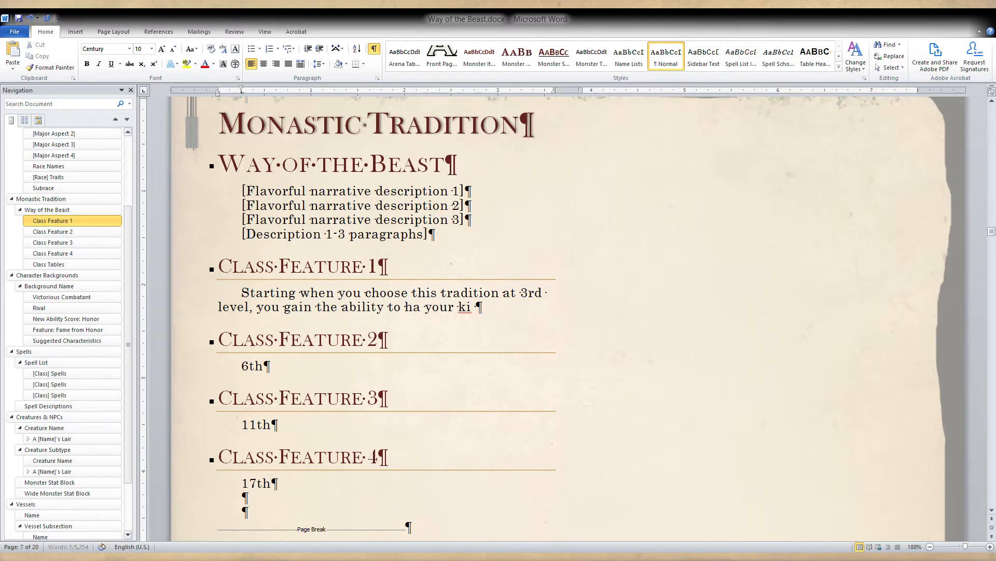
pyautogui.write('ss')
# Finish the Class Feature 1 sentence with "to transform your body." and insert "limbs or" before "body".
pyautogui.click(512, 307)
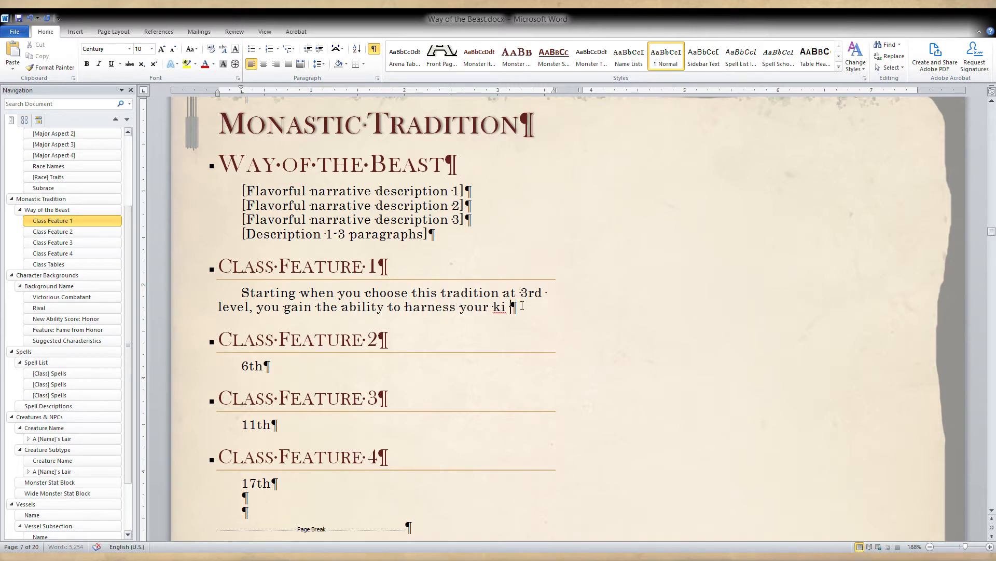
pyautogui.write('to ')
pyautogui.write('transform your ')
pyautogui.write('body')
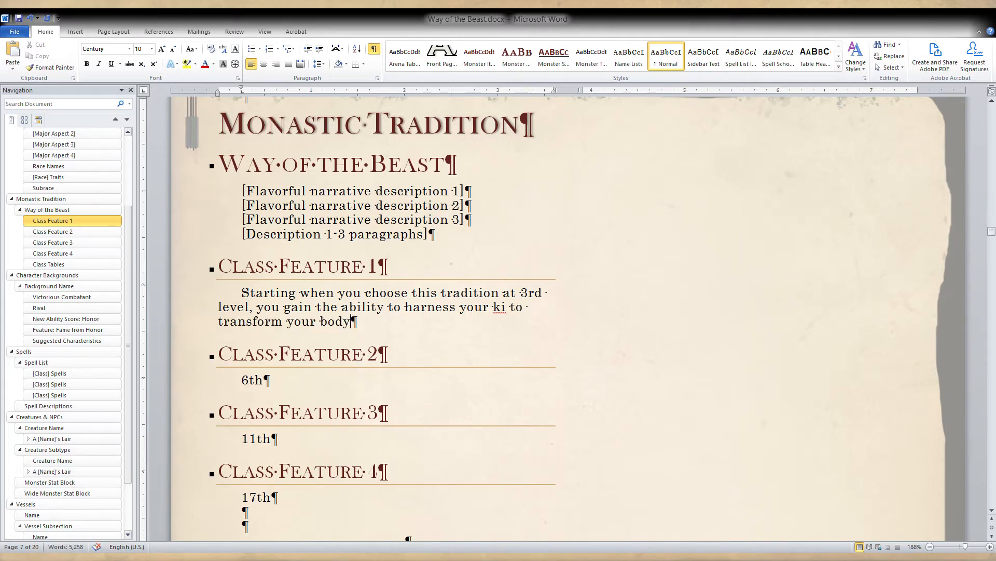
pyautogui.write('.')
pyautogui.click(317, 322)
pyautogui.write('limbs or')
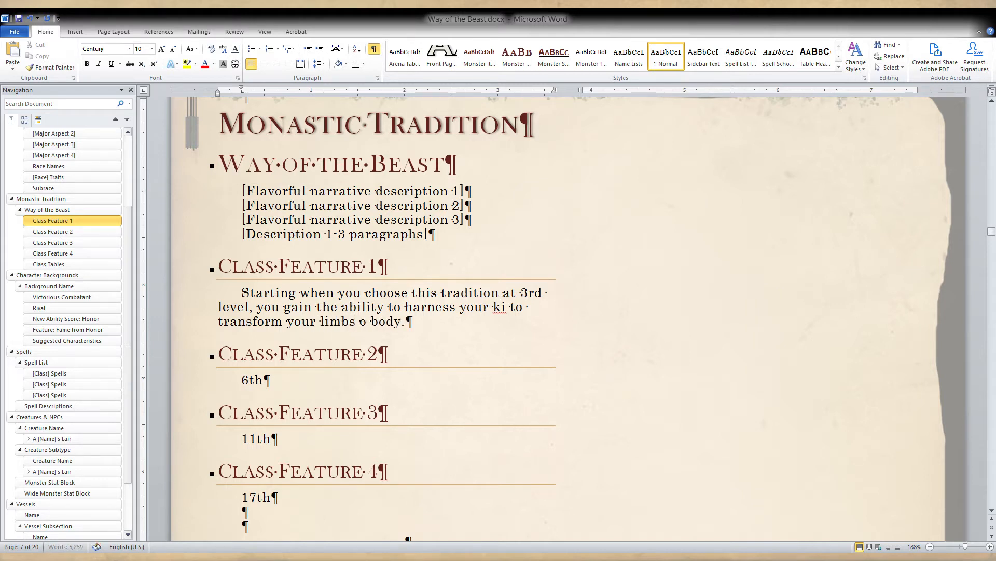
# Replace the period after "body" in the Class Feature 1 sentence with "into a beastial form".
pyautogui.click(442, 323)
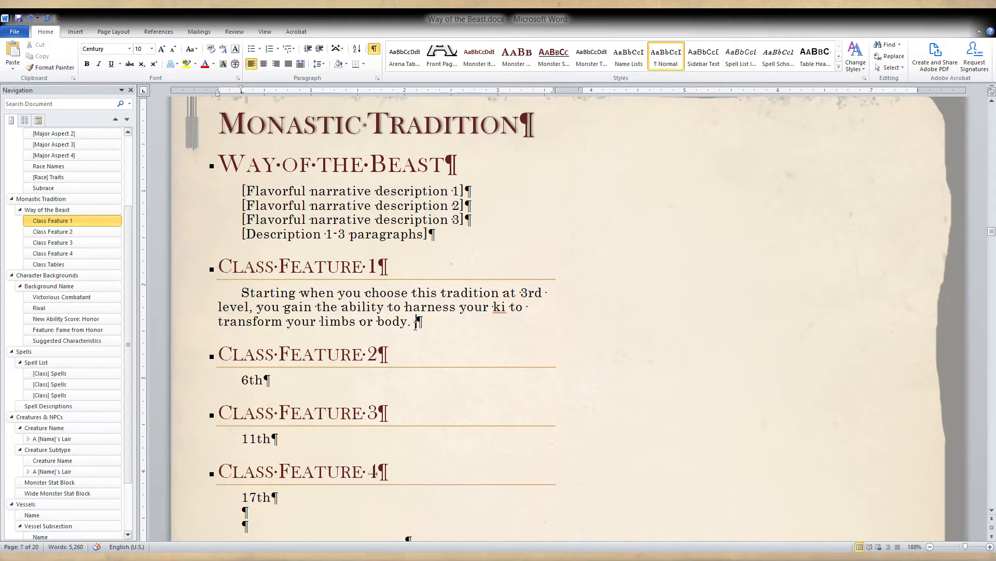
pyautogui.press('BackSpace')
pyautogui.press('BackSpace')
pyautogui.write('into a be')
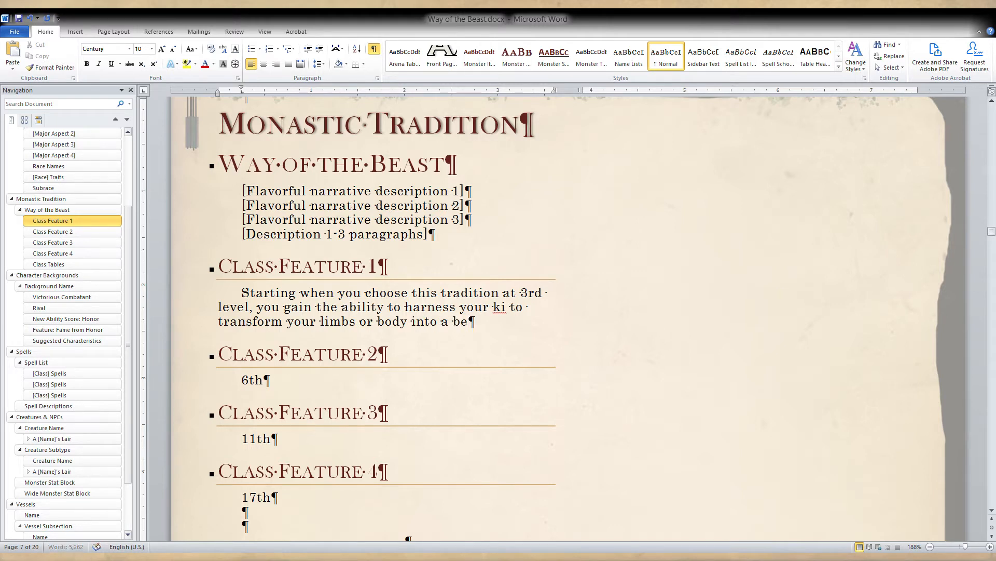
pyautogui.write('astial form')
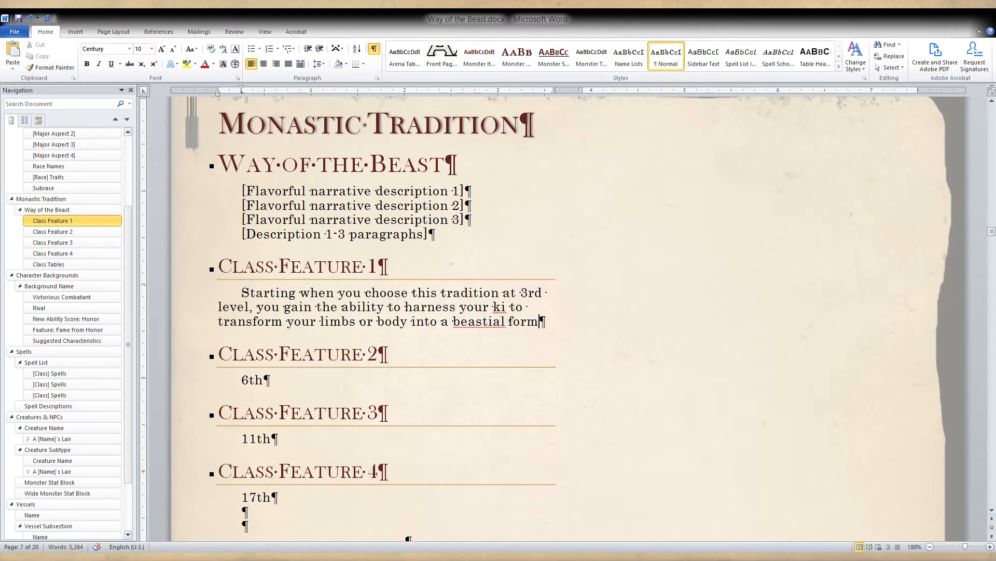
# Correct the misspelled "beastial" to "bestial" using the suggested spelling.
pyautogui.rightClick(477, 324)
pyautogui.click(526, 342)
pyautogui.click(526, 342)
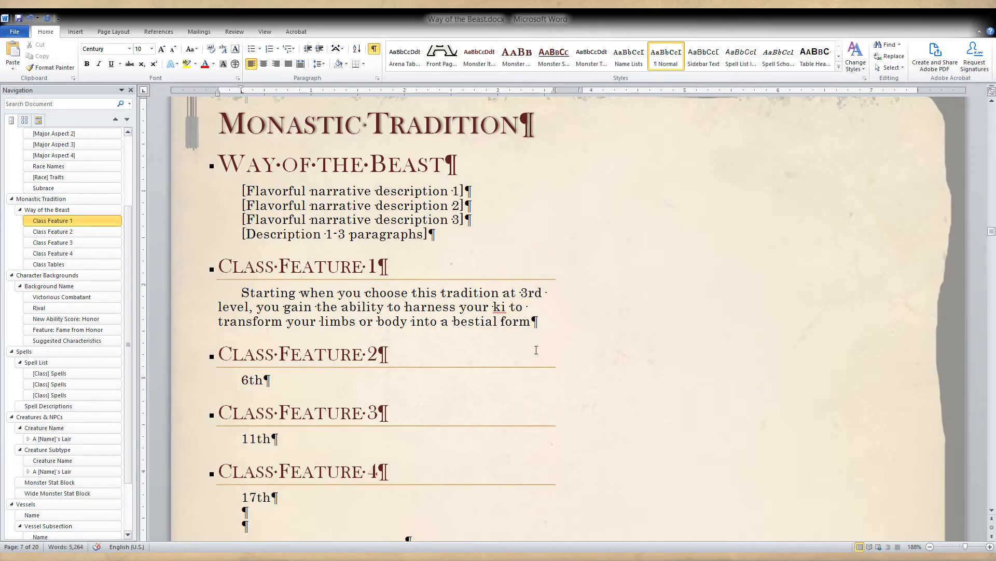
# End the Class Feature 1 sentence with a period and begin the next one with "You can spend 1 ki point to".
pyautogui.write('.')
pyautogui.write('You c')
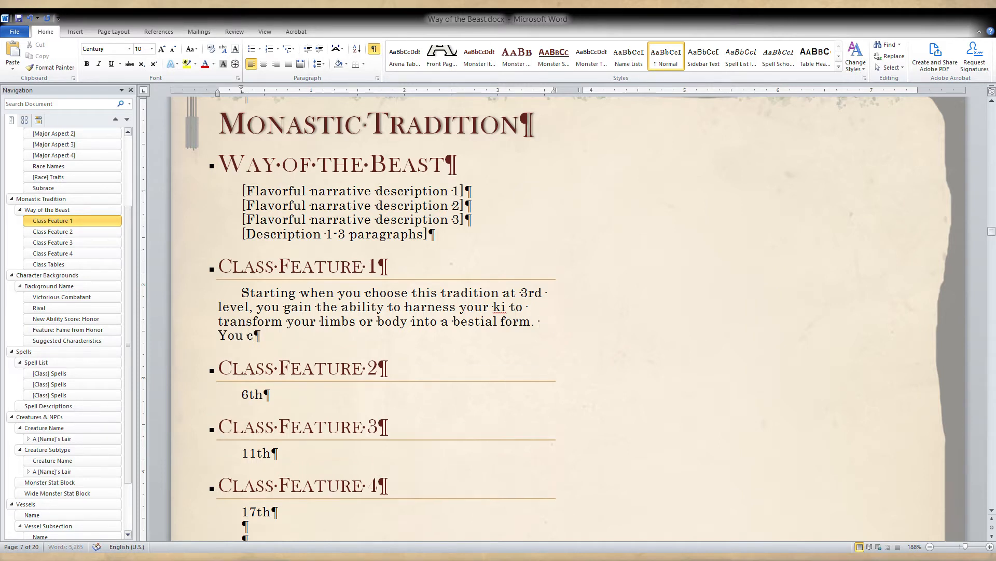
pyautogui.write('an spend')
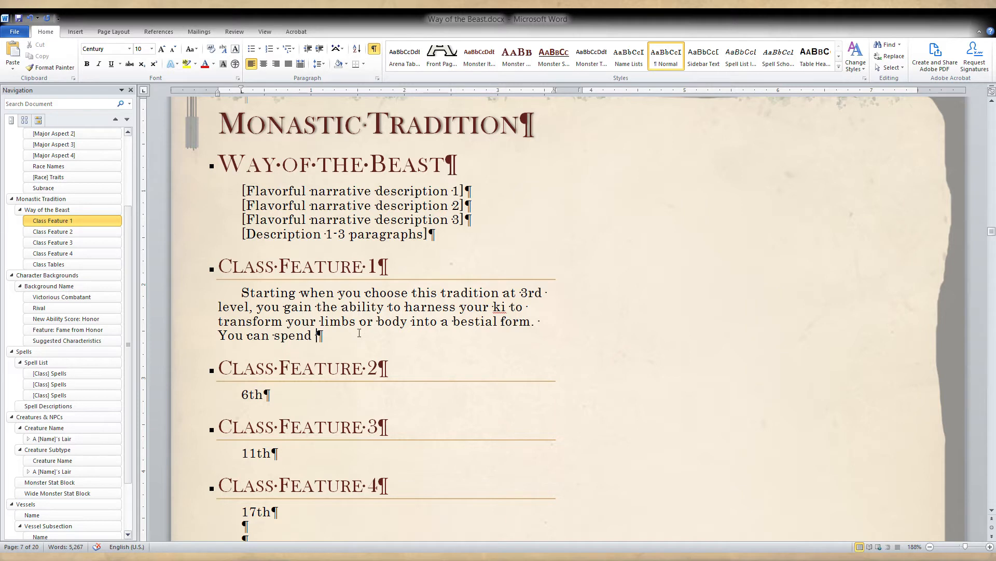
pyautogui.write('a')
pyautogui.press('BackSpace')
pyautogui.write('1 ki point to ')
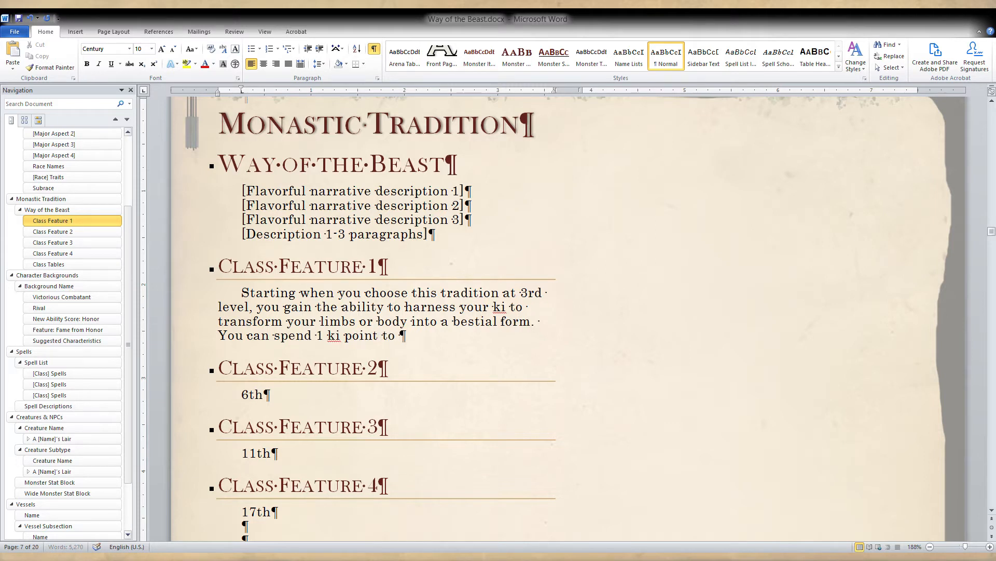
pyautogui.write('transform a')
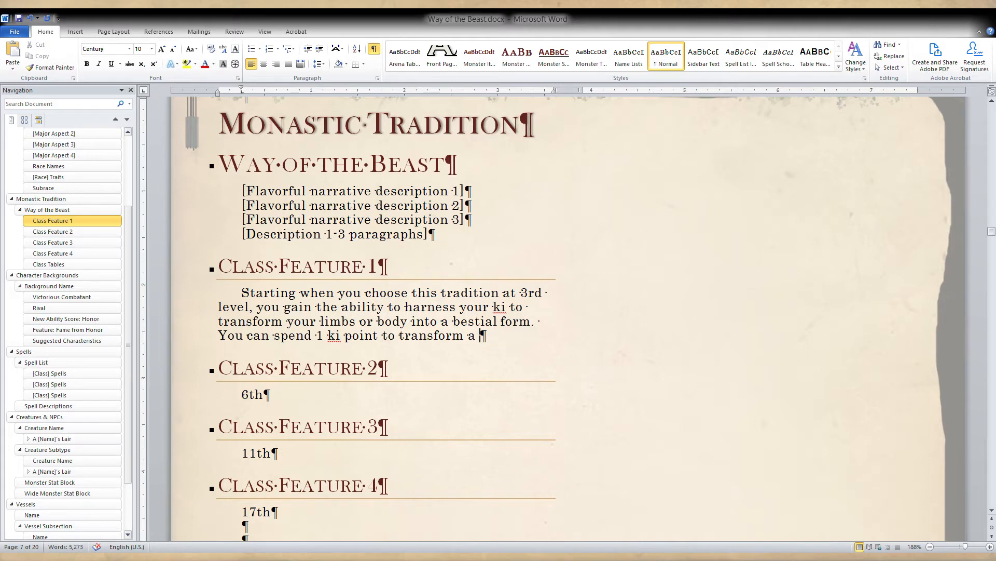
pyautogui.write(' limb')
# Continue the second Class Feature 1 sentence with "transform a single body part to match that of a".
pyautogui.press('BackSpace')
pyautogui.press('BackSpace')
pyautogui.press('BackSpace')
pyautogui.press('BackSpace')
pyautogui.press('BackSpace')
pyautogui.write('single body part to')
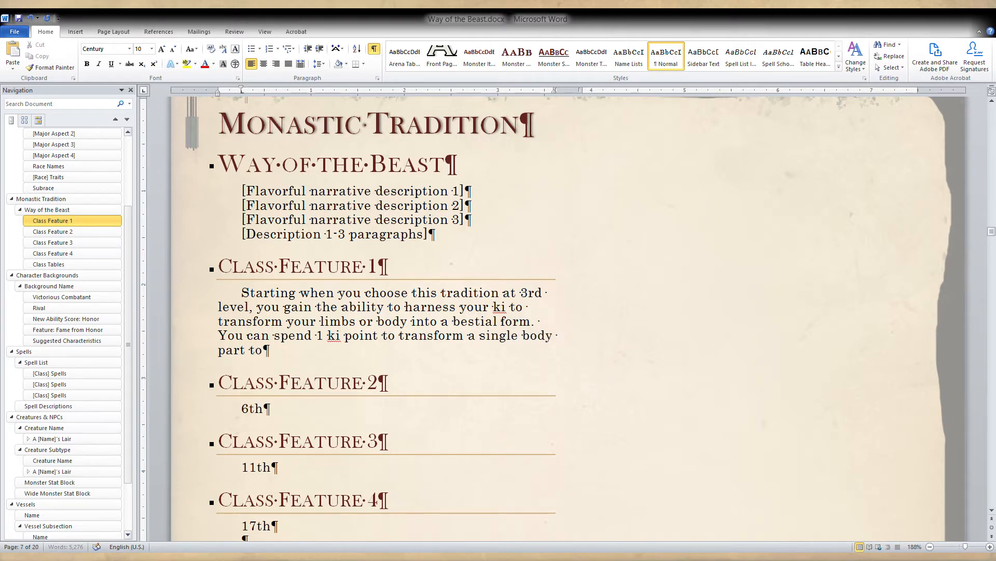
pyautogui.write(' match that of a')
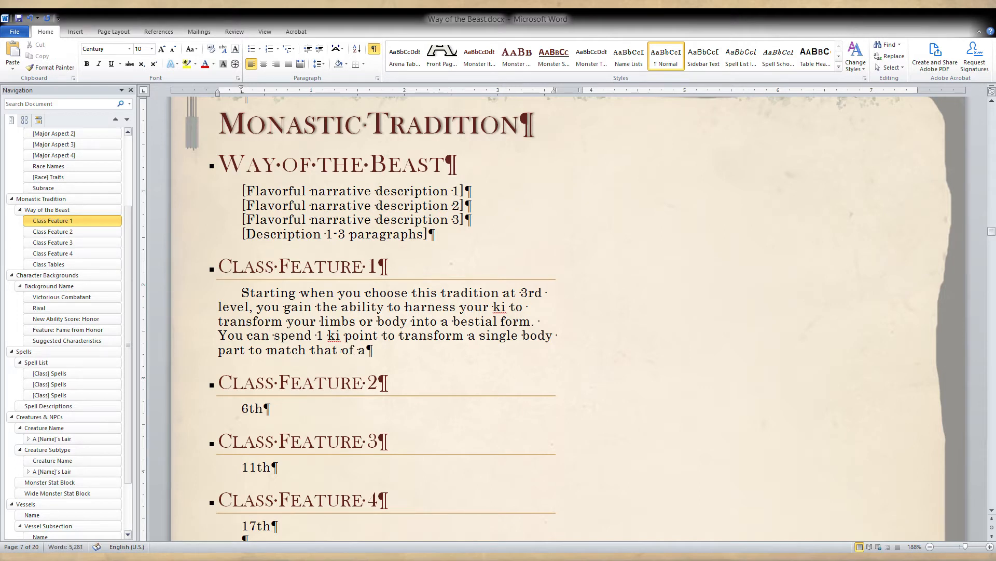
pyautogui.write(' beast you have')
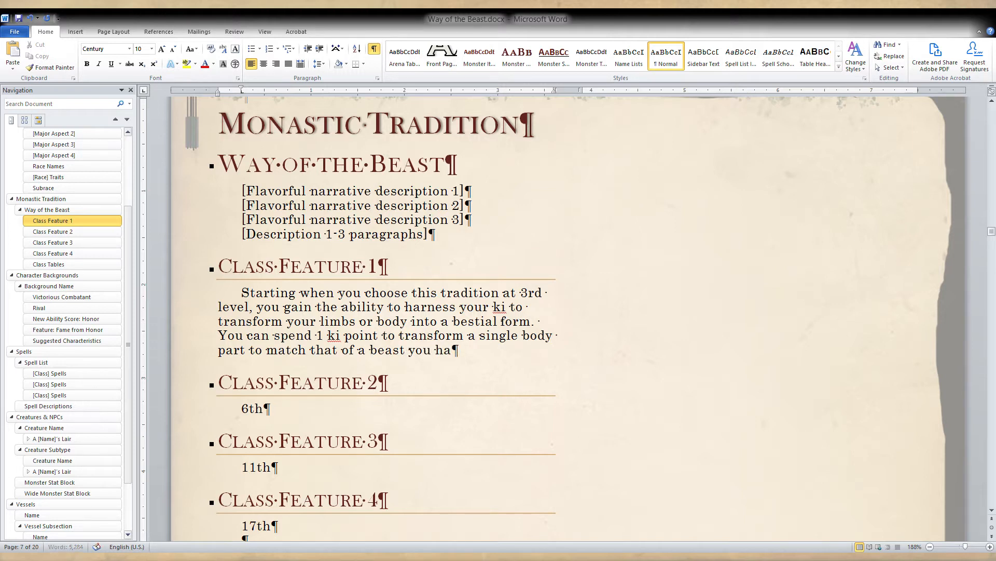
# Complete the ki point sentence in Class Feature 1 with "beast you have seen.".
pyautogui.press('BackSpace')
pyautogui.press('BackSpace')
pyautogui.press('BackSpace')
pyautogui.press('BackSpace')
pyautogui.write('have seen.')
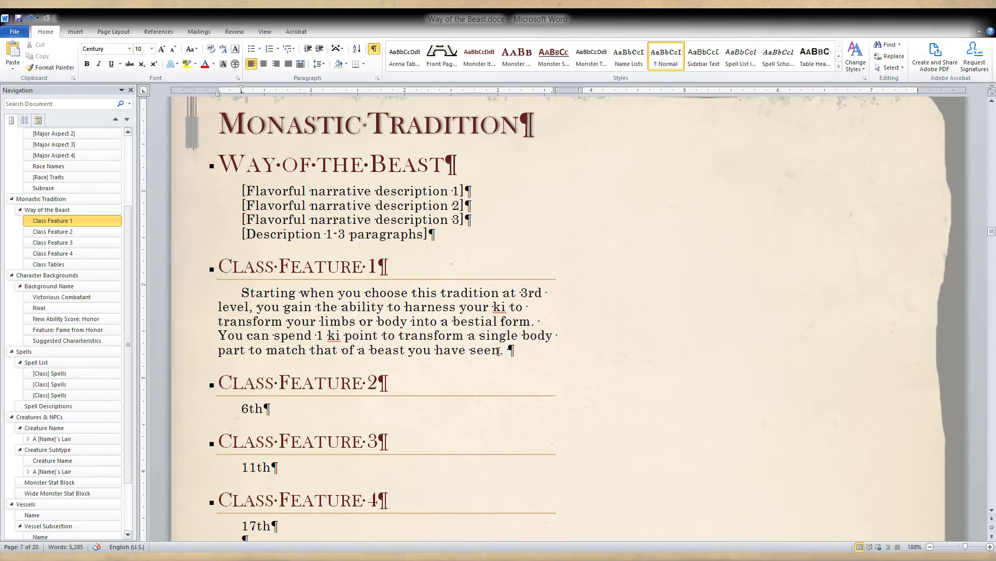
# Replace "you have seen" with "you are familiar with" in the ki point sentence of Class Feature 1.
pyautogui.moveTo(500, 350); pyautogui.dragTo(433, 352)
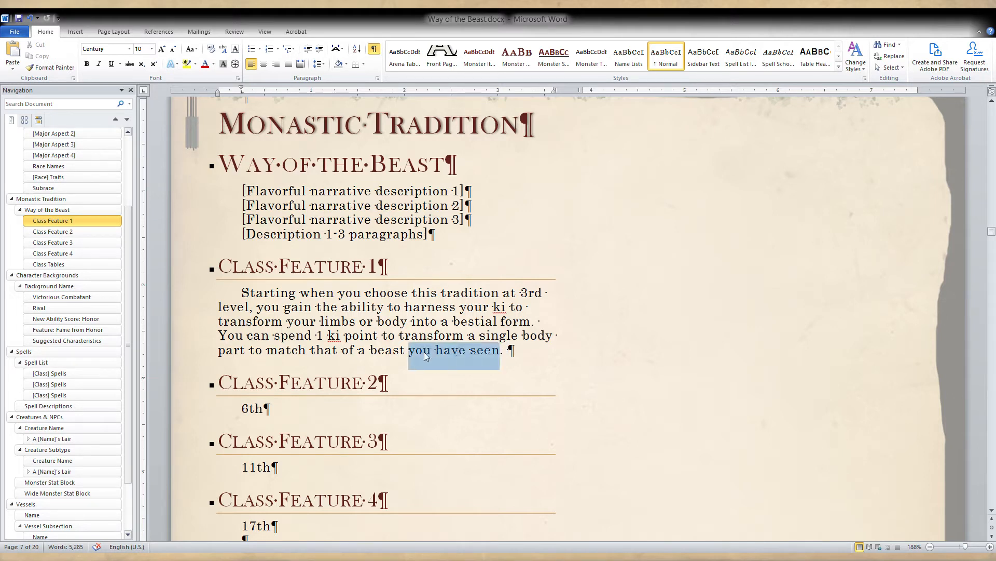
pyautogui.write('you fall')
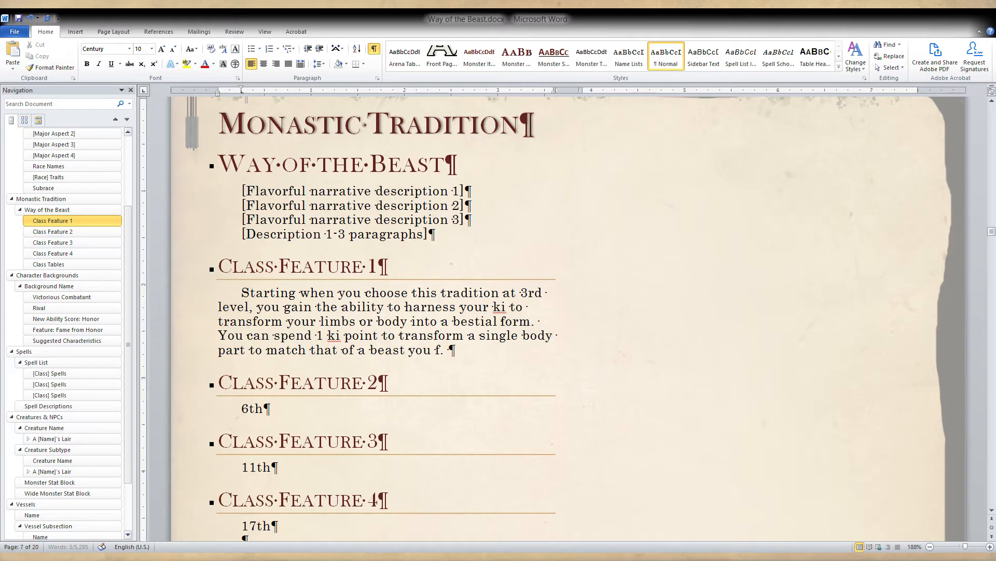
pyautogui.press('BackSpace')
pyautogui.write('mill.')
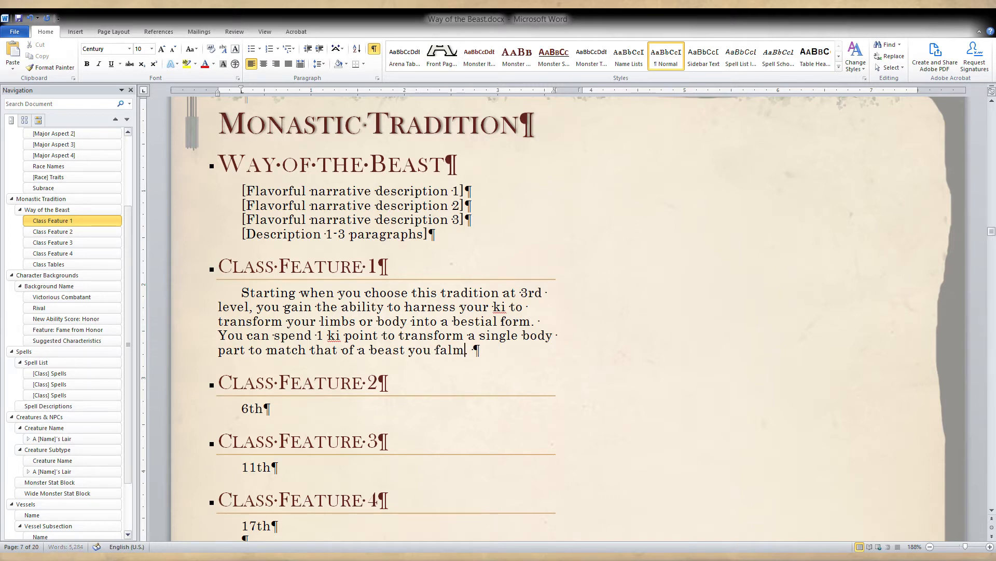
pyautogui.press('BackSpace')
pyautogui.press('BackSpace')
pyautogui.press('BackSpace')
pyautogui.press('BackSpace')
pyautogui.press('BackSpace')
pyautogui.write('milli')
pyautogui.press('BackSpace')
pyautogui.press('BackSpace')
pyautogui.write('iar with')
pyautogui.click(536, 355)
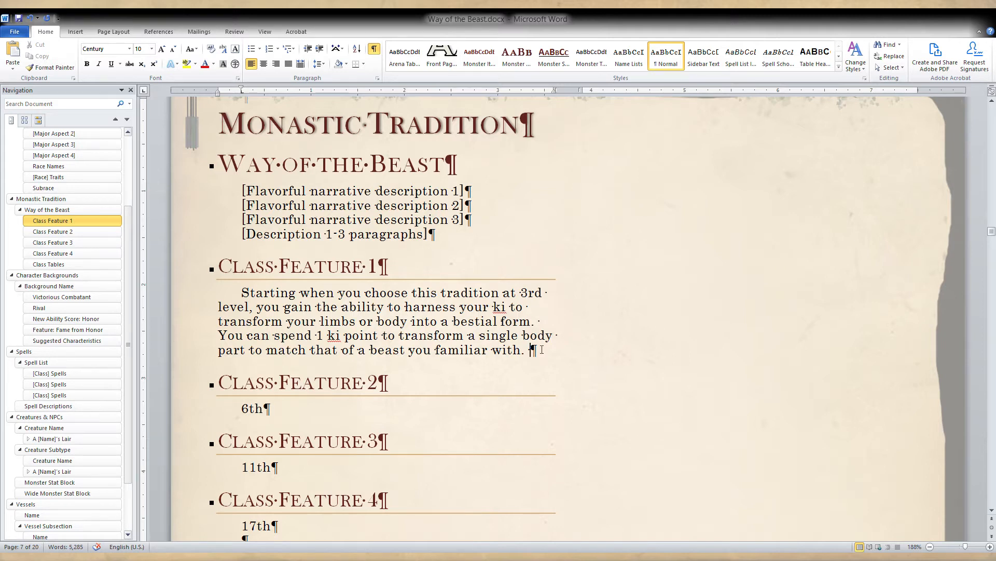
pyautogui.click(437, 350)
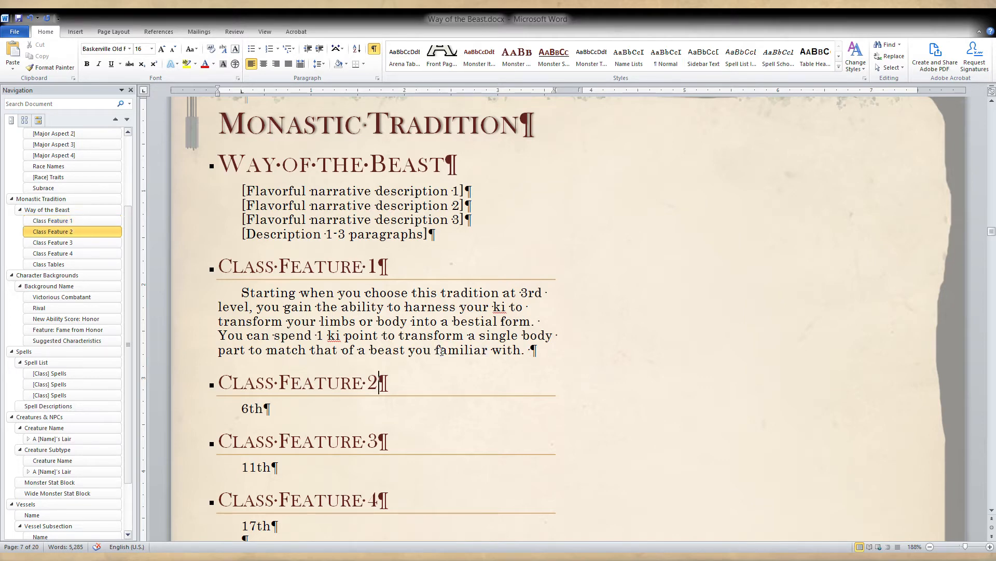
pyautogui.write('are')
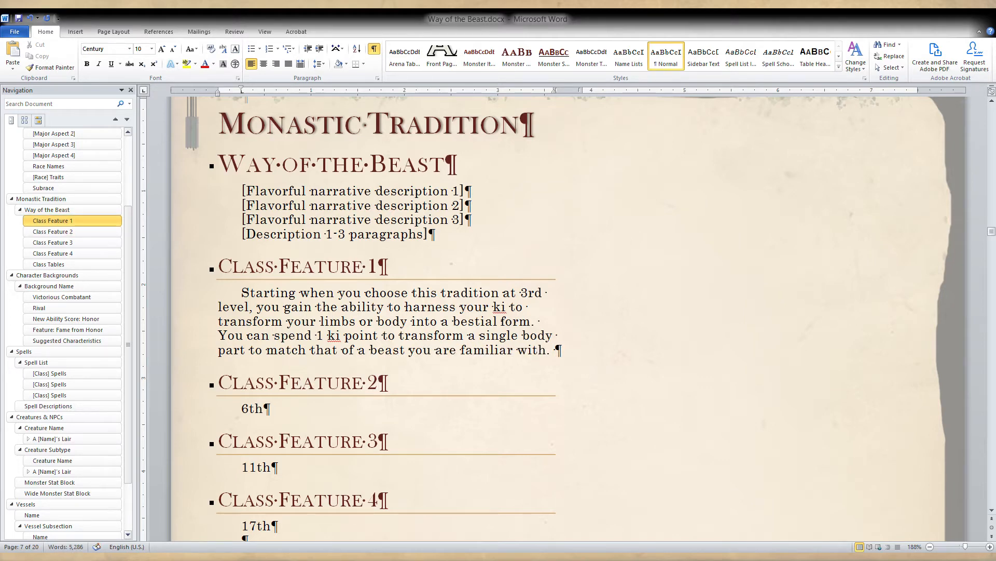
# Begin a third sentence in the Class Feature 1 paragraph with "Doing so grants you".
pyautogui.click(567, 363)
pyautogui.write('The')
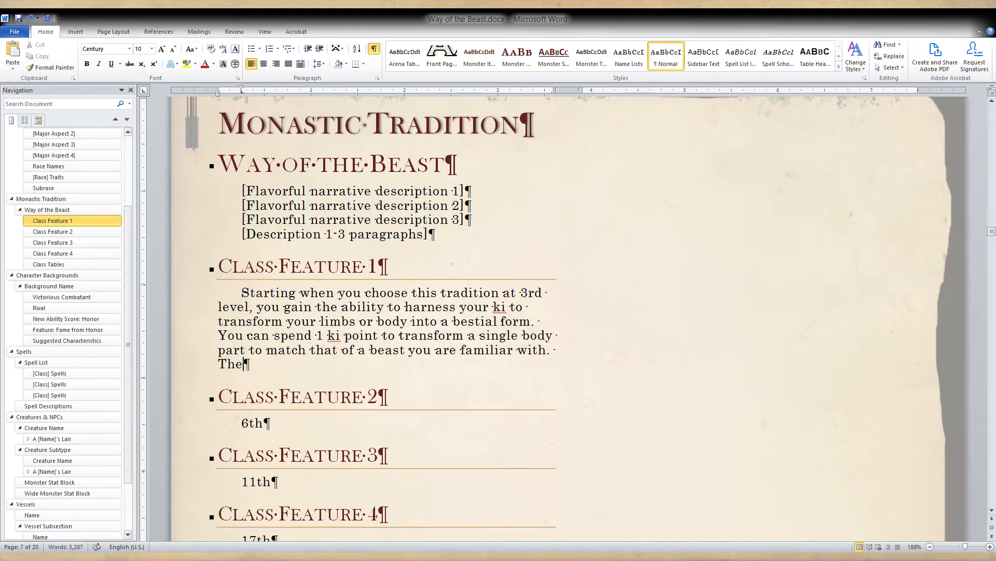
pyautogui.press('BackSpace')
pyautogui.press('BackSpace')
pyautogui.press('BackSpace')
pyautogui.write('Doing s')
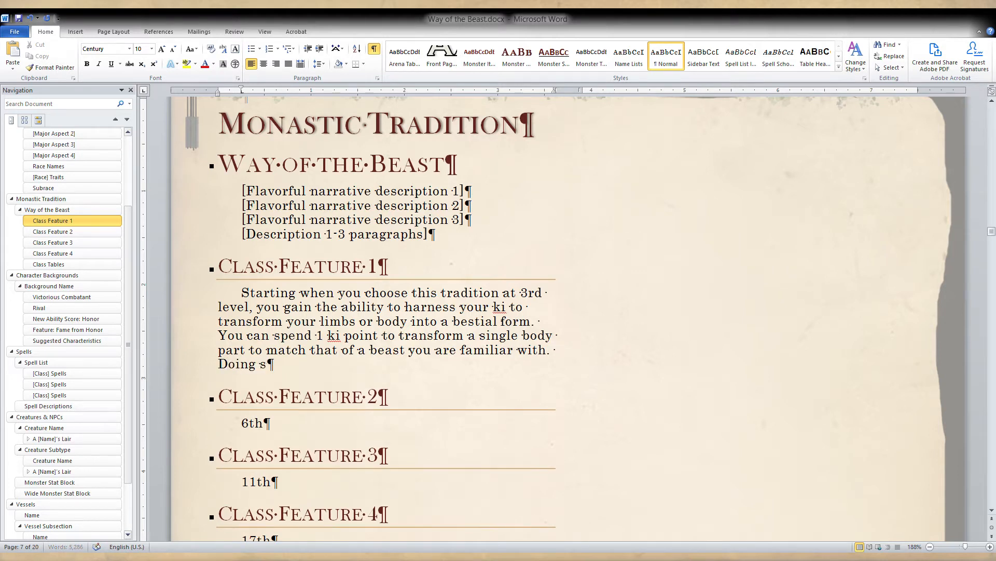
pyautogui.write('o brants you a')
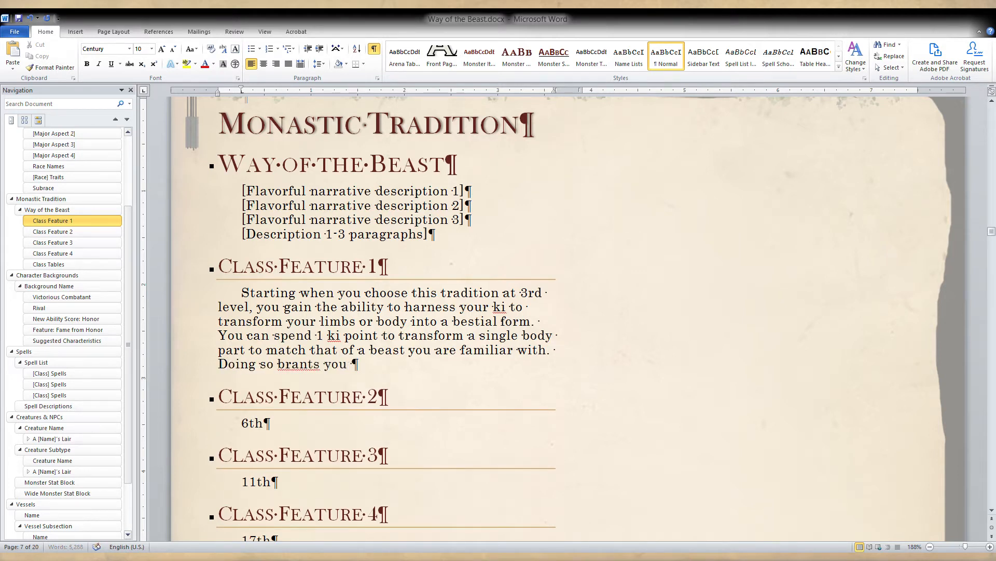
pyautogui.press('BackSpace')
pyautogui.press('BackSpace')
pyautogui.press('BackSpace')
pyautogui.press('BackSpace')
pyautogui.press('BackSpace')
pyautogui.press('BackSpace')
pyautogui.press('BackSpace')
pyautogui.press('BackSpace')
pyautogui.press('BackSpace')
pyautogui.press('BackSpace')
pyautogui.press('BackSpace')
pyautogui.press('BackSpace')
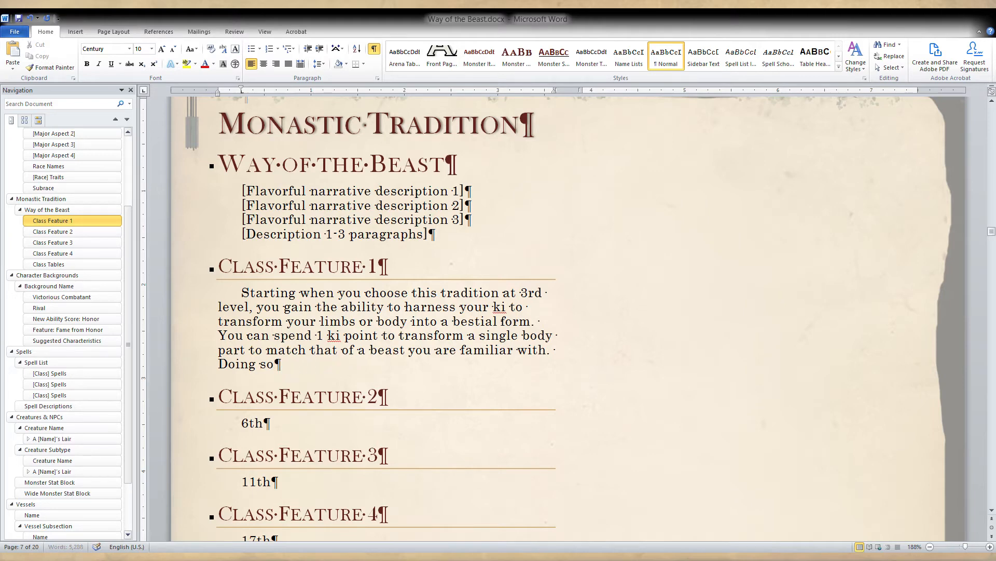
pyautogui.write('grants you ')
pyautogui.write('abi')
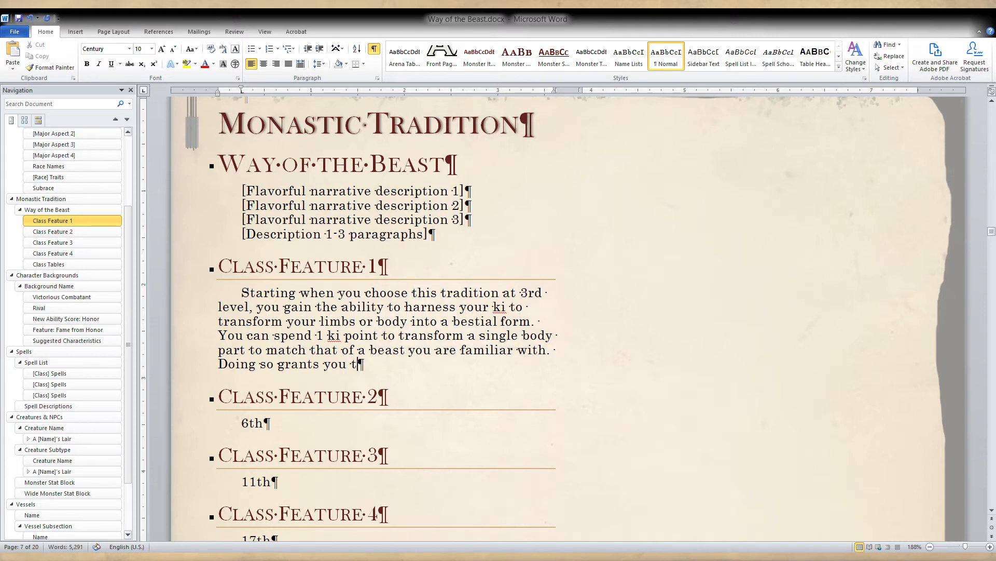
pyautogui.write('lities ')
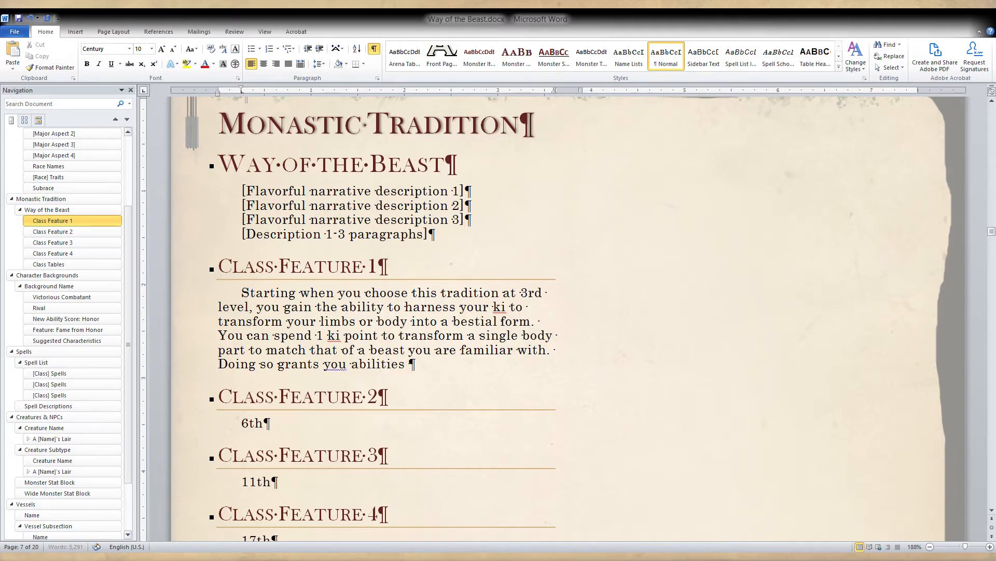
pyautogui.write('based on the cre')
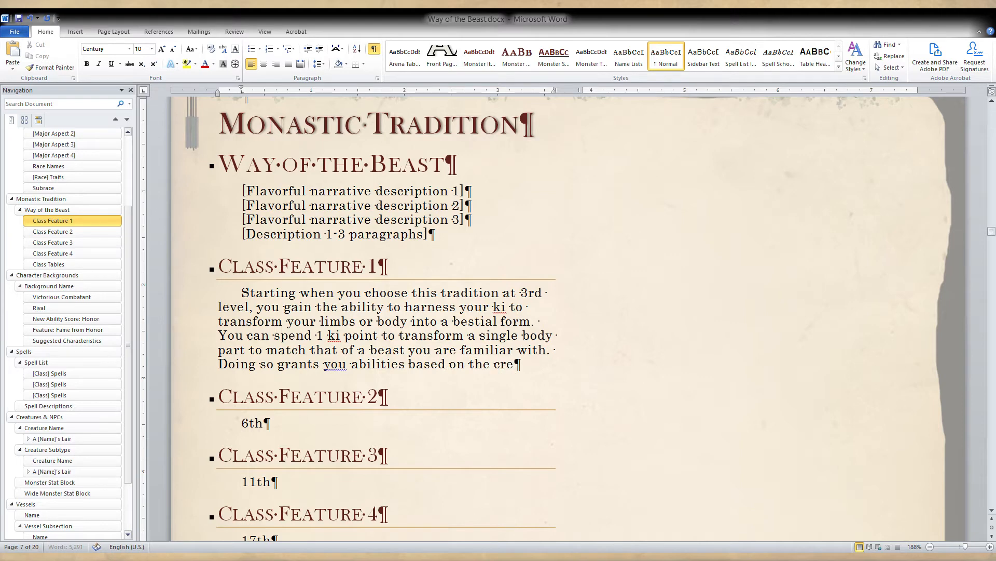
pyautogui.write("ature's features")
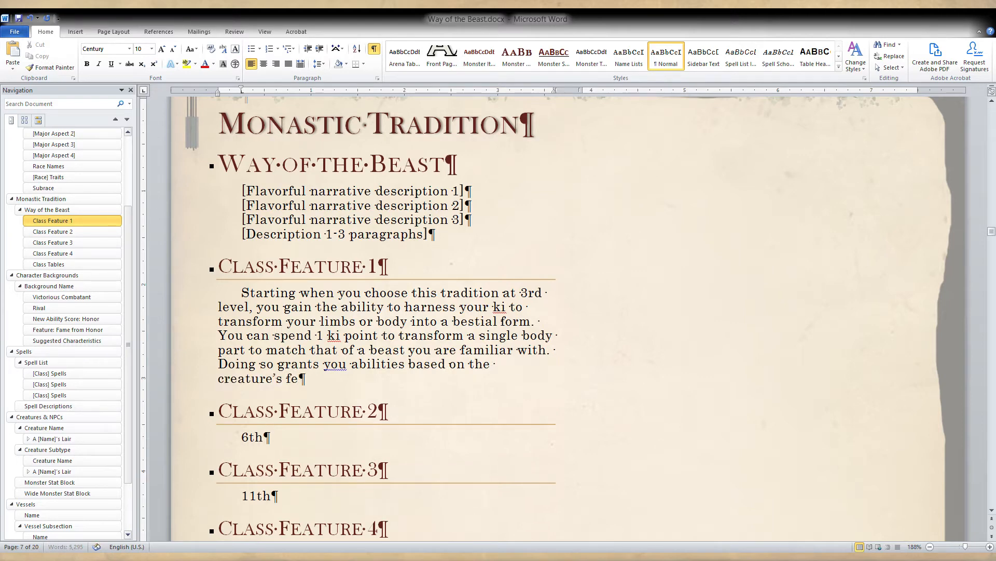
pyautogui.write('.')
# Replace "creature's" with "beast's" in the last sentence of the Class Feature 1 paragraph.
pyautogui.doubleClick(249, 379)
pyautogui.write('beast')
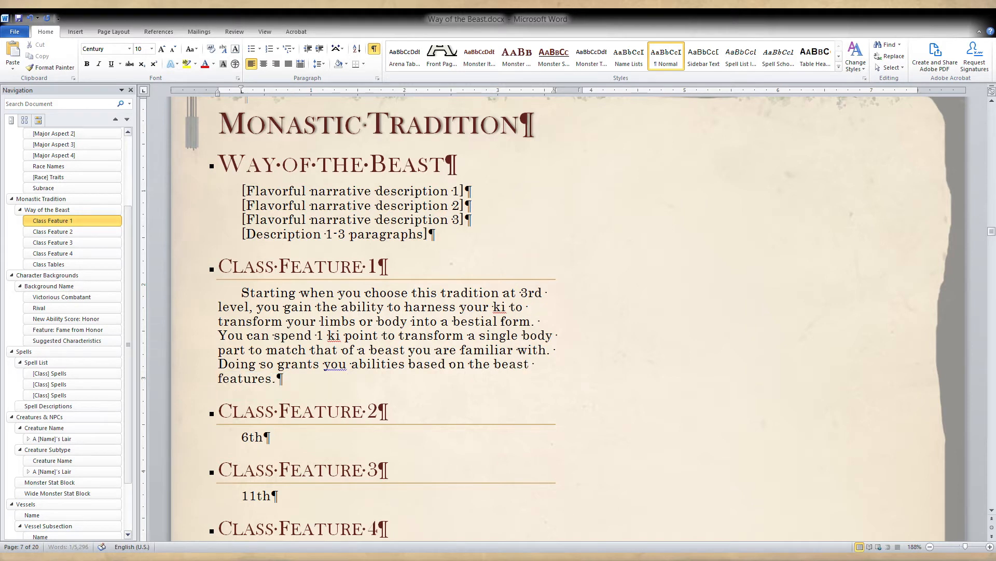
pyautogui.press('Left')
pyautogui.write("'s")
# Add a bulleted line below the Class Feature 1 paragraph and decrease its indent by two levels.
pyautogui.click(308, 386)
pyautogui.press('Return')
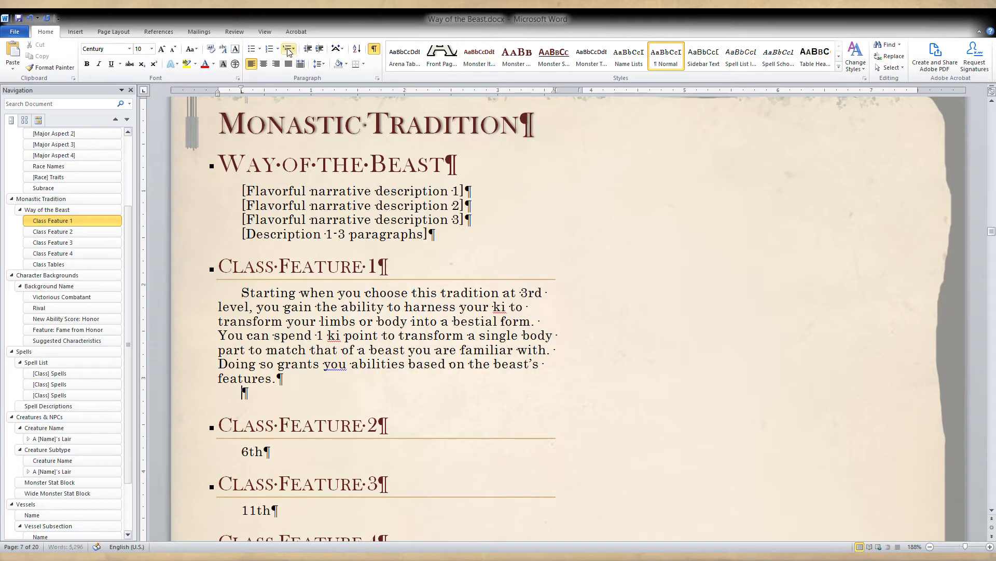
pyautogui.click(252, 52)
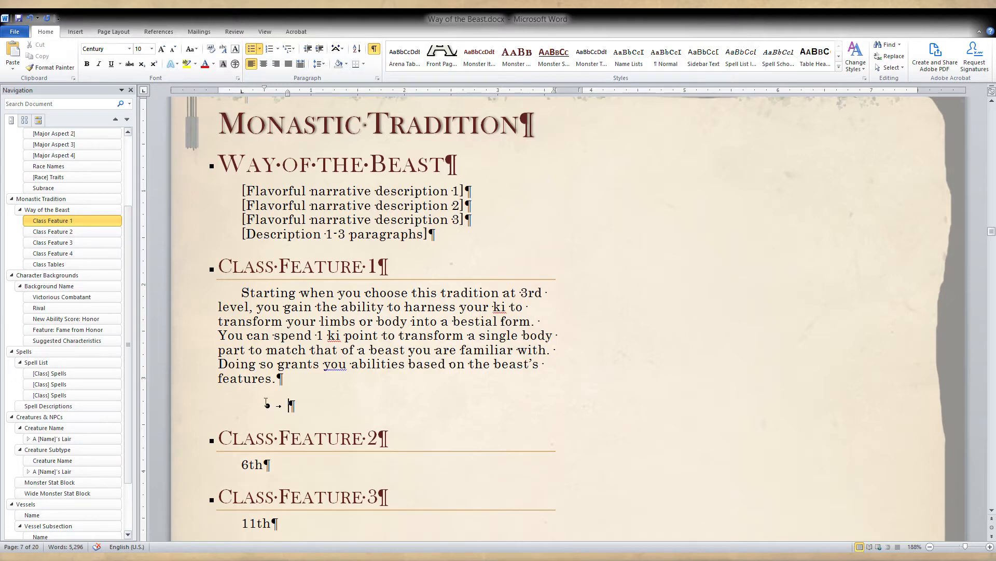
pyautogui.click(308, 50)
pyautogui.click(308, 50)
# Write "Taking on the head grants the sensory abilities of the creature" as the first bullet under Class Feature 1.
pyautogui.write('Taking on the he')
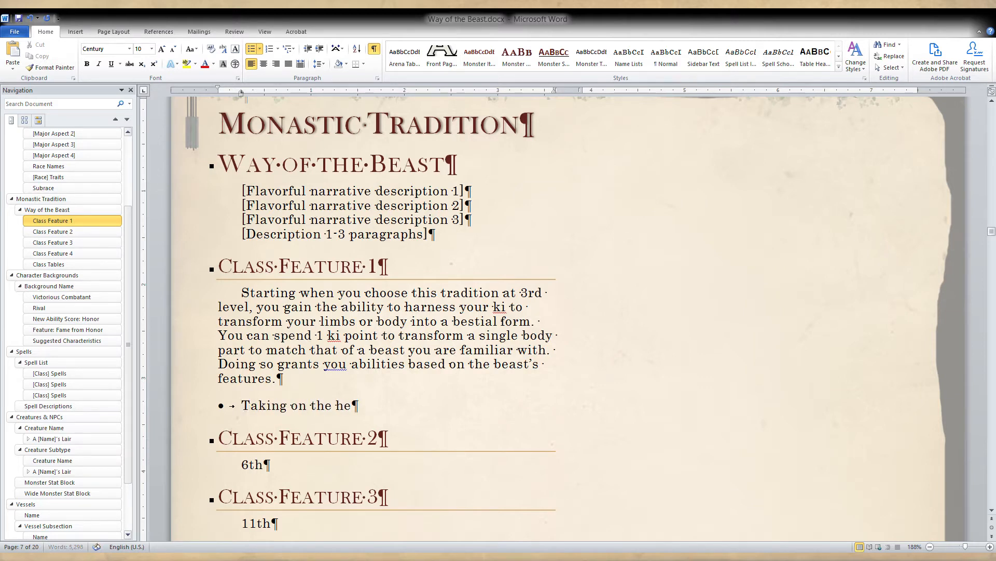
pyautogui.write('ad grants')
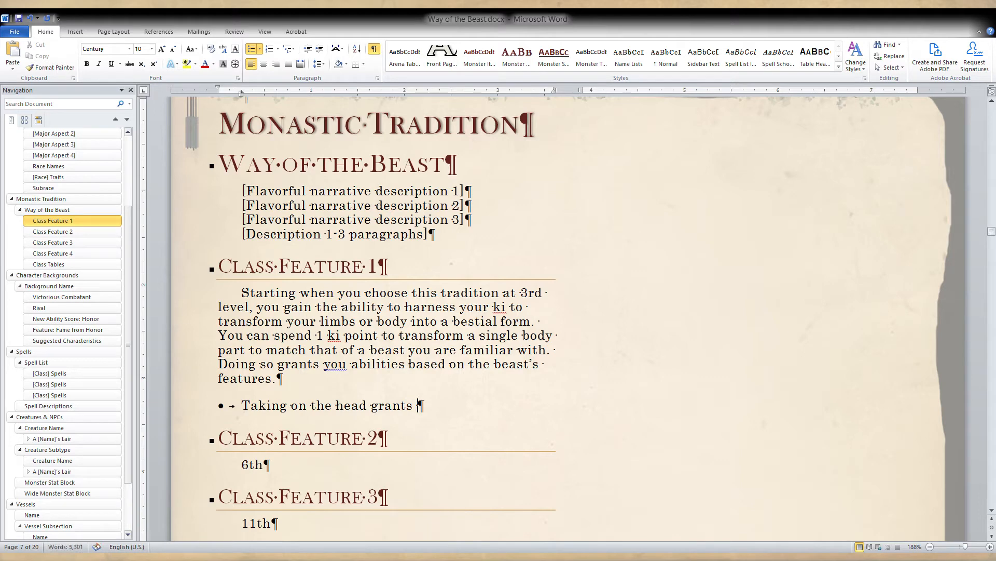
pyautogui.write(' the sensor')
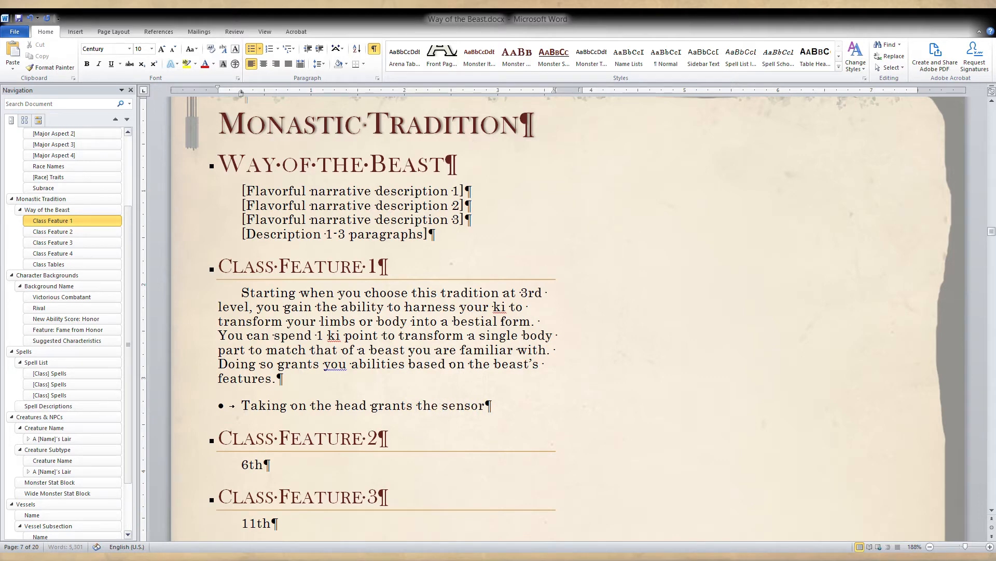
pyautogui.write('y abilities o')
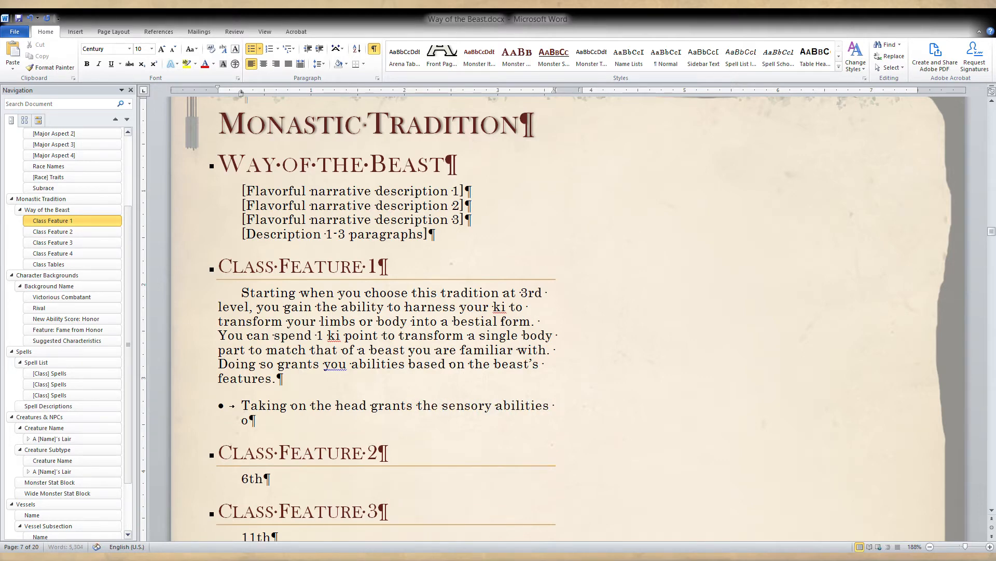
pyautogui.write('f the creatures')
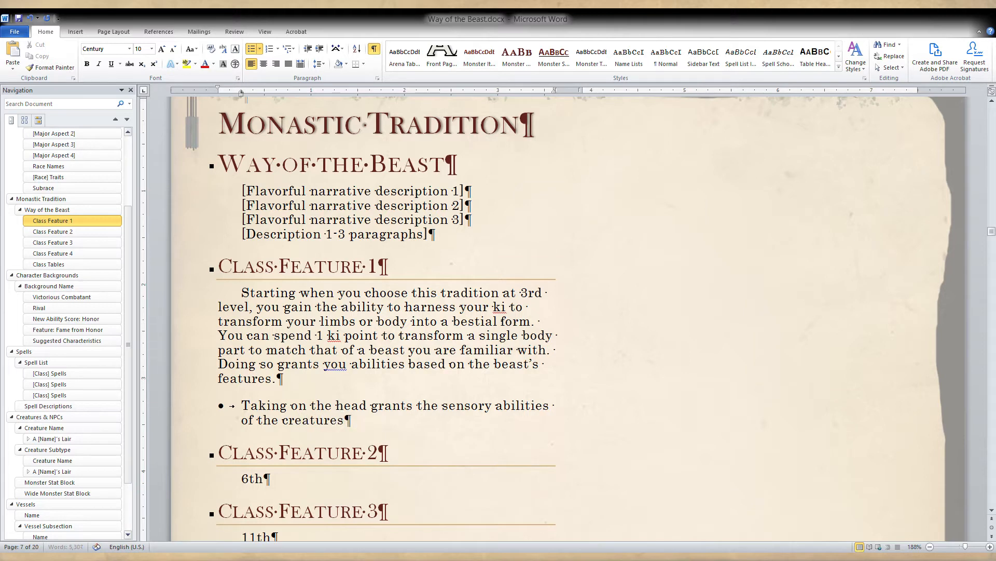
pyautogui.press('BackSpace')
pyautogui.press('BackSpace')
# Insert "and features" after "sensory abilities" in the Class Feature 1 bullet.
pyautogui.doubleClick(525, 405)
pyautogui.click(549, 406)
pyautogui.click(556, 412)
pyautogui.write('and ')
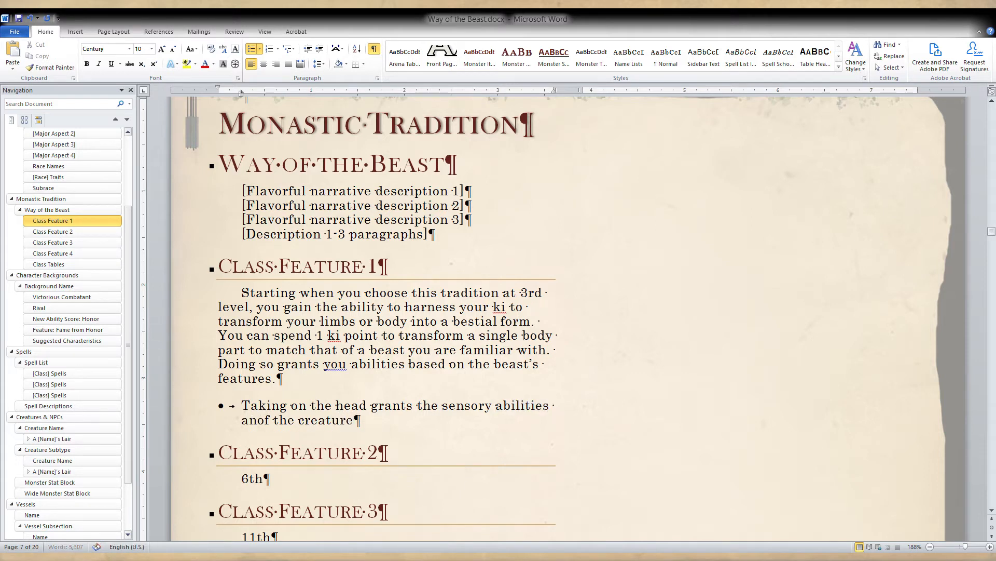
pyautogui.write('featuer')
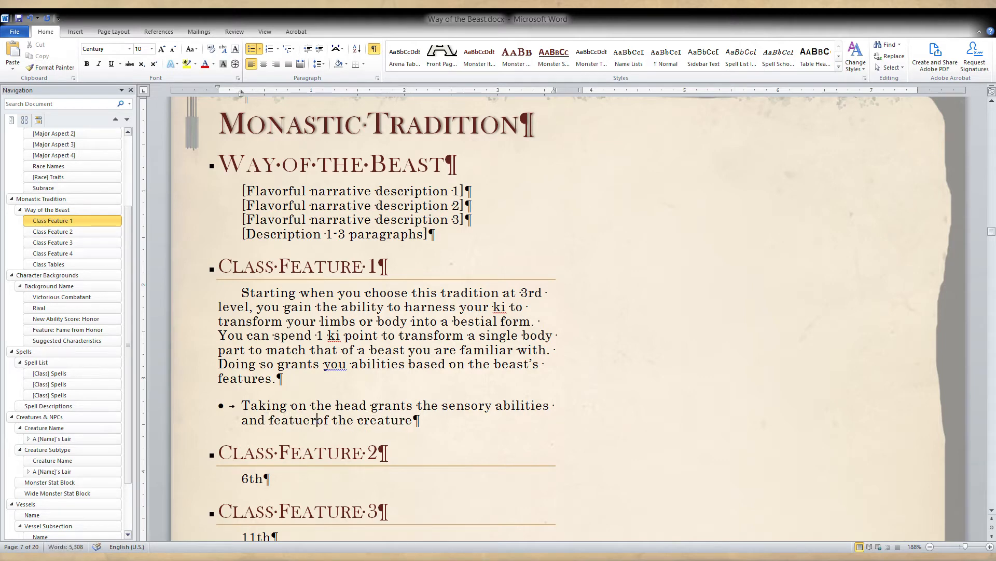
pyautogui.press('BackSpace')
pyautogui.press('BackSpace')
pyautogui.write('res')
# Finish the first Class Feature 1 bullet with "as well as any bite or horn attacks.".
pyautogui.press('End')
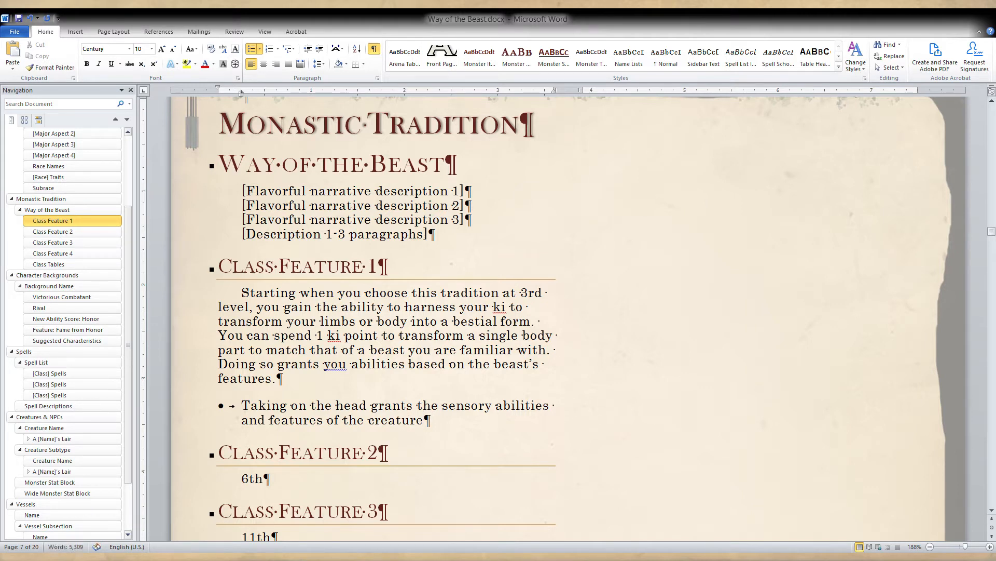
pyautogui.write('as well as any ')
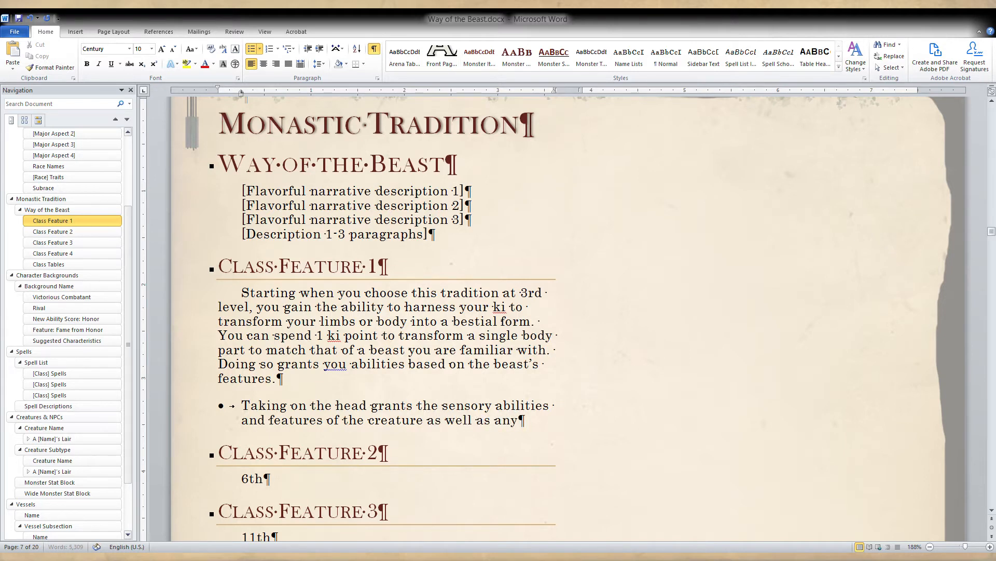
pyautogui.write('bite or horn ')
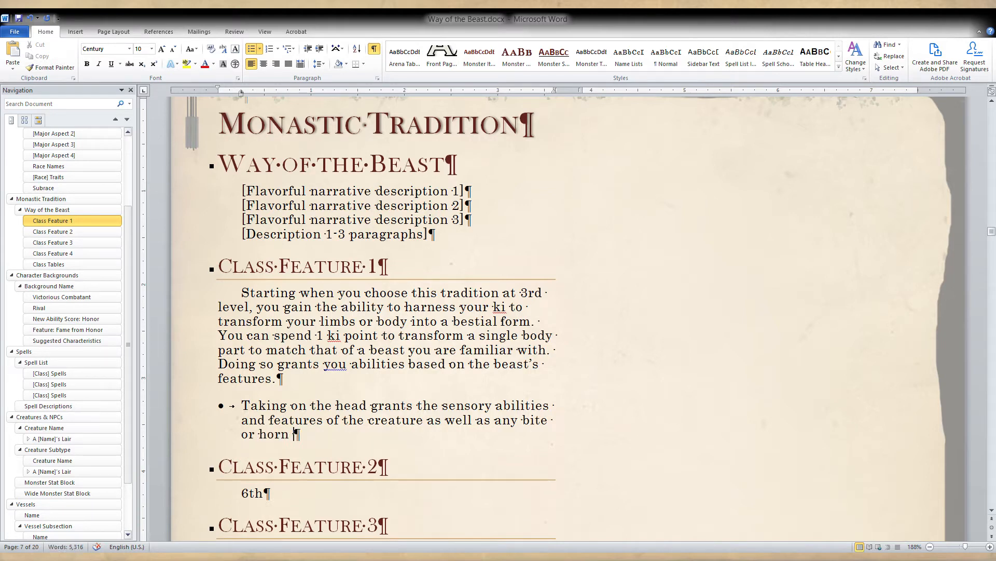
pyautogui.write('attacks.')
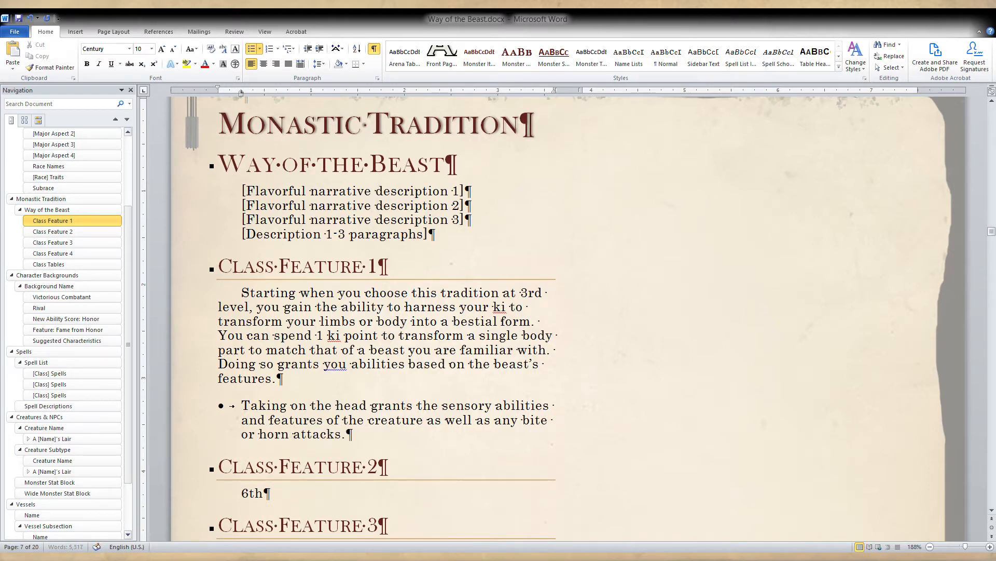
# Add a second bullet reading "Taking on the arm or leg grants any claw attacks".
pyautogui.press('Return')
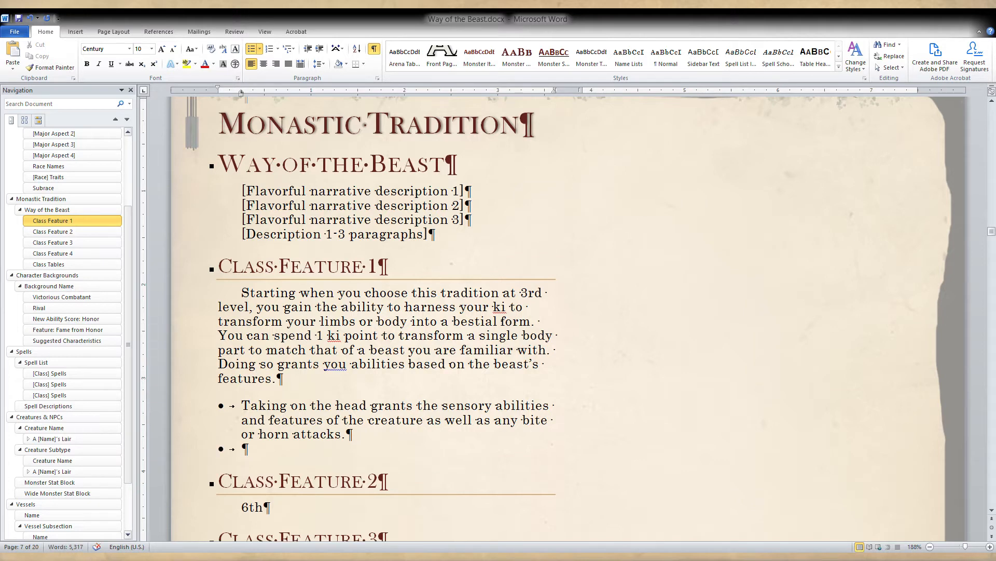
pyautogui.write('Taking on the')
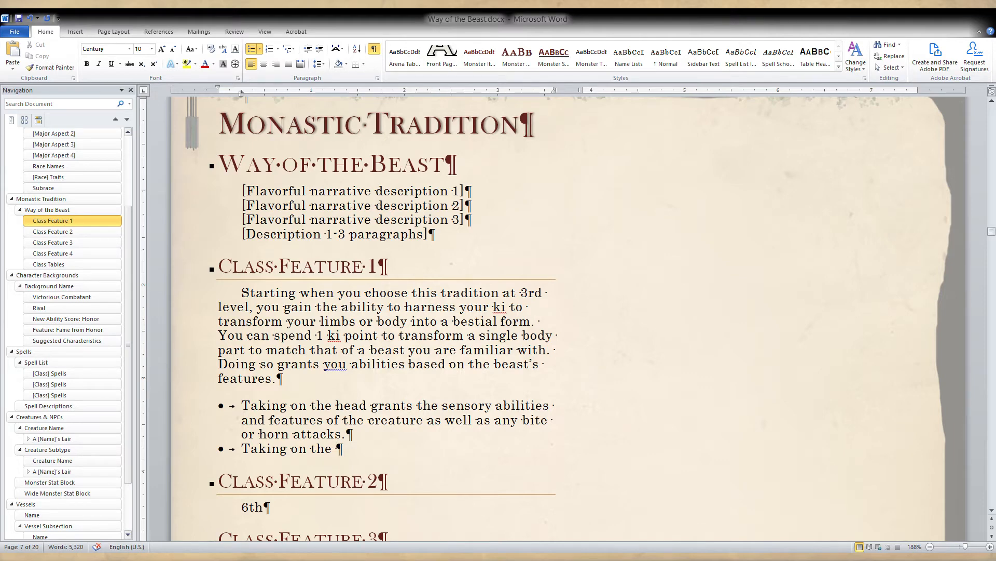
pyautogui.write('arm or leg')
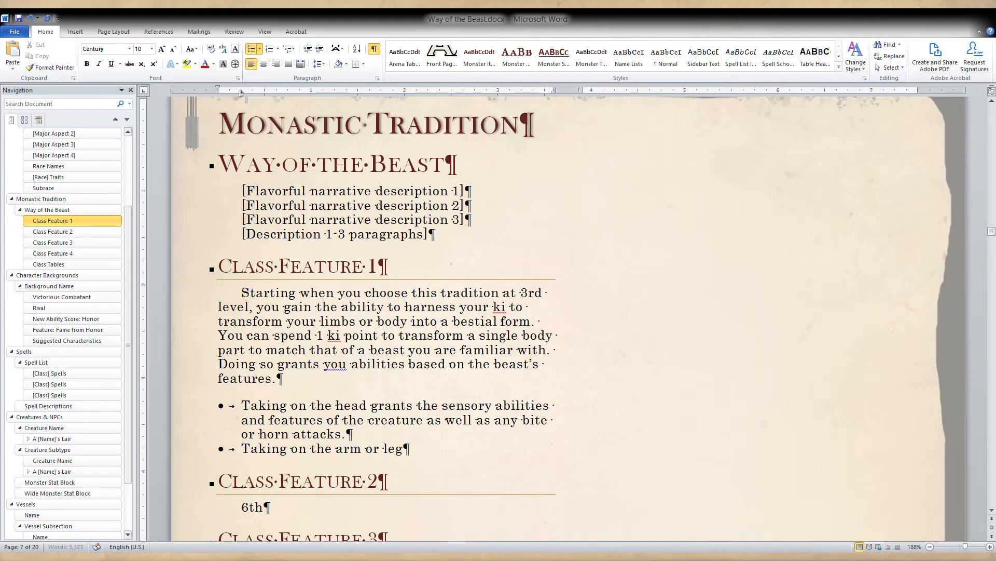
pyautogui.write(' grants any ')
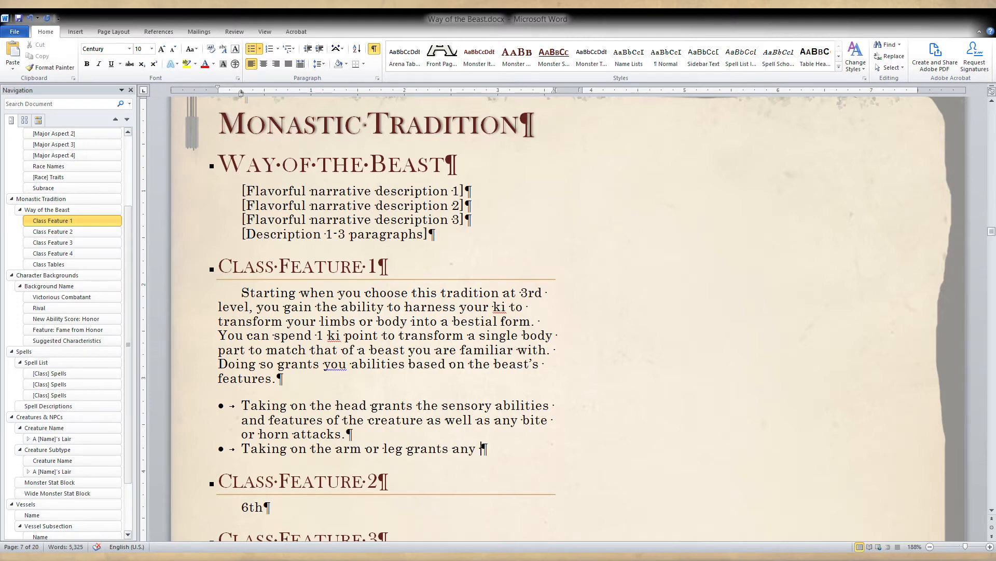
pyautogui.write('claw attacks')
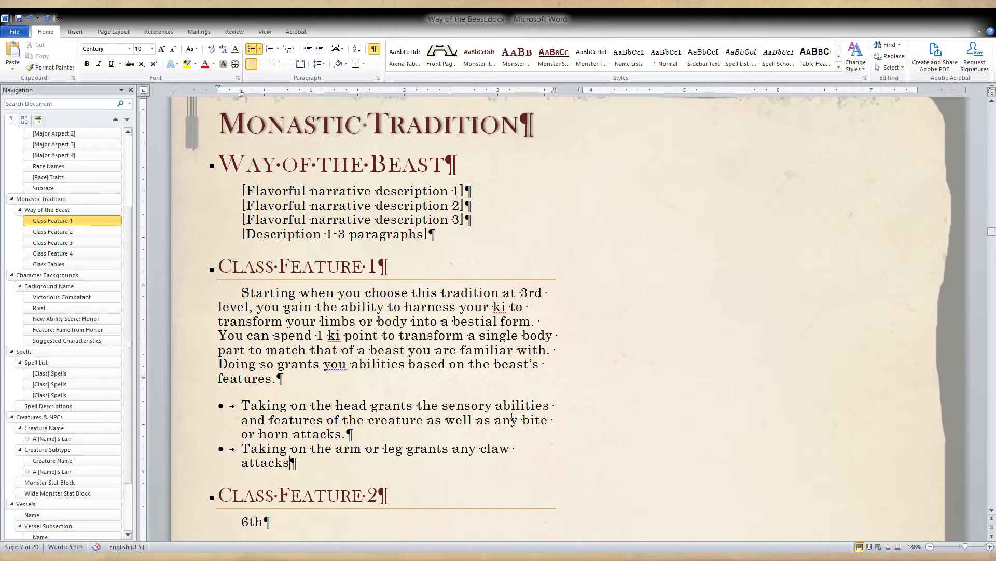
# Insert "grants claw attacks and" after "arm" in the second bullet.
pyautogui.click(363, 449)
pyautogui.write('gra')
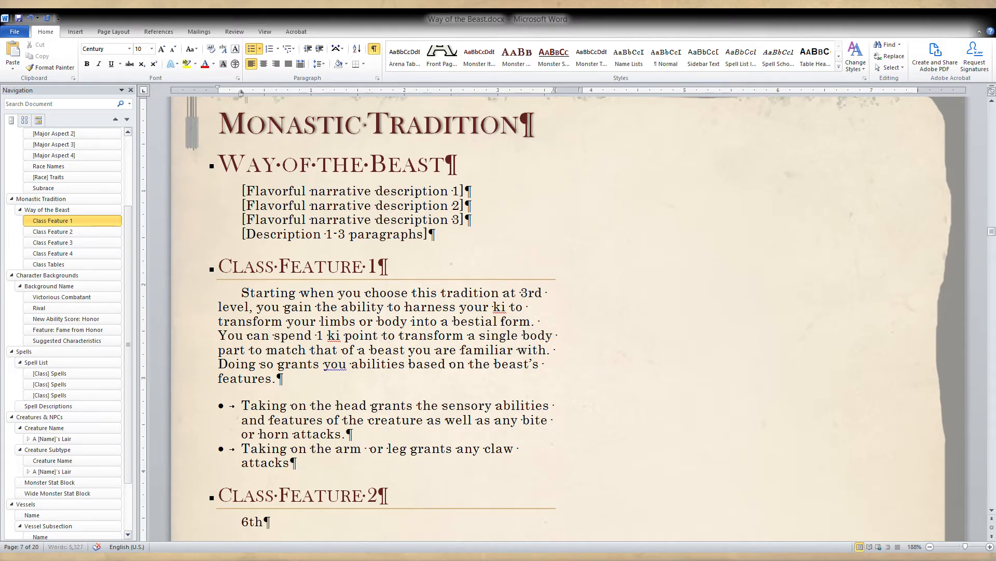
pyautogui.press('BackSpace')
pyautogui.write('nts claw att ')
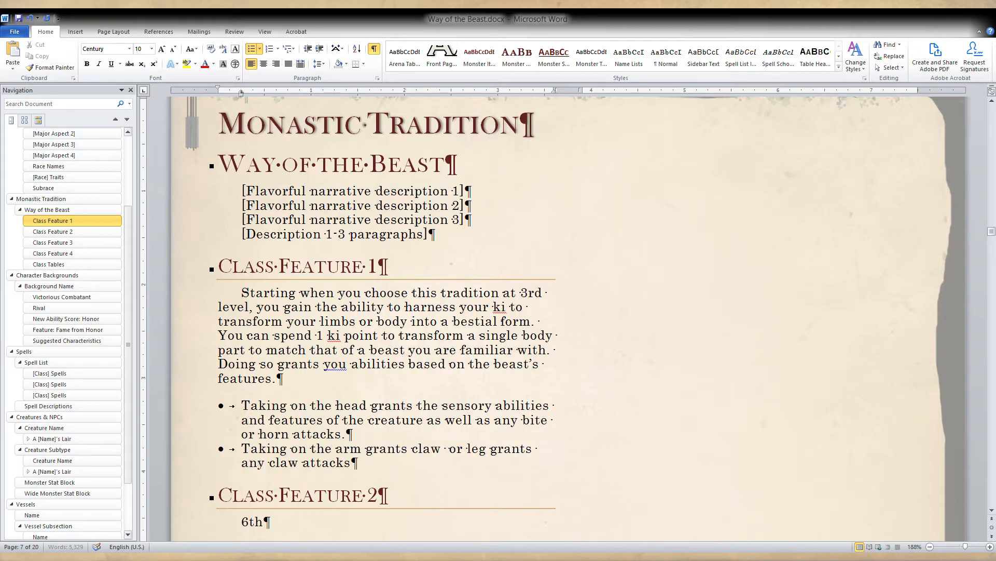
pyautogui.write('acks')
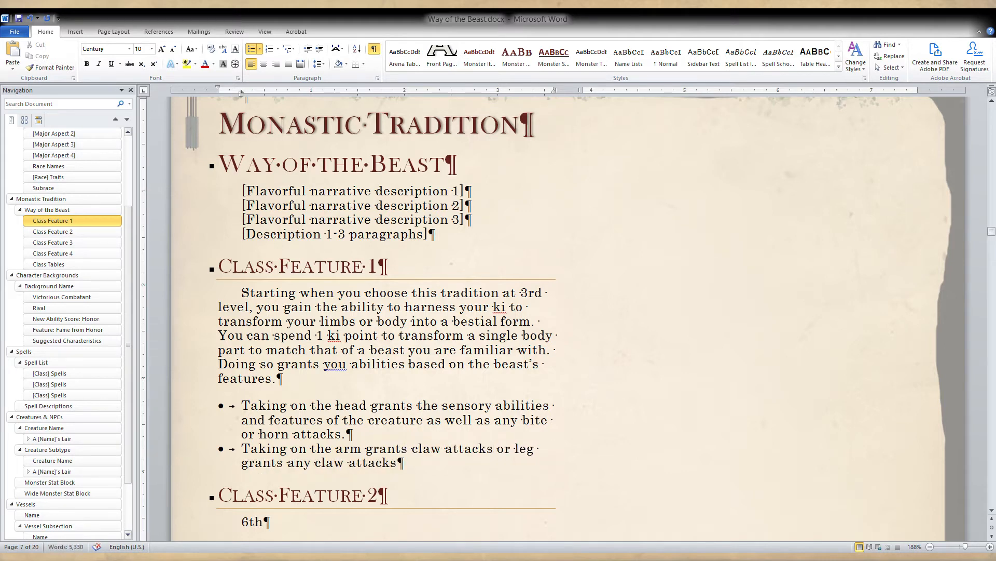
pyautogui.write('and')
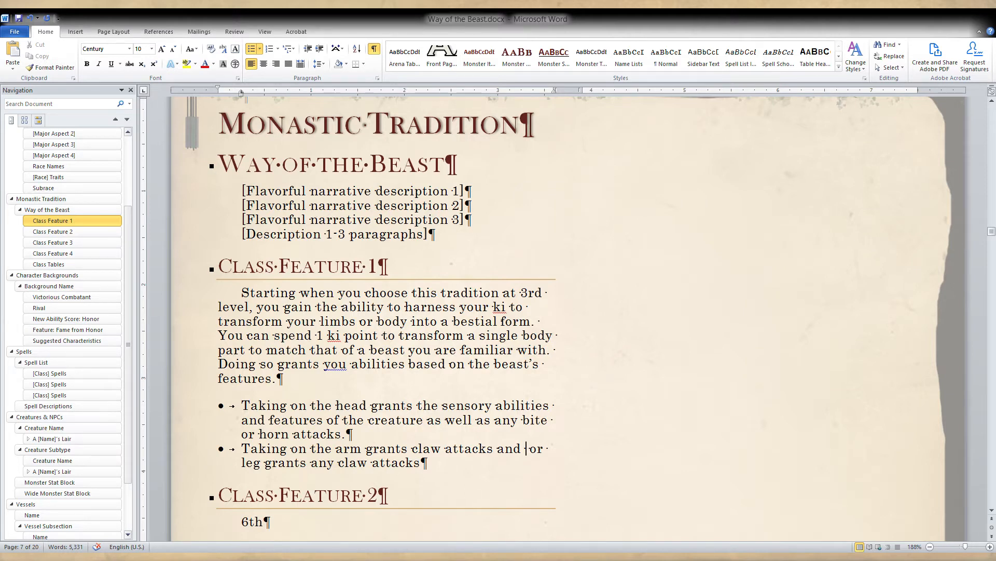
pyautogui.write('comb')
pyautogui.press('BackSpace')
pyautogui.press('BackSpace')
pyautogui.press('BackSpace')
pyautogui.press('BackSpace')
pyautogui.press('BackSpace')
# Review the first bullet's wording on sensory abilities, features and attacks granted by the head.
pyautogui.moveTo(371, 432)
pyautogui.mouseDown()
pyautogui.moveTo(370, 411)
pyautogui.moveTo(365, 437)
pyautogui.mouseUp()
pyautogui.click(370, 410)
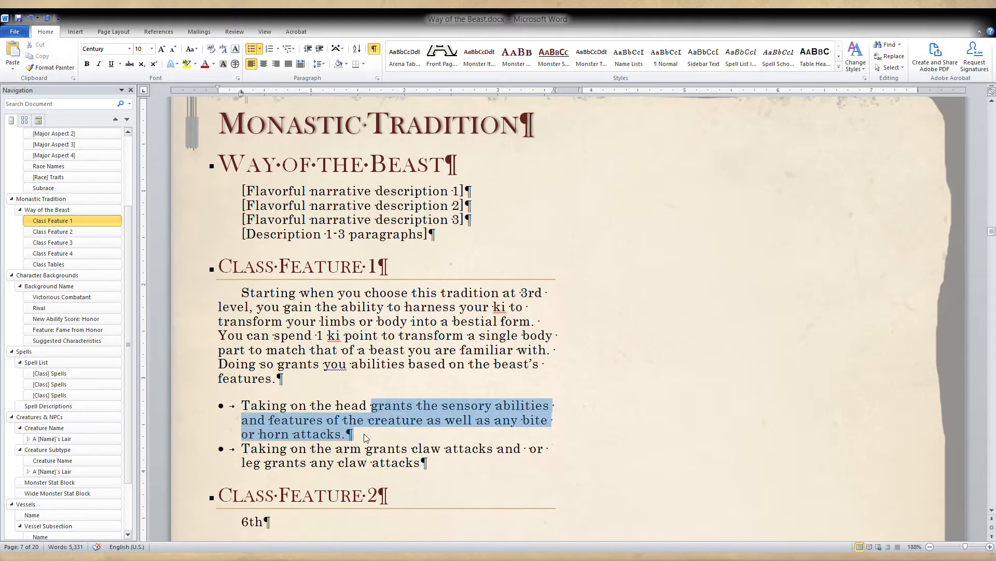
pyautogui.click(365, 436)
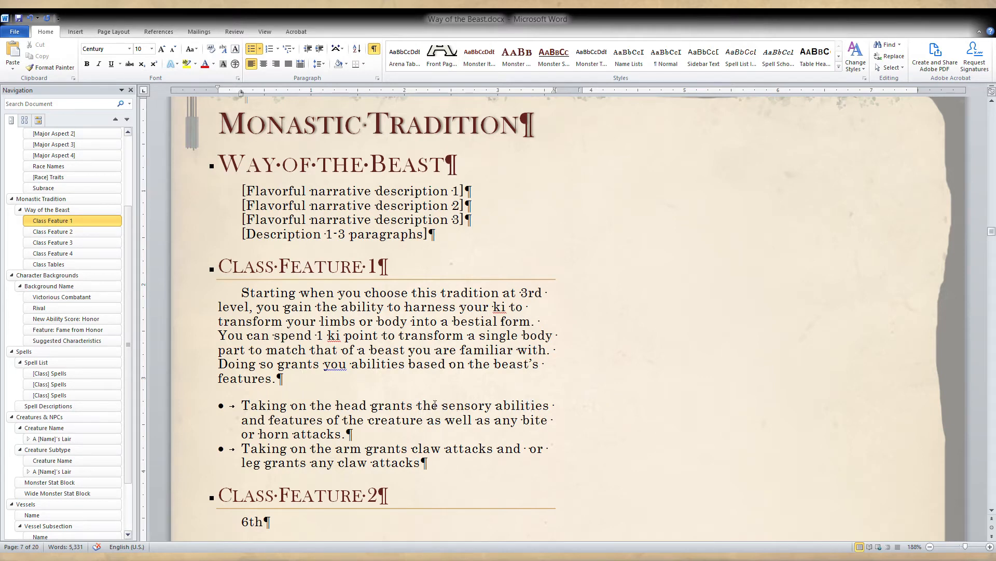
pyautogui.moveTo(447, 407)
pyautogui.mouseDown()
pyautogui.moveTo(548, 408)
pyautogui.moveTo(442, 407)
pyautogui.mouseUp()
pyautogui.click(548, 408)
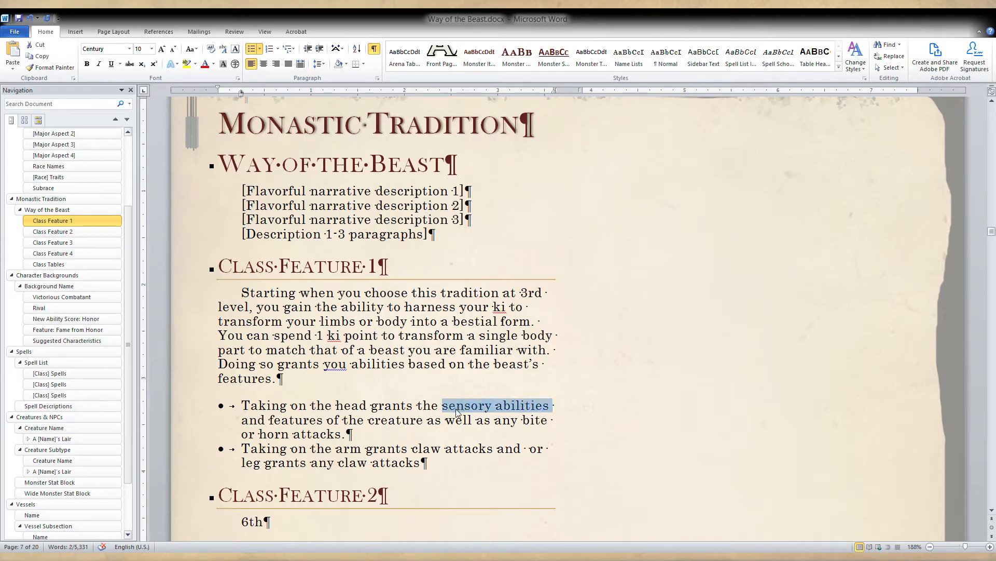
pyautogui.click(457, 407)
pyautogui.click(385, 434)
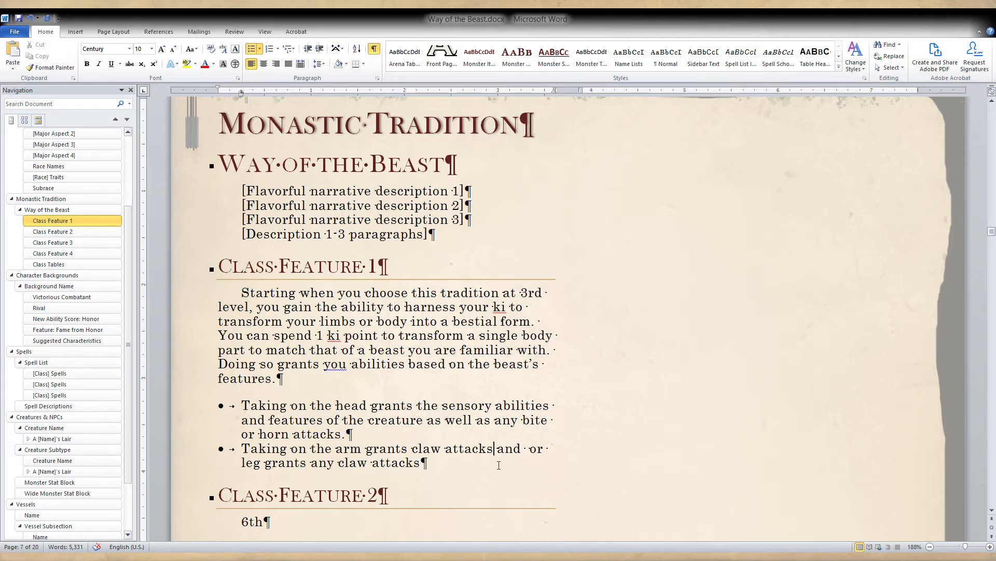
# Insert "skill modifiers associated with athletics, dexterity," after "claw attacks and" in the second bullet.
pyautogui.click(530, 448)
pyautogui.write('skill ')
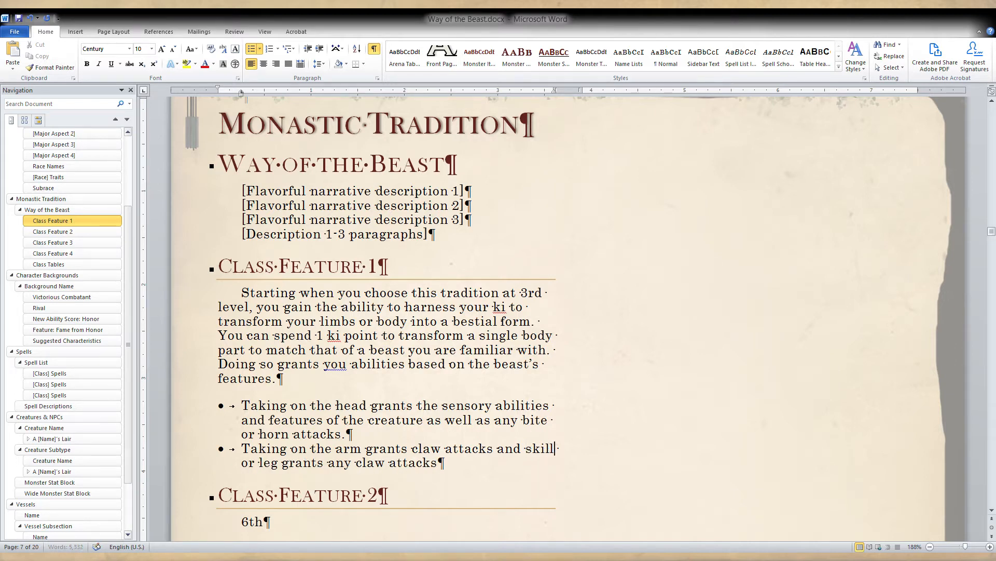
pyautogui.write('modi ')
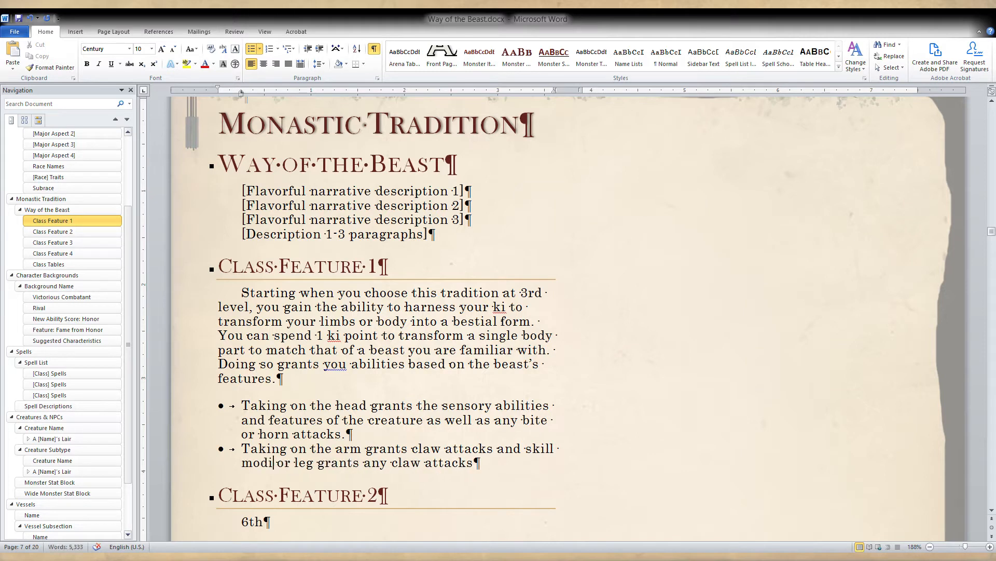
pyautogui.write('fiers a')
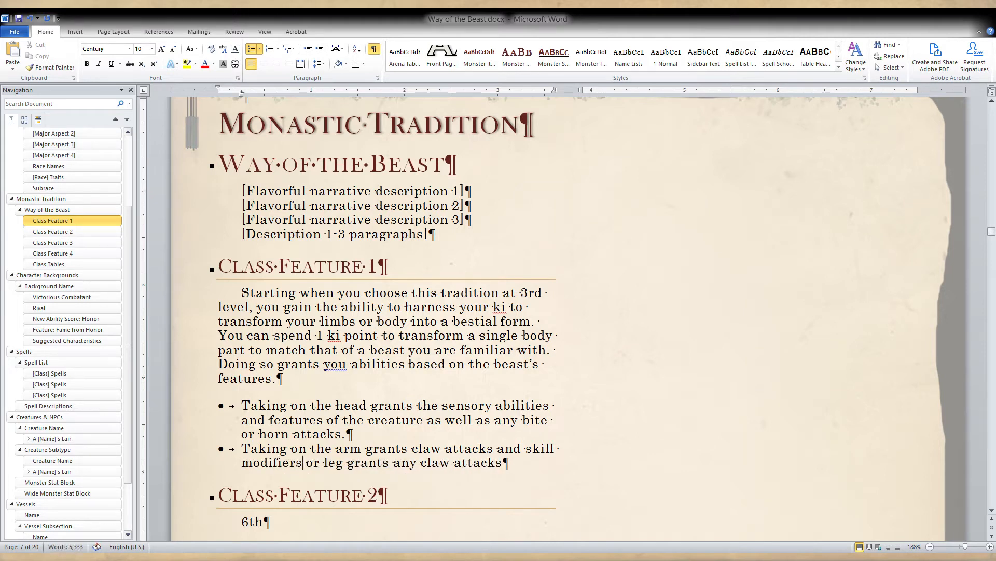
pyautogui.write('ssociated w')
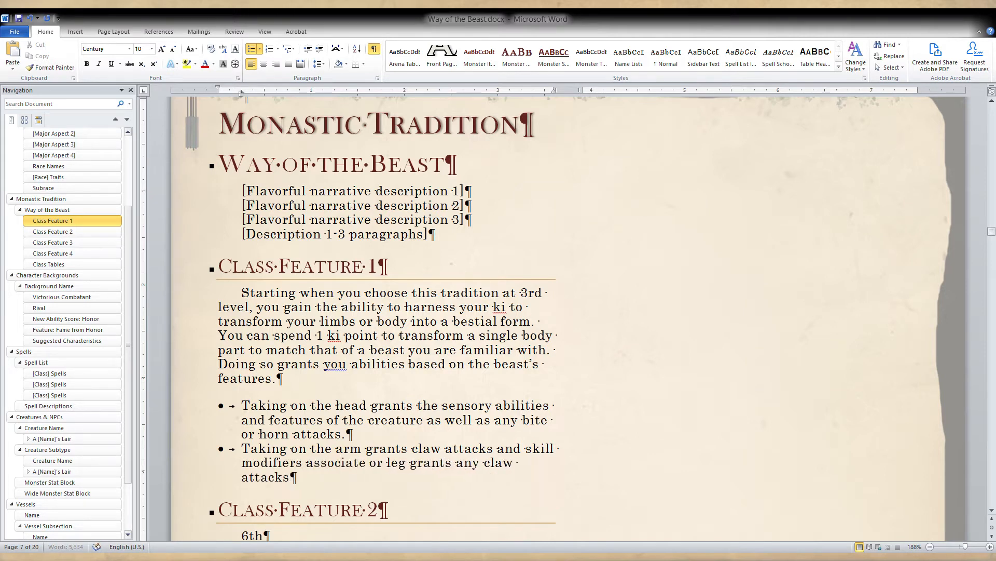
pyautogui.write('ith')
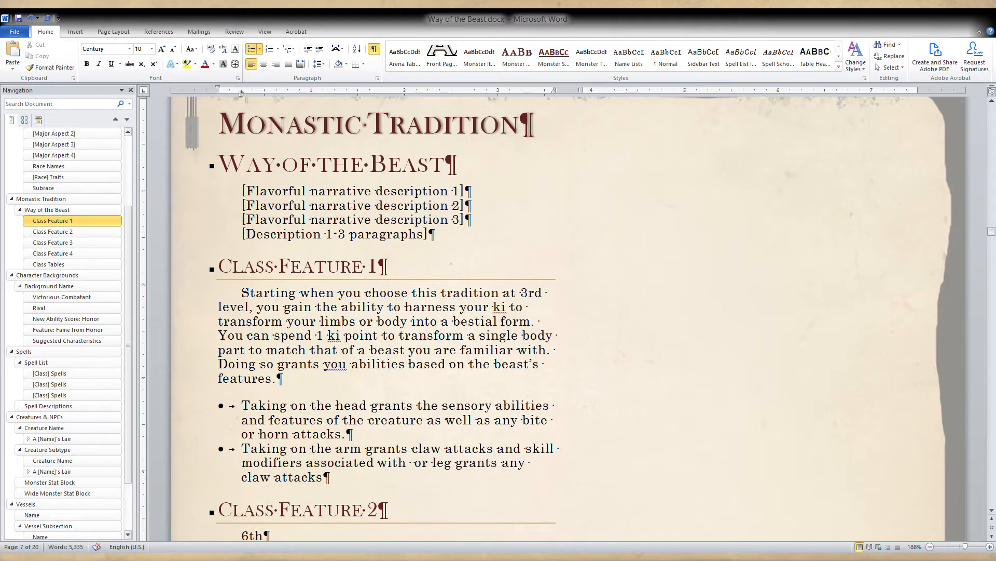
pyautogui.write('athletic ')
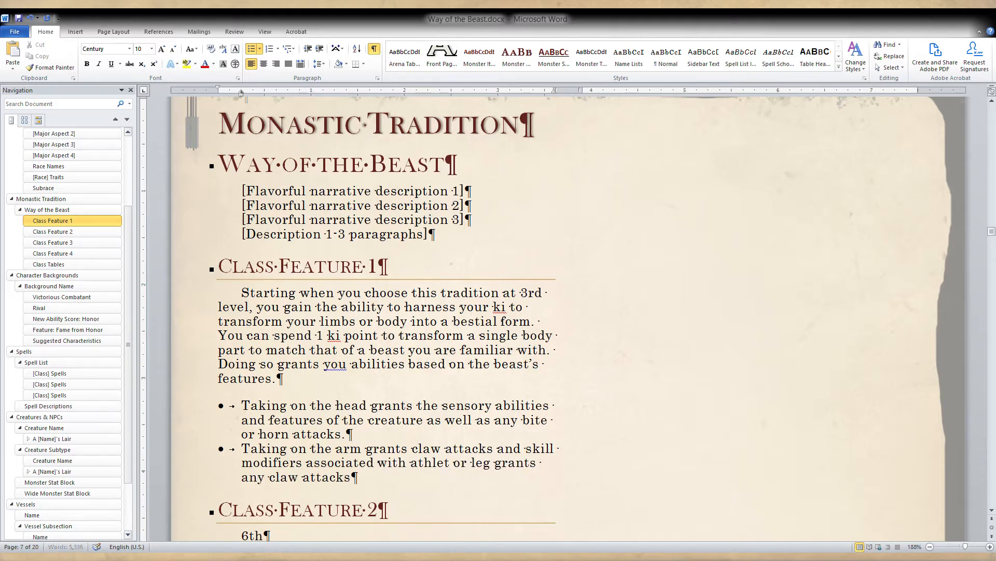
pyautogui.write('s')
pyautogui.write(', dexteri')
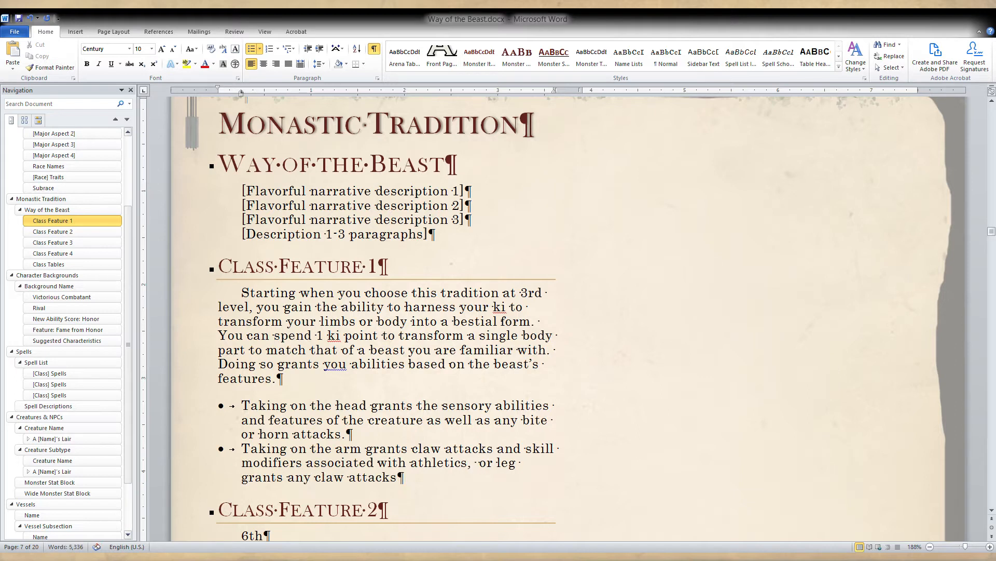
pyautogui.write('ty,')
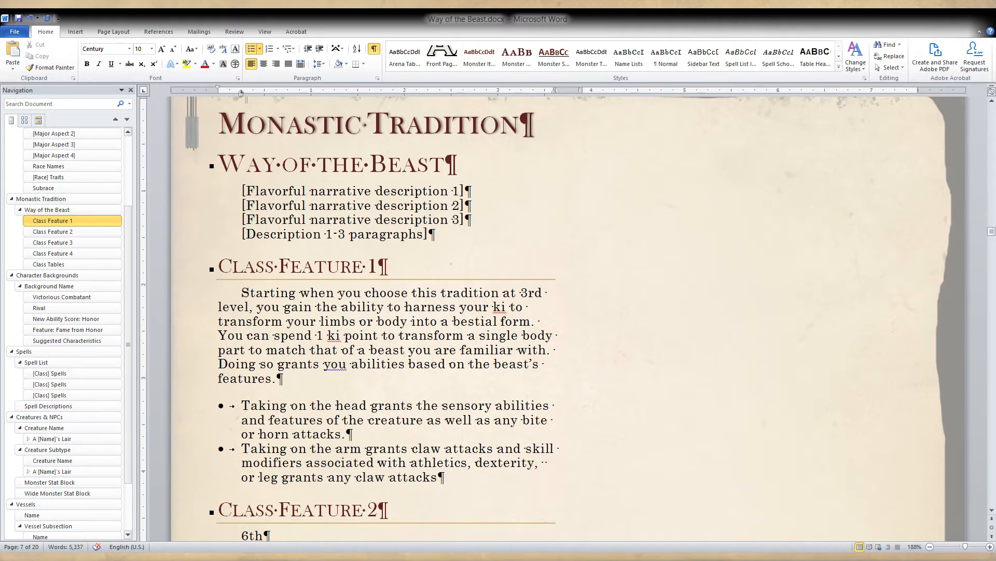
# Reword the skill list in the second bullet to read "strength and dexterity.".
pyautogui.doubleClick(439, 463)
pyautogui.write('strengt')
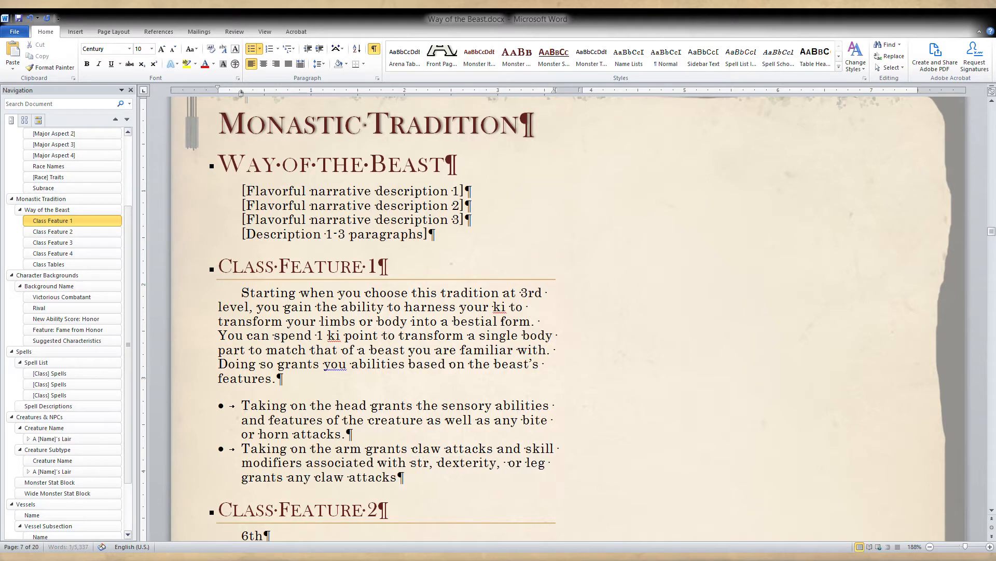
pyautogui.write('h')
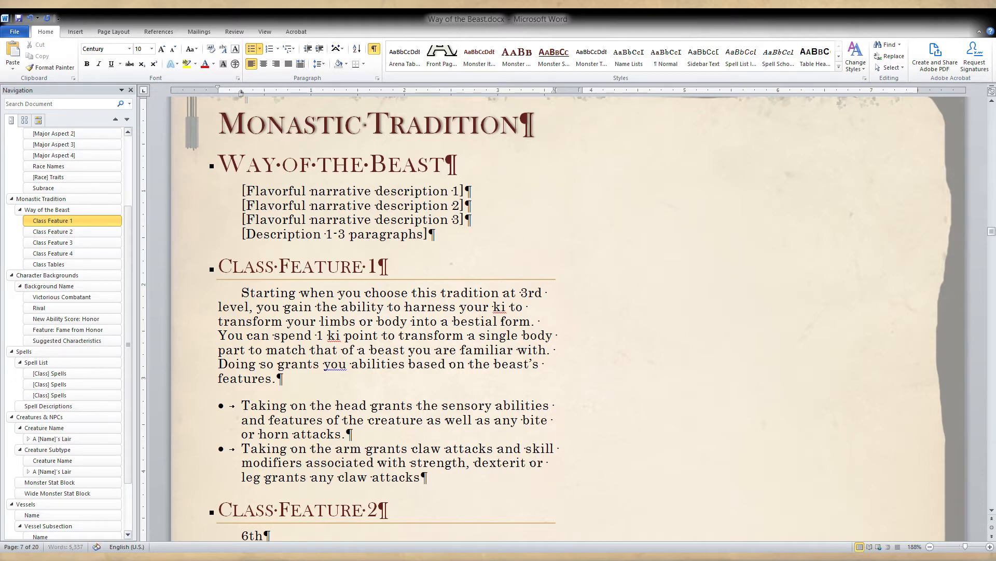
pyautogui.press('BackSpace')
pyautogui.write('.')
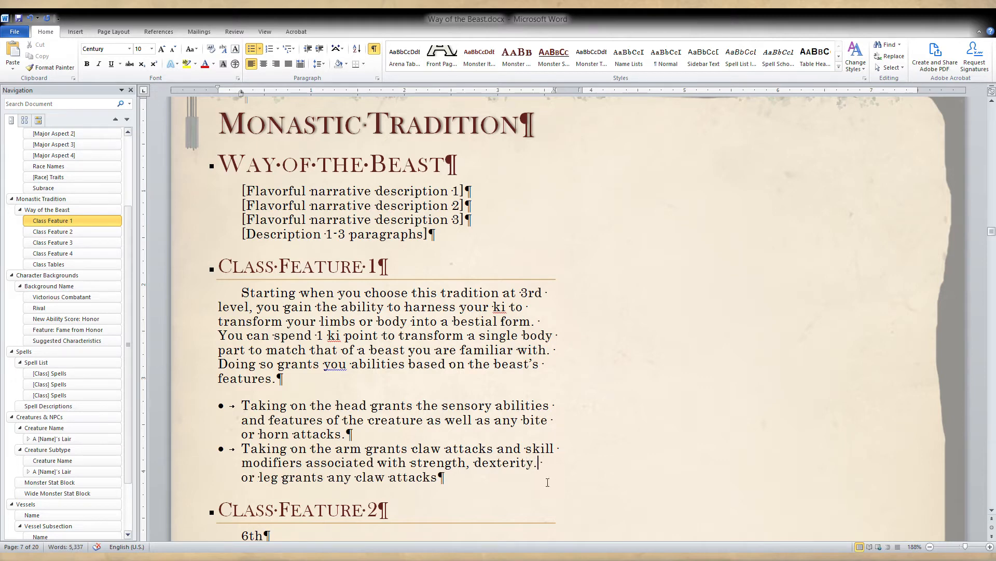
pyautogui.click(473, 466)
pyautogui.press('BackSpace')
pyautogui.write('and')
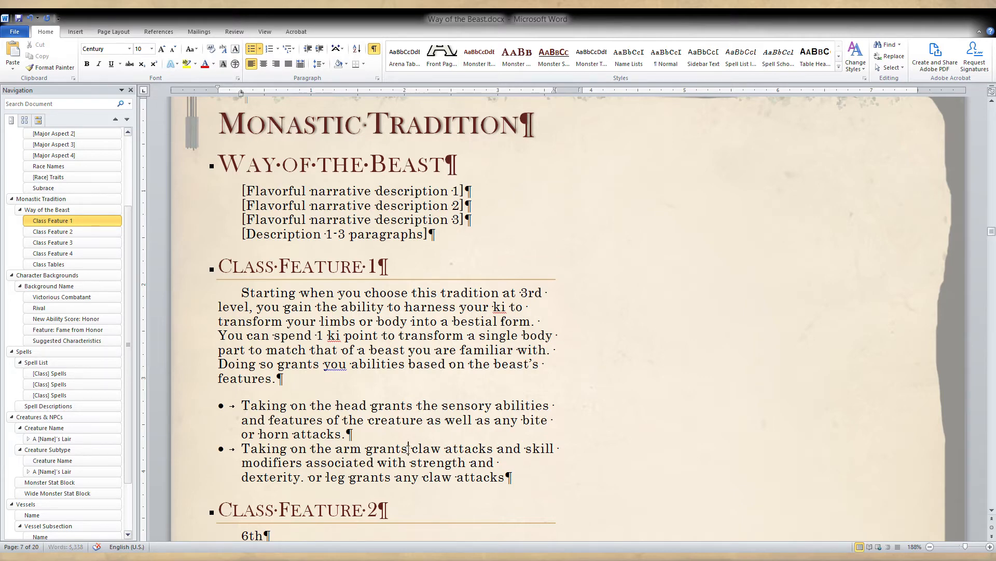
# Split the "or leg" text into a third bullet and replace "or" with "Taking on the".
pyautogui.moveTo(408, 449); pyautogui.dragTo(367, 453)
pyautogui.click(380, 450)
pyautogui.click(403, 449)
pyautogui.click(308, 477)
pyautogui.press('Return')
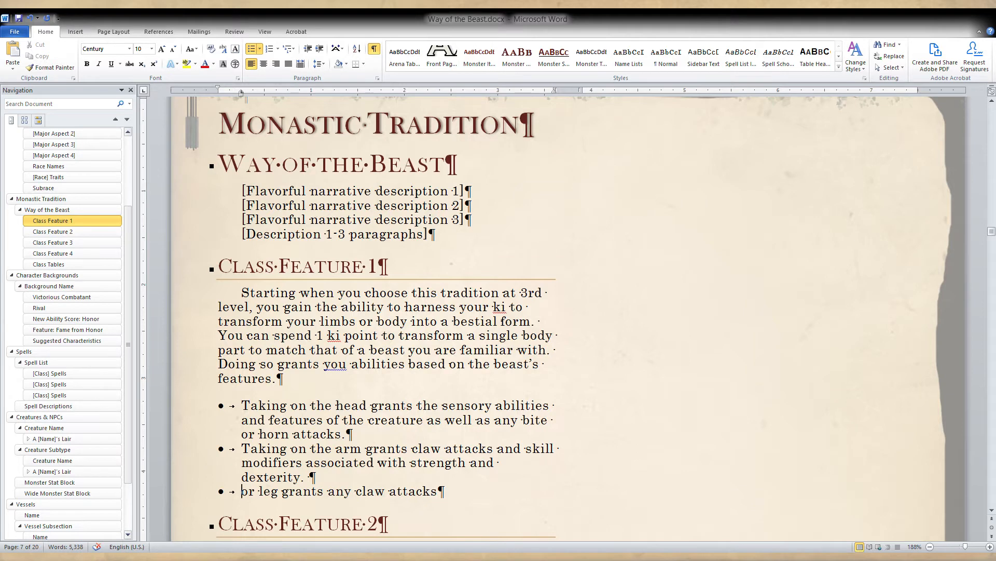
pyautogui.press('Delete')
pyautogui.press('Delete')
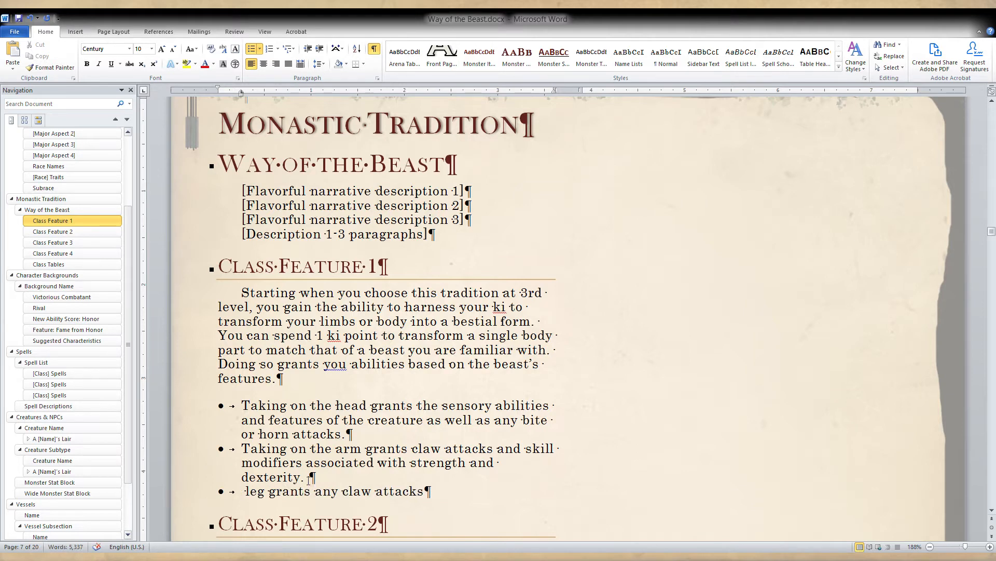
pyautogui.write('Taking on the')
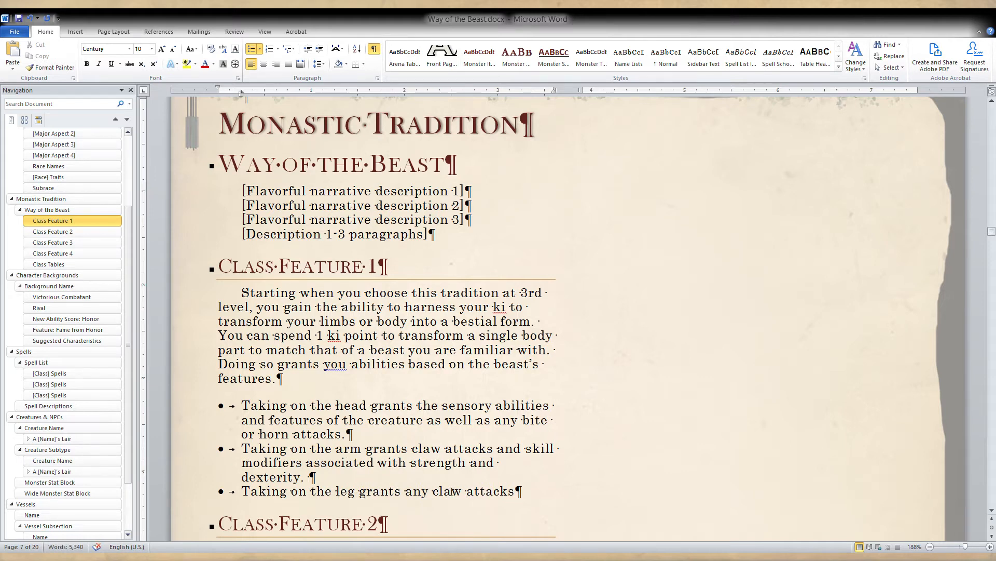
# Insert "movement speeds, and" before "any claw attacks" in the third bullet about the leg.
pyautogui.doubleClick(410, 492)
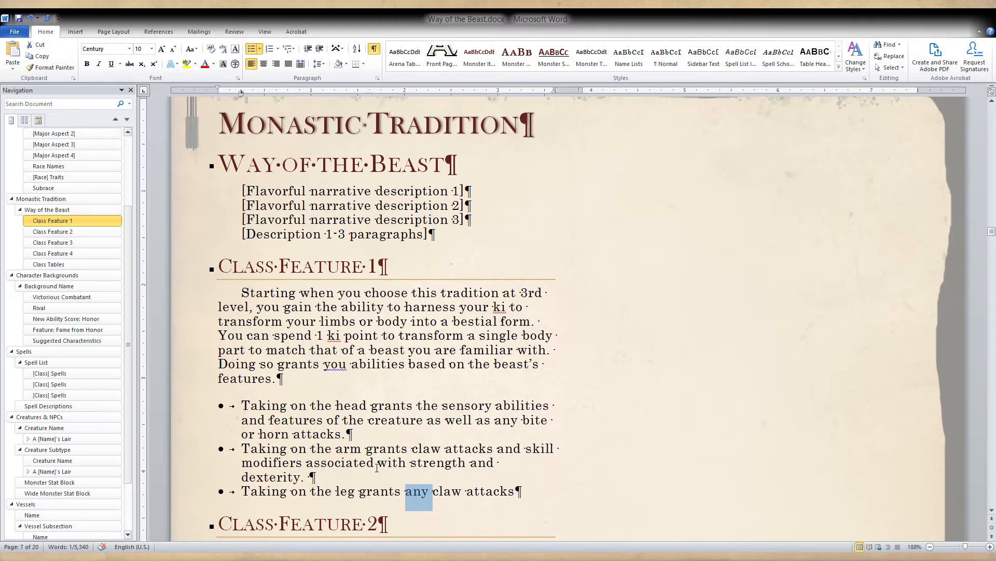
pyautogui.click(415, 491)
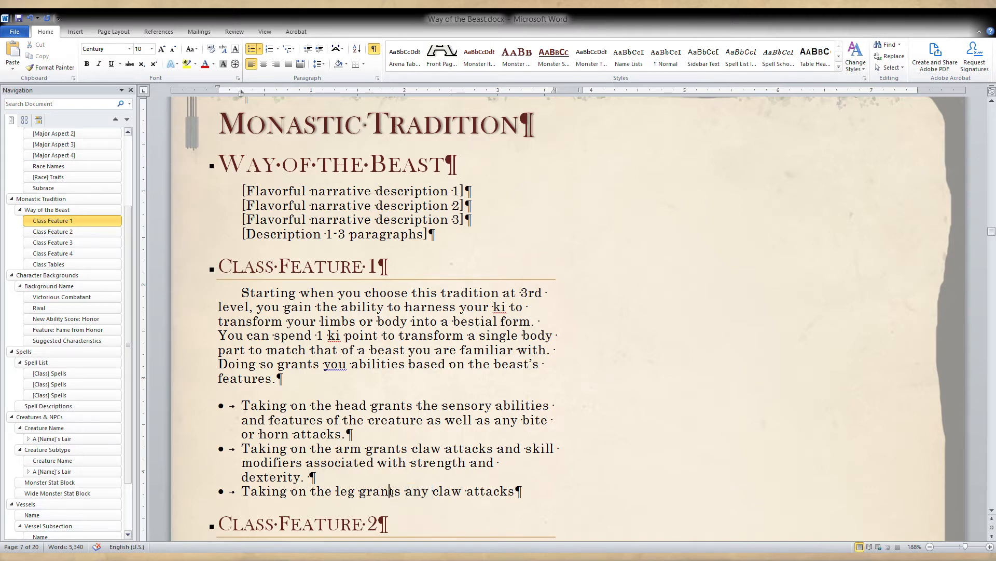
pyautogui.click(402, 491)
pyautogui.write('movement s')
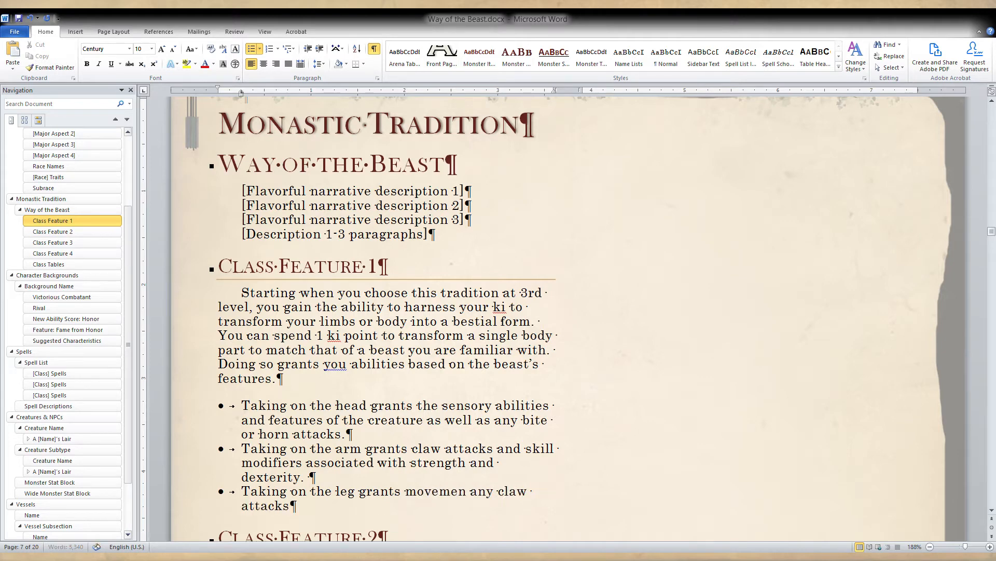
pyautogui.write('peed')
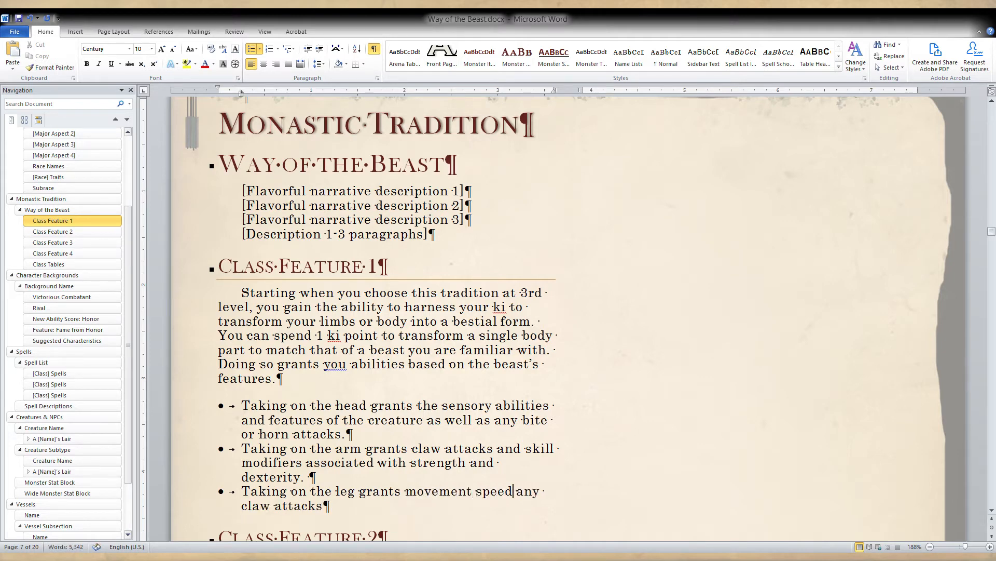
pyautogui.write(',')
pyautogui.press('BackSpace')
pyautogui.press('BackSpace')
pyautogui.press('BackSpace')
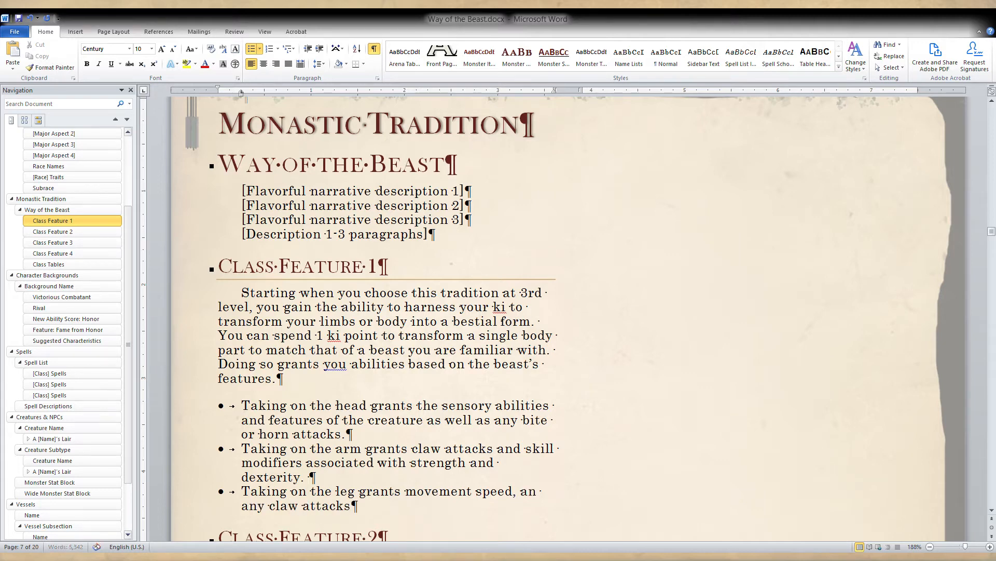
pyautogui.press('BackSpace')
pyautogui.write('s, an')
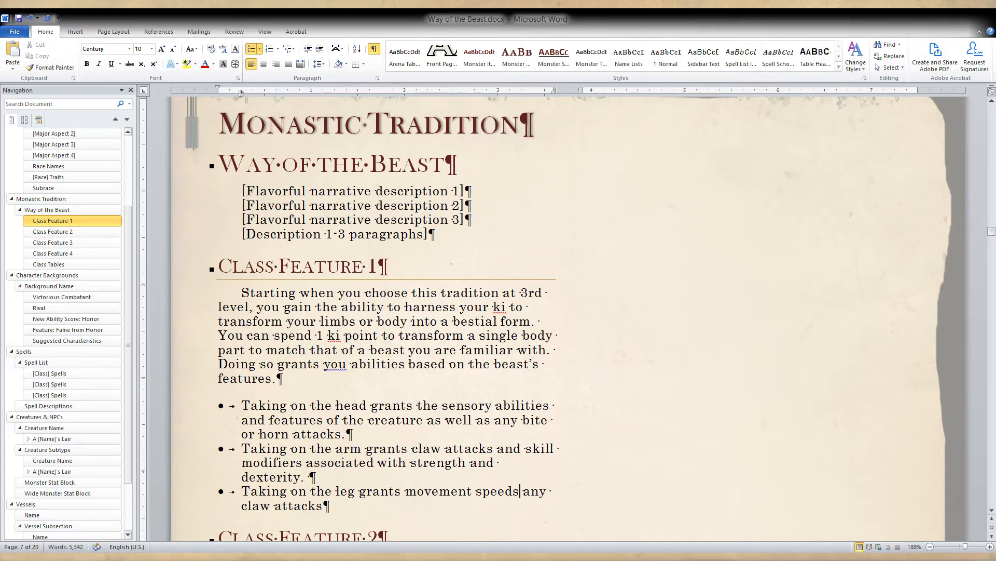
pyautogui.write('d')
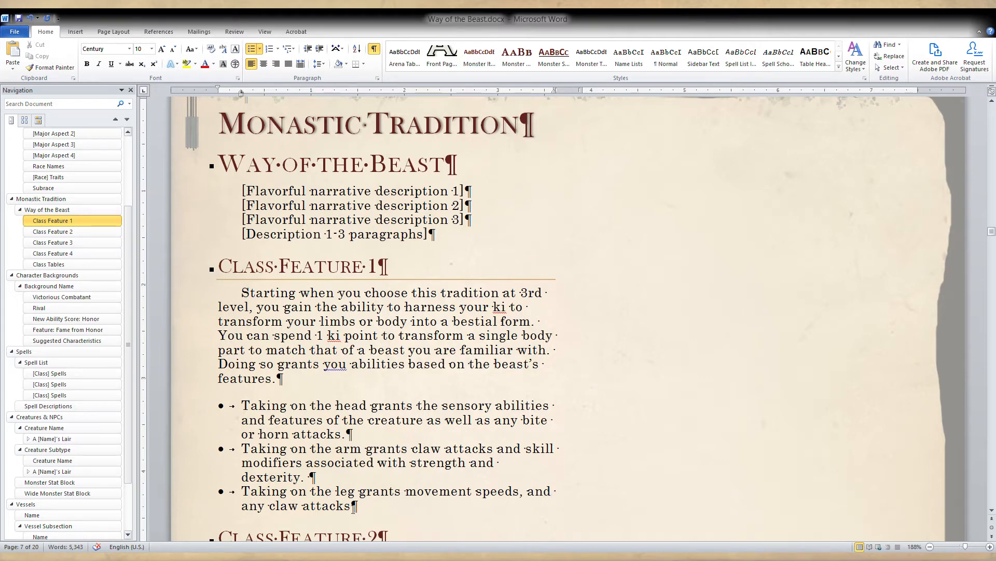
# Replace "claw" with "the beast's" in the second bullet so it reads "grants the beast's attacks".
pyautogui.moveTo(354, 506); pyautogui.dragTo(241, 510)
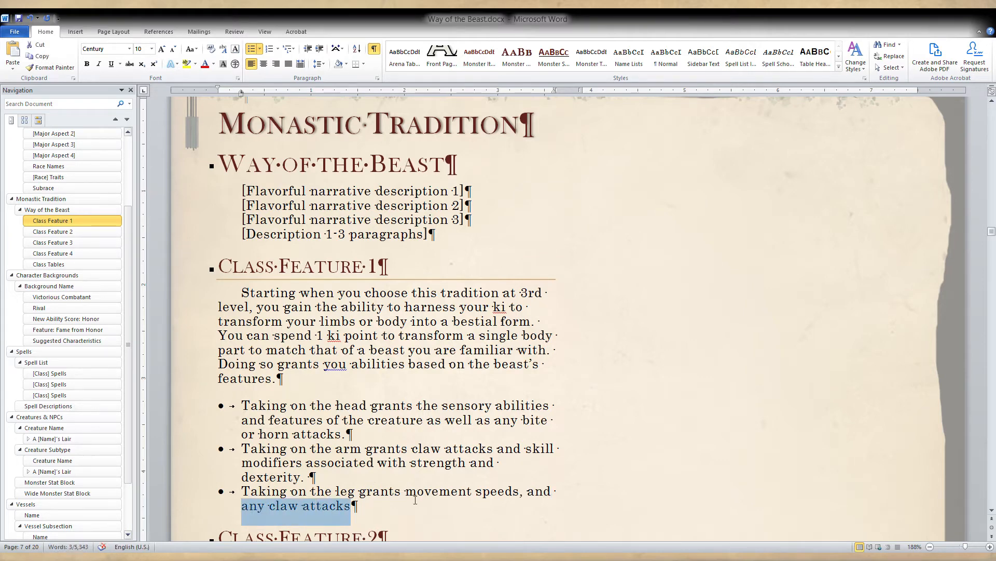
pyautogui.click(439, 449)
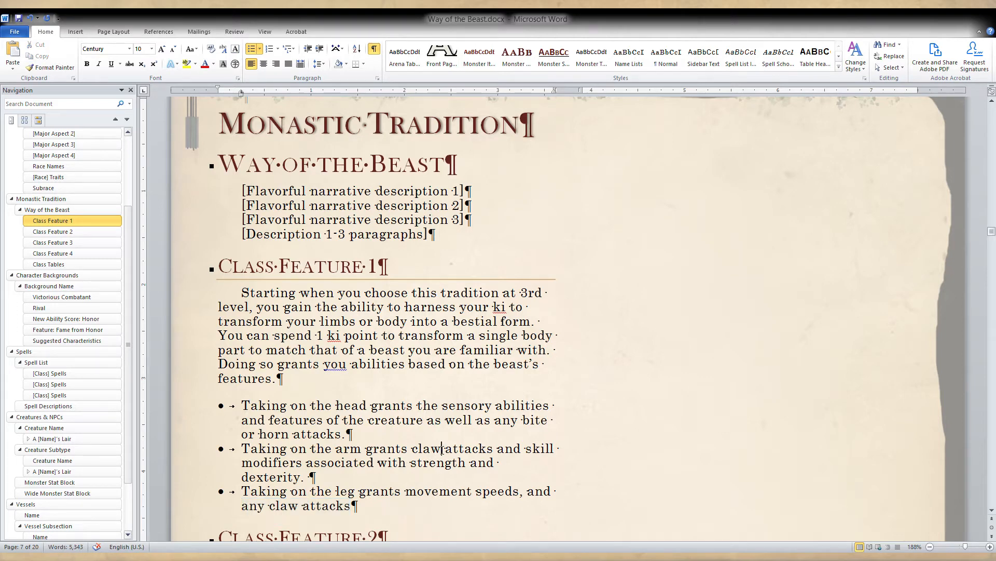
pyautogui.doubleClick(442, 448)
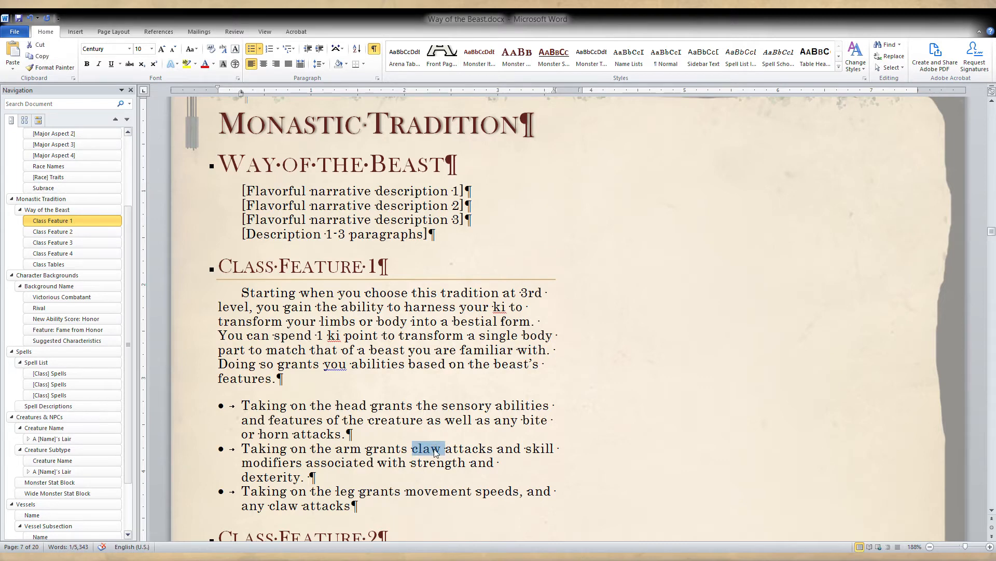
pyautogui.write('access to')
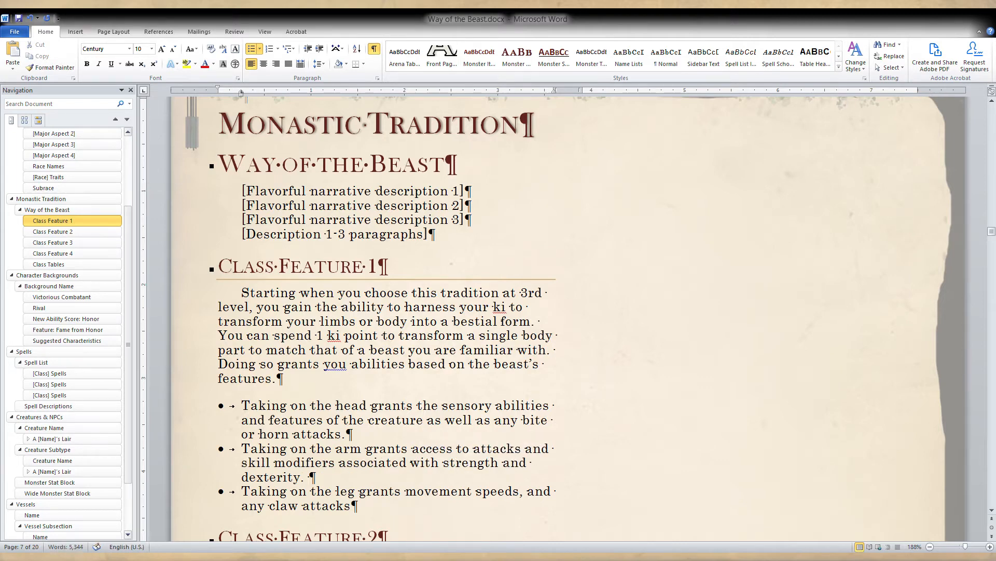
pyautogui.press('Left')
pyautogui.press('BackSpace')
pyautogui.press('BackSpace')
pyautogui.press('BackSpace')
pyautogui.press('BackSpace')
pyautogui.press('BackSpace')
pyautogui.press('BackSpace')
pyautogui.press('BackSpace')
pyautogui.press('BackSpace')
pyautogui.press('BackSpace')
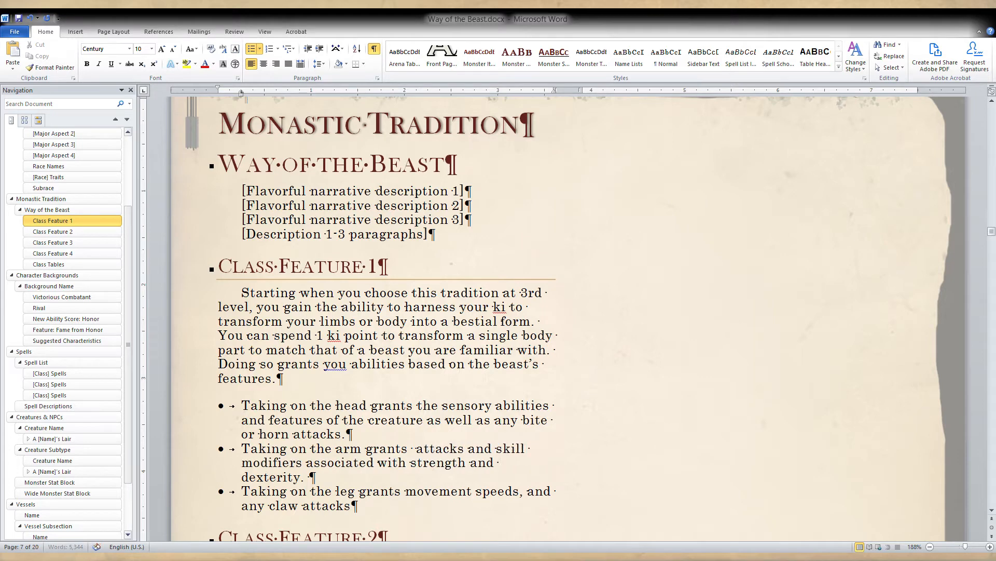
pyautogui.press('BackSpace')
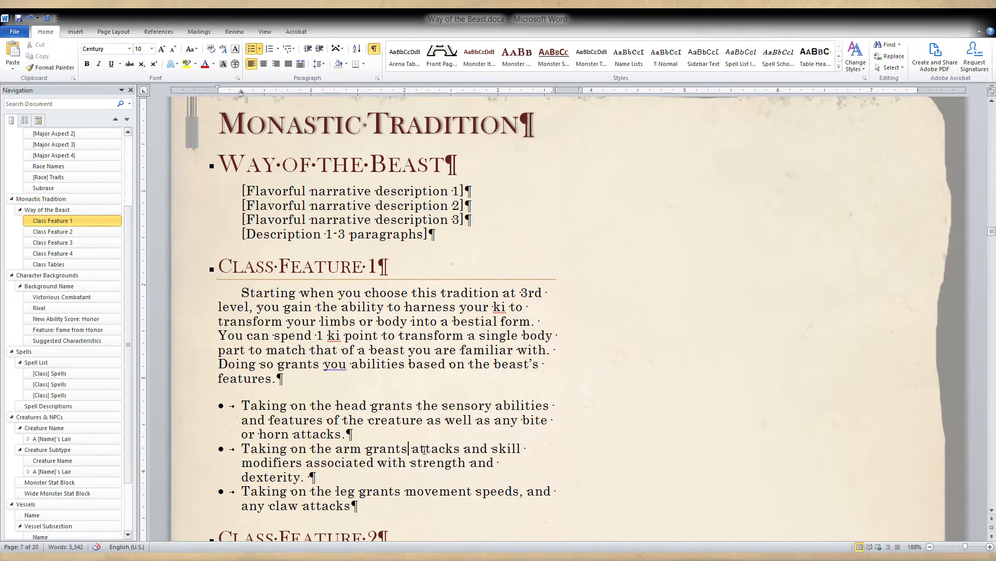
pyautogui.write("the beast's")
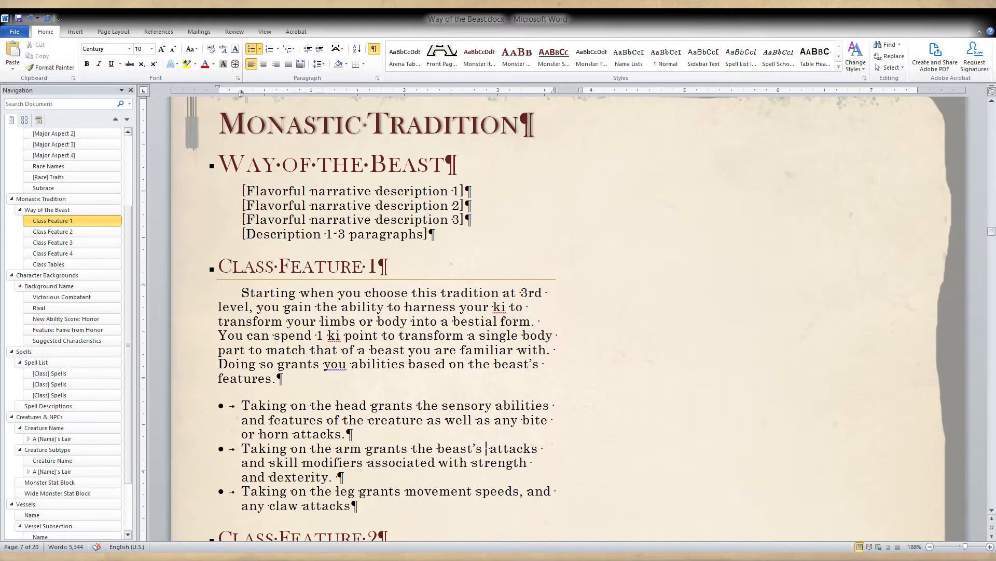
pyautogui.press('BackSpace')
# Add "beak" to the first bullet's attack list so it reads "bite, beak, or horn attacks".
pyautogui.click(552, 424)
pyautogui.write(', bea')
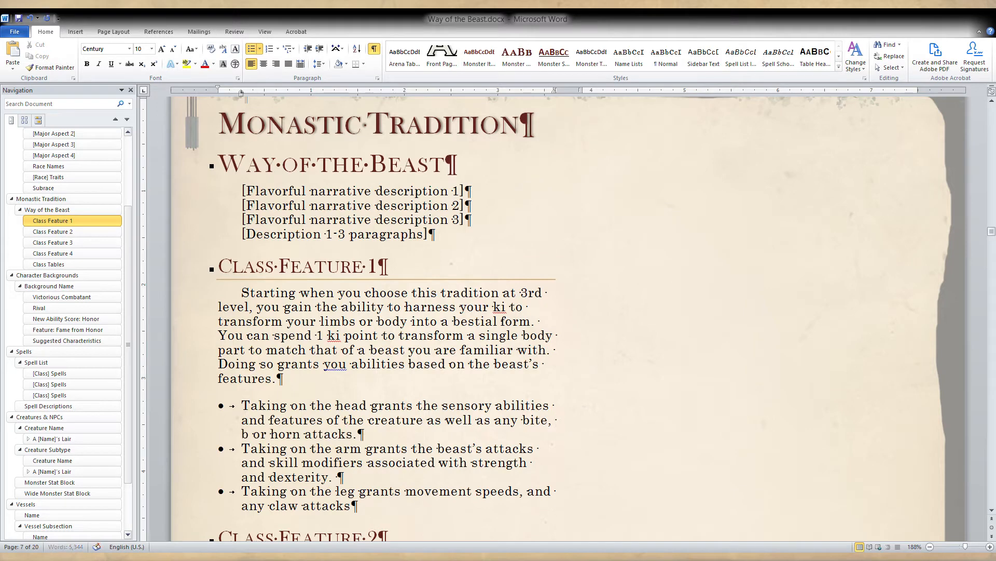
pyautogui.write('k')
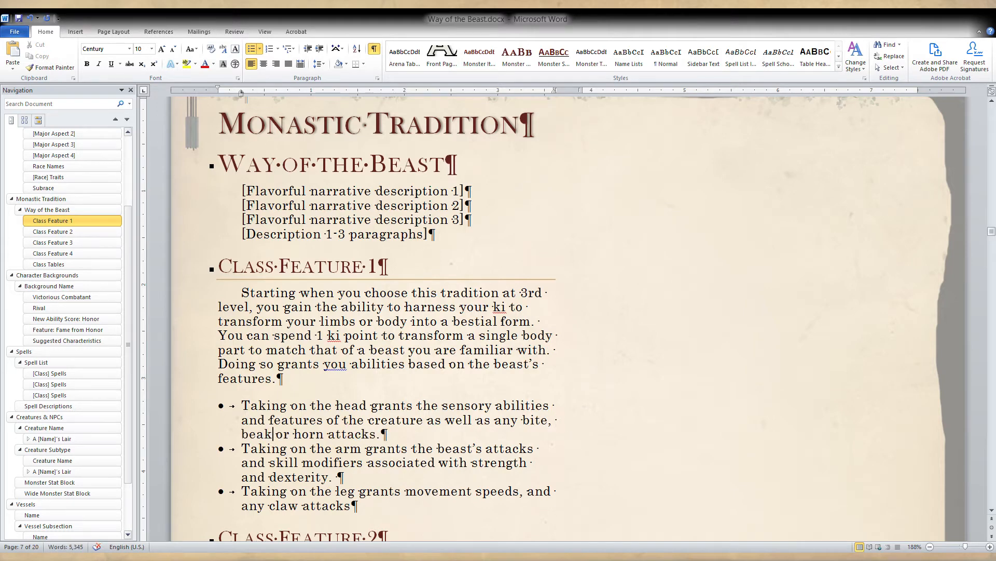
pyautogui.write(',')
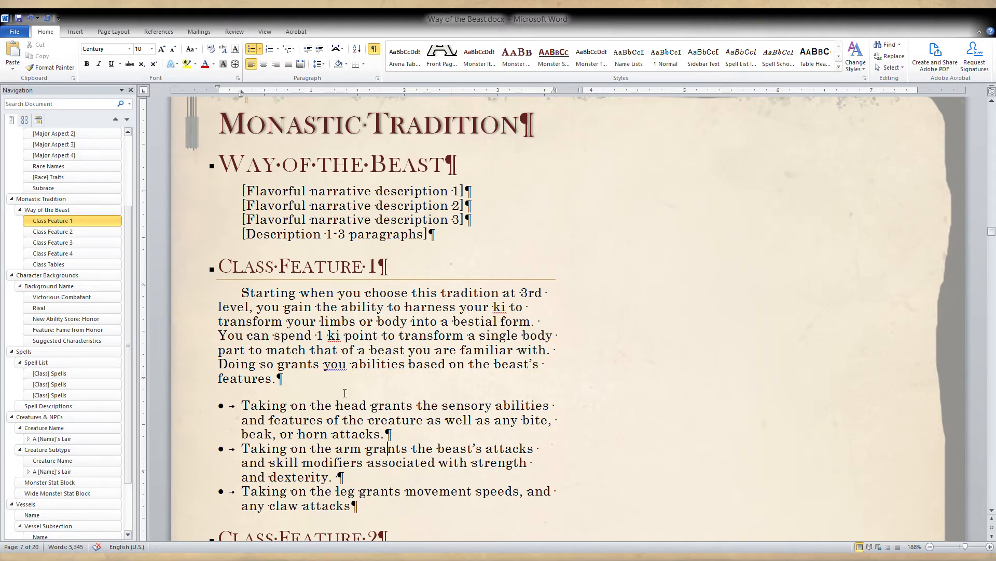
pyautogui.click(387, 434)
pyautogui.moveTo(243, 402); pyautogui.dragTo(265, 407)
pyautogui.click(386, 435)
pyautogui.click(266, 408)
pyautogui.tripleClick(365, 458)
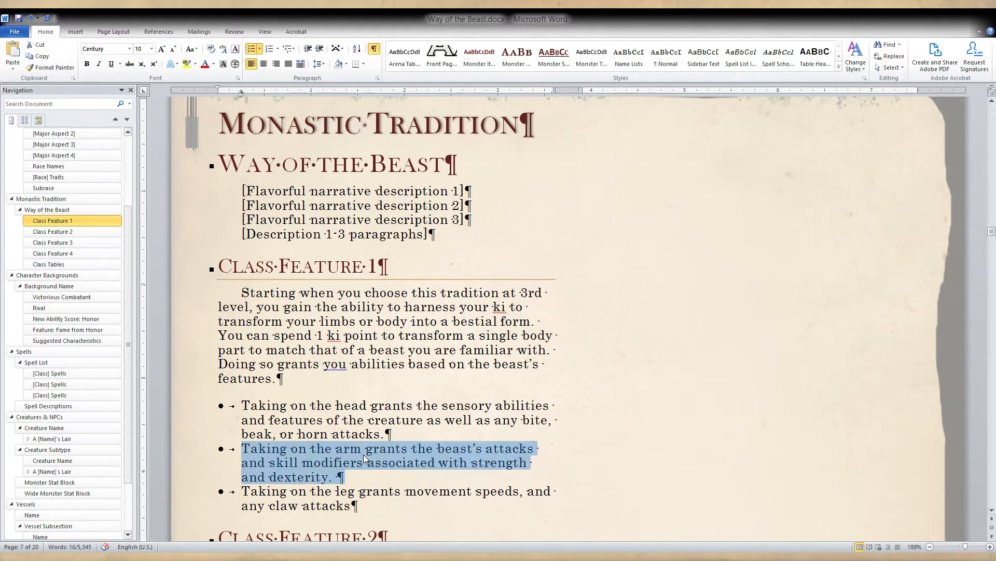
pyautogui.tripleClick(345, 491)
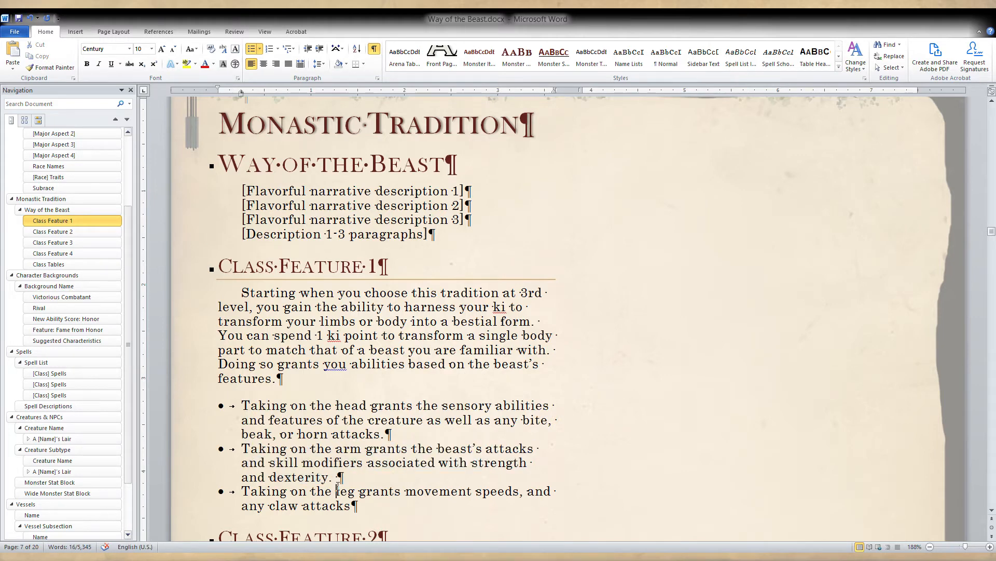
# Start a new unbulleted paragraph below the leg bullet with the text "Your beastial attacks are".
pyautogui.click(369, 505)
pyautogui.scroll(-1, 369, 503)
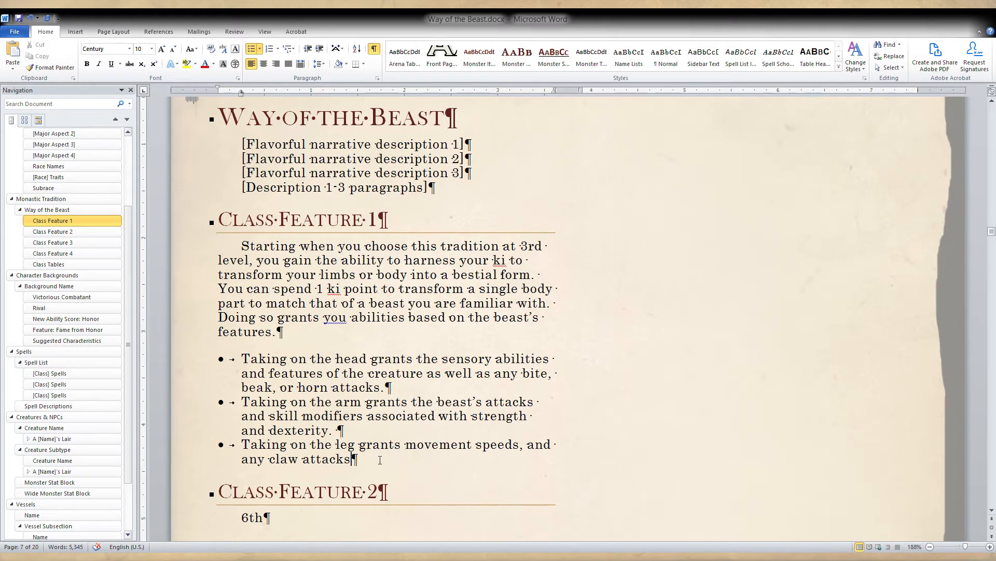
pyautogui.press('Return')
pyautogui.press('Return')
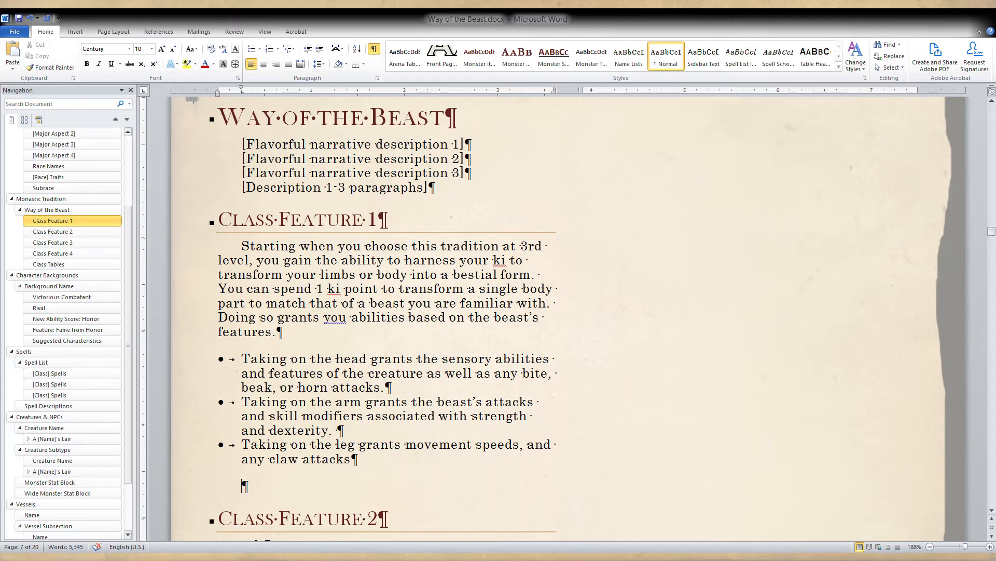
pyautogui.write('Your beastial')
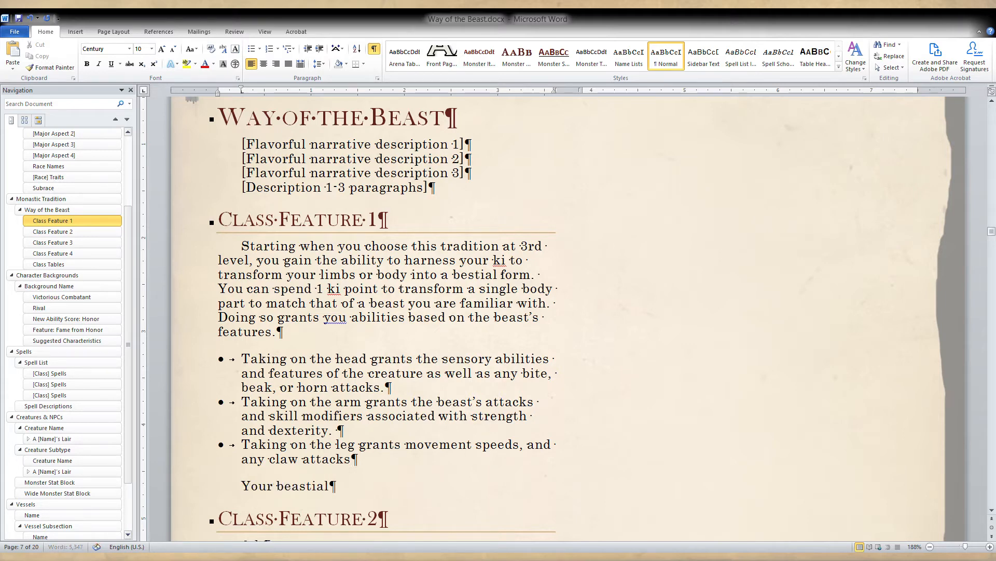
pyautogui.write(' attacks ')
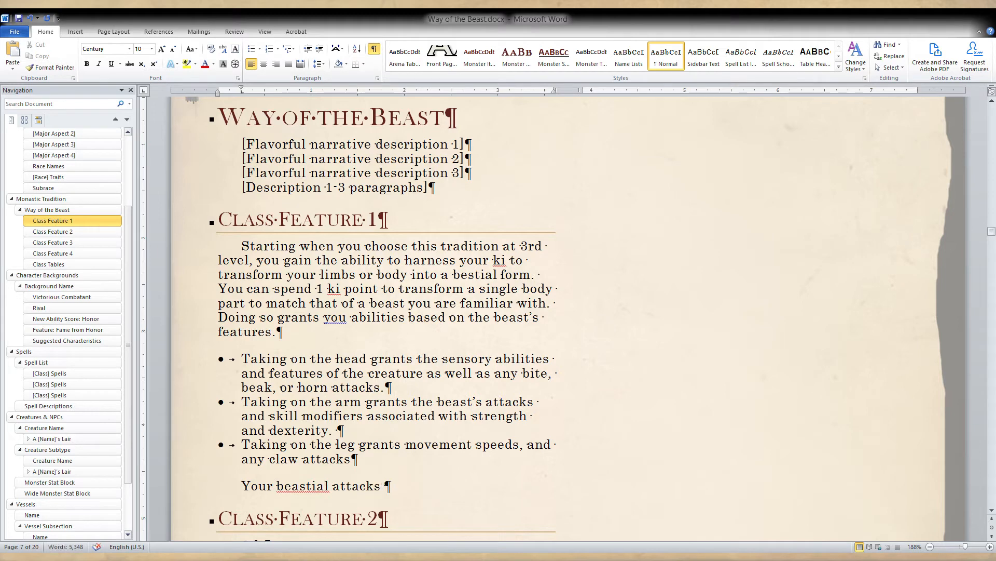
pyautogui.write('are')
# Correct "beastial" to "bestial" using the spelling suggestion and continue the sentence with "considered unarmed strikes".
pyautogui.rightClick(326, 488)
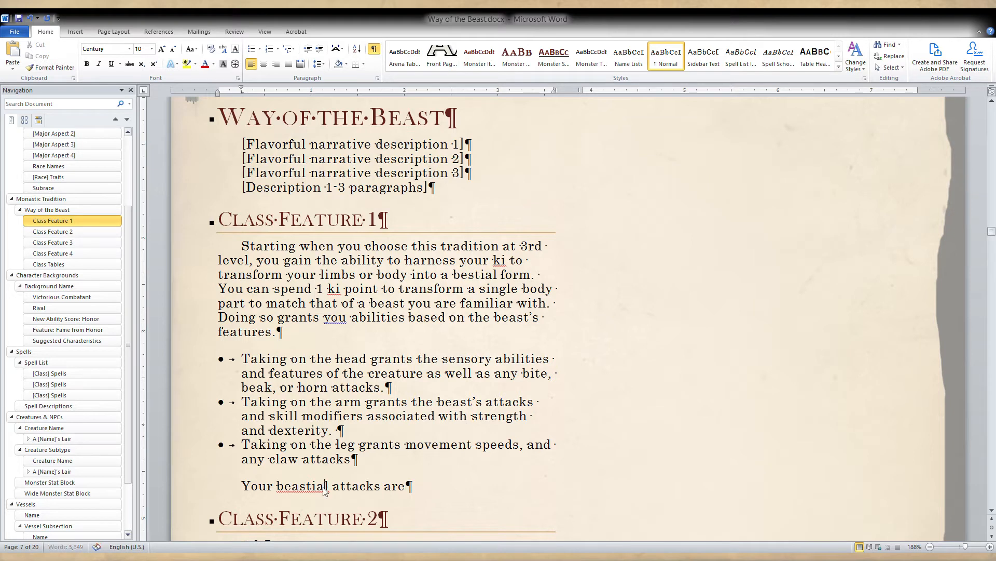
pyautogui.click(370, 324)
pyautogui.click(442, 490)
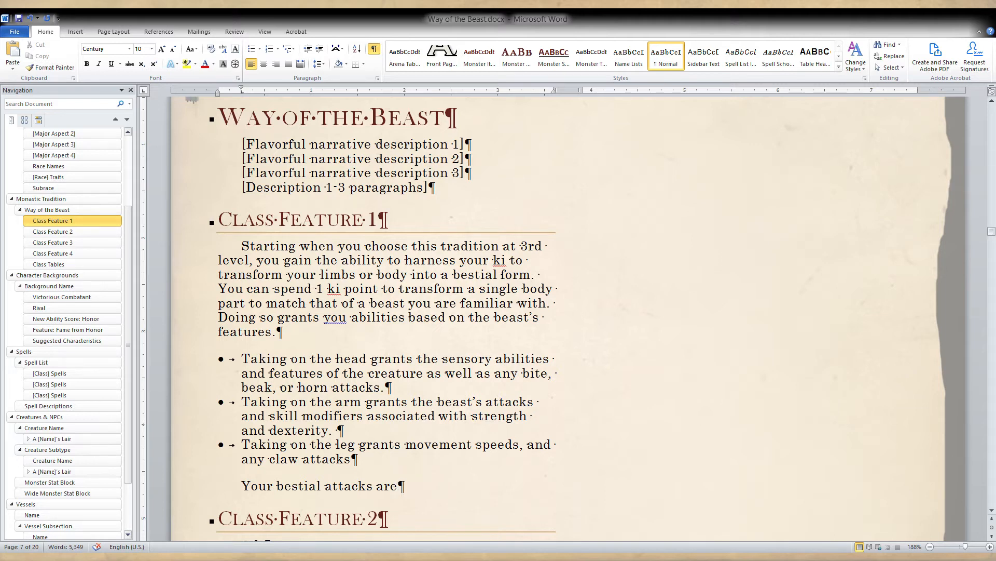
pyautogui.write('considered u')
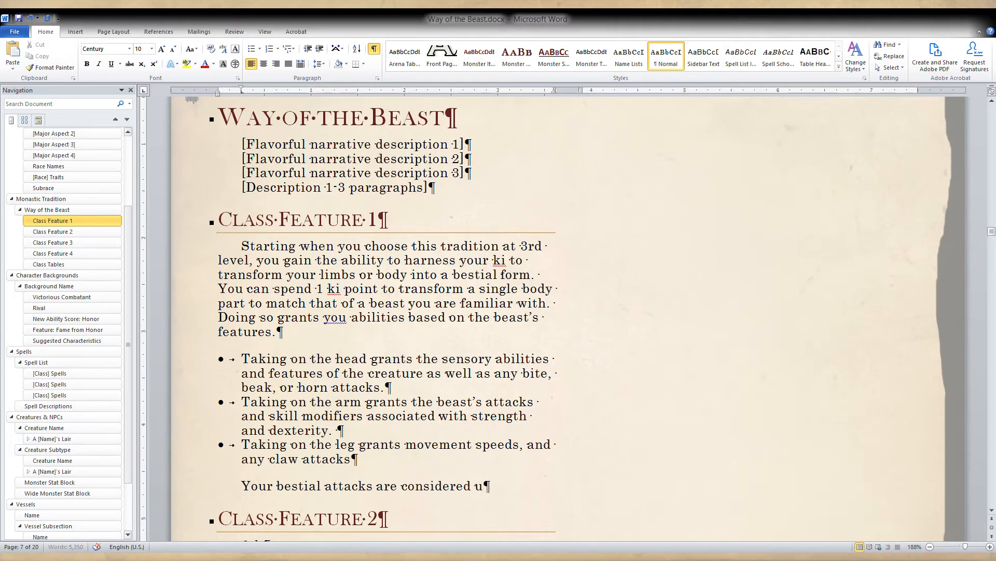
pyautogui.write('narmed strikes')
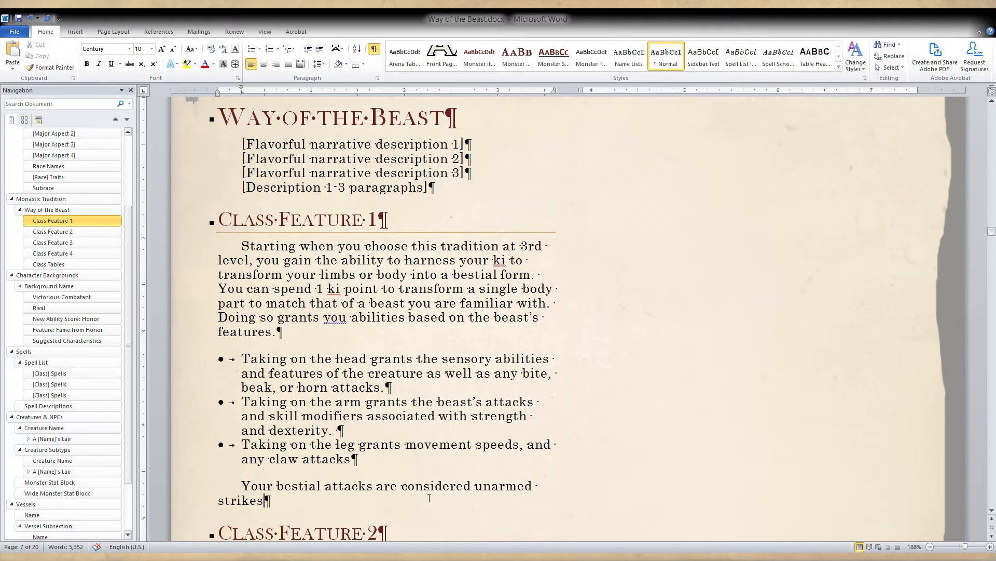
pyautogui.write('for the purp')
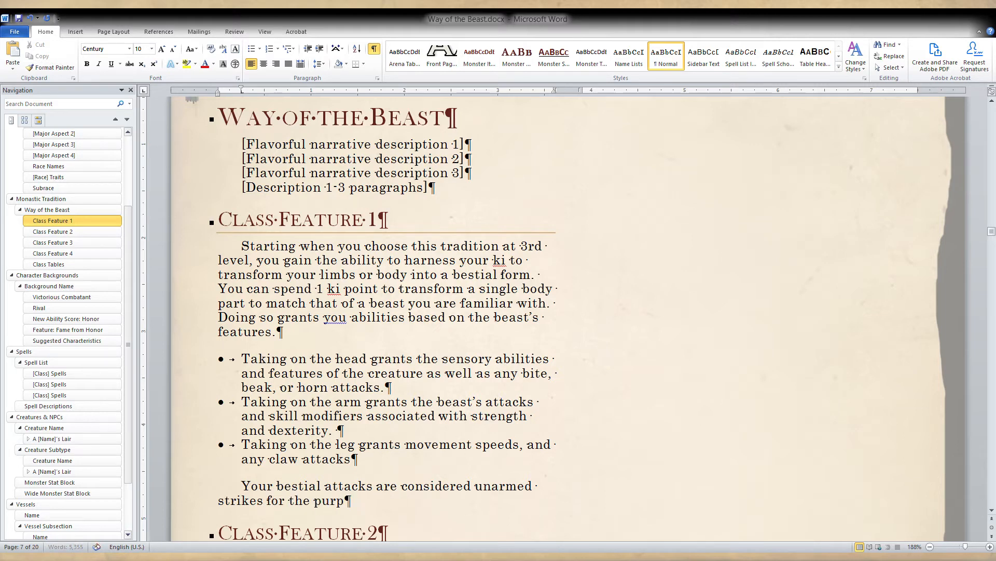
pyautogui.write('oses of your')
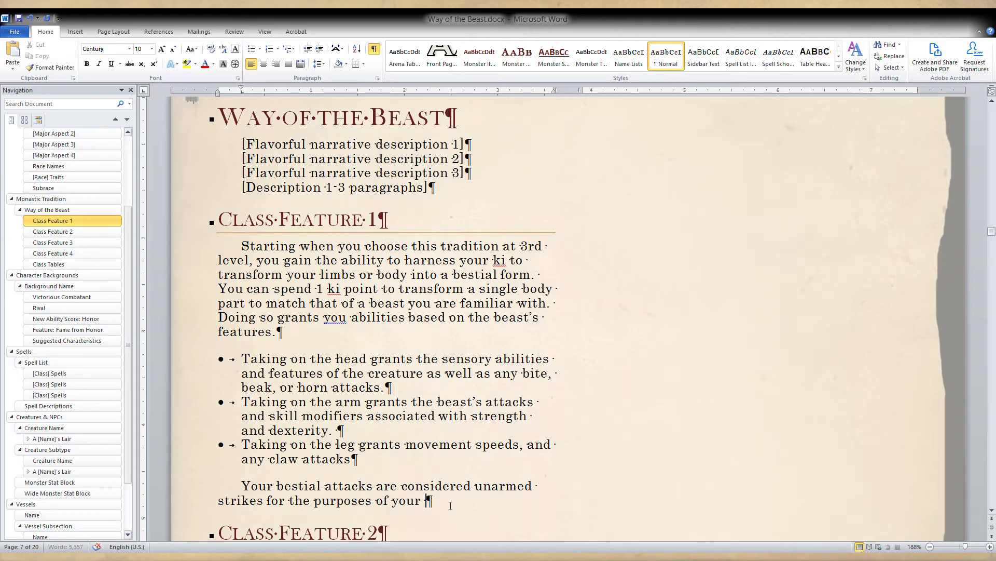
pyautogui.moveTo(450, 506); pyautogui.dragTo(279, 506)
pyautogui.press('BackSpace')
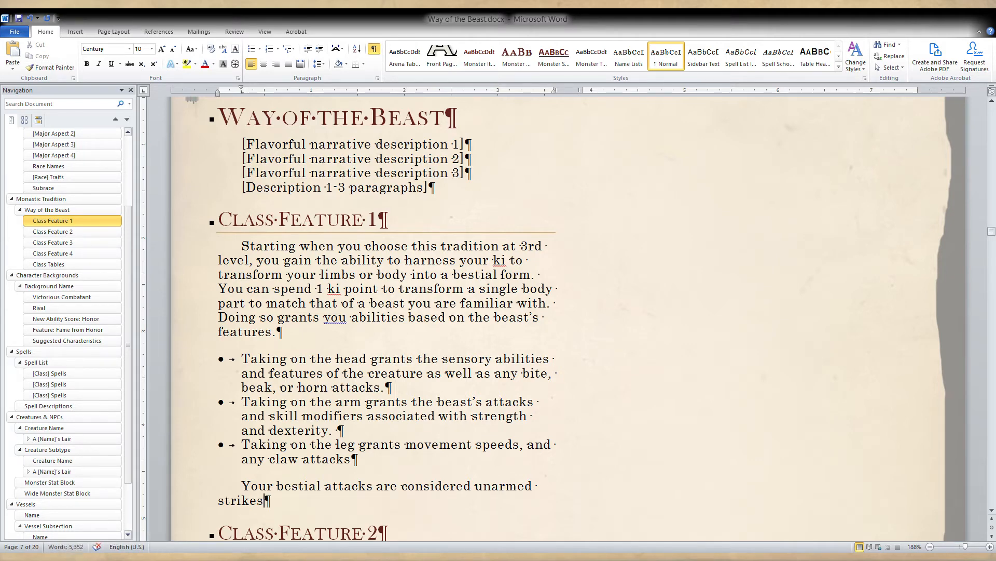
# End the sentence about bestial attacks with a period after "strikes".
pyautogui.write('.')
pyautogui.click(368, 416)
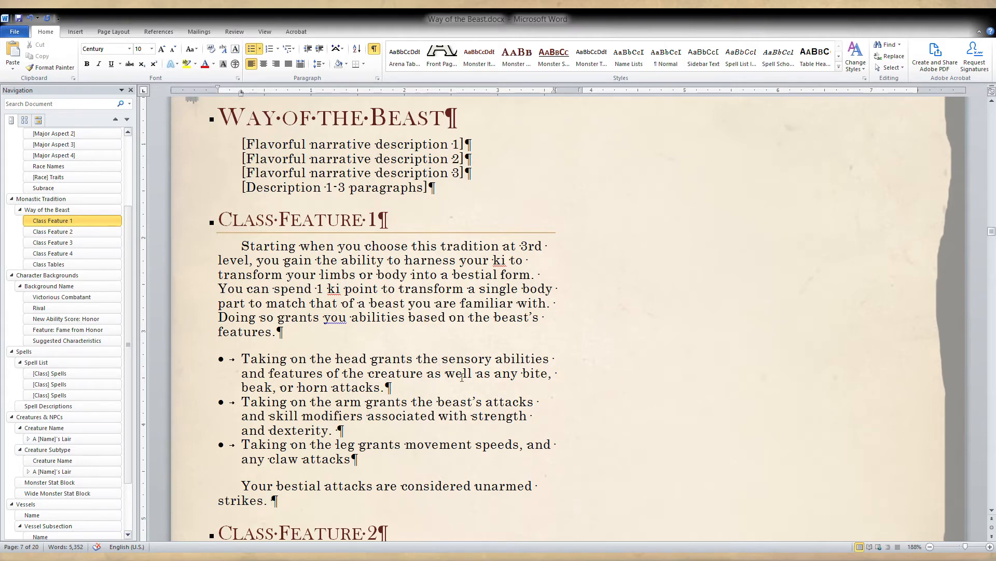
pyautogui.click(382, 389)
pyautogui.write('.')
# Highlight the words "sensory abilities" in the first bullet in gray and save the document.
pyautogui.doubleClick(521, 359)
pyautogui.click(503, 372)
pyautogui.doubleClick(531, 362)
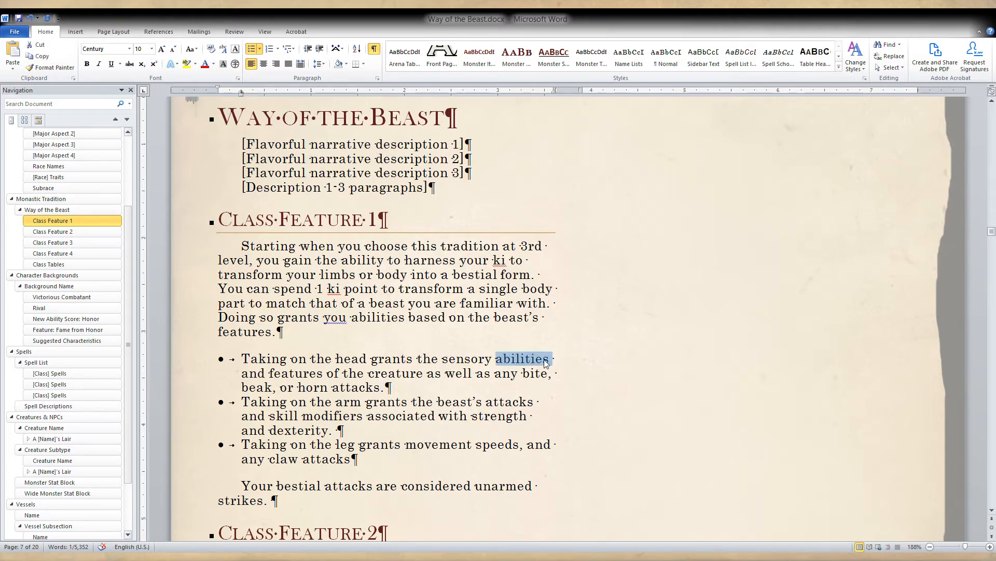
pyautogui.click(545, 362)
pyautogui.moveTo(443, 359); pyautogui.dragTo(541, 360)
pyautogui.click(541, 360)
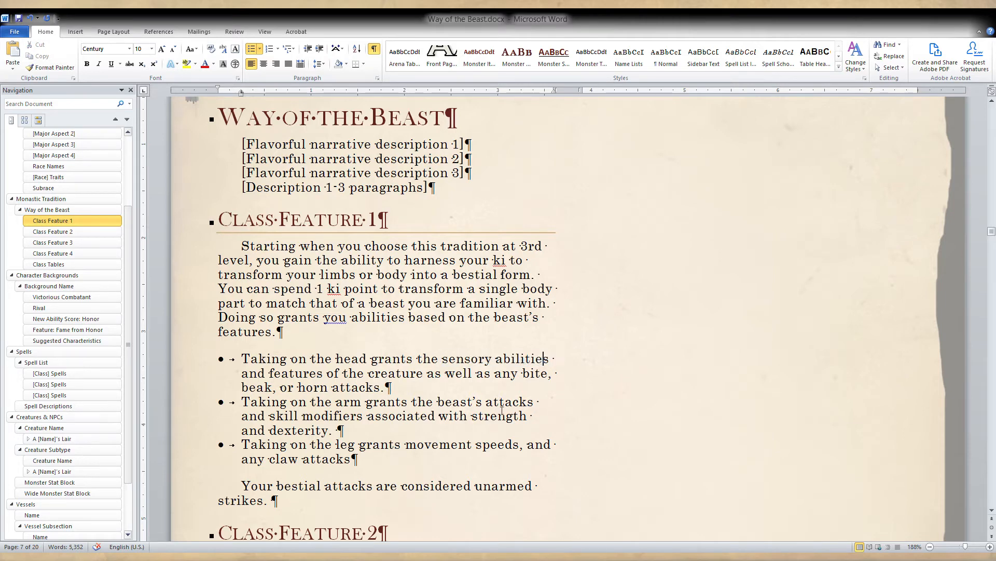
pyautogui.moveTo(443, 359); pyautogui.dragTo(535, 362)
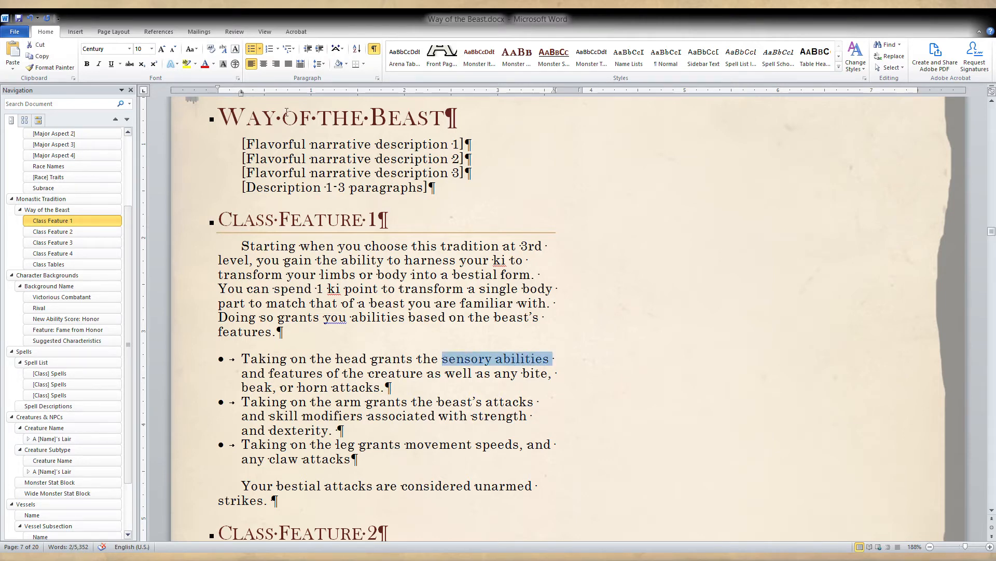
pyautogui.click(196, 67)
pyautogui.click(368, 317)
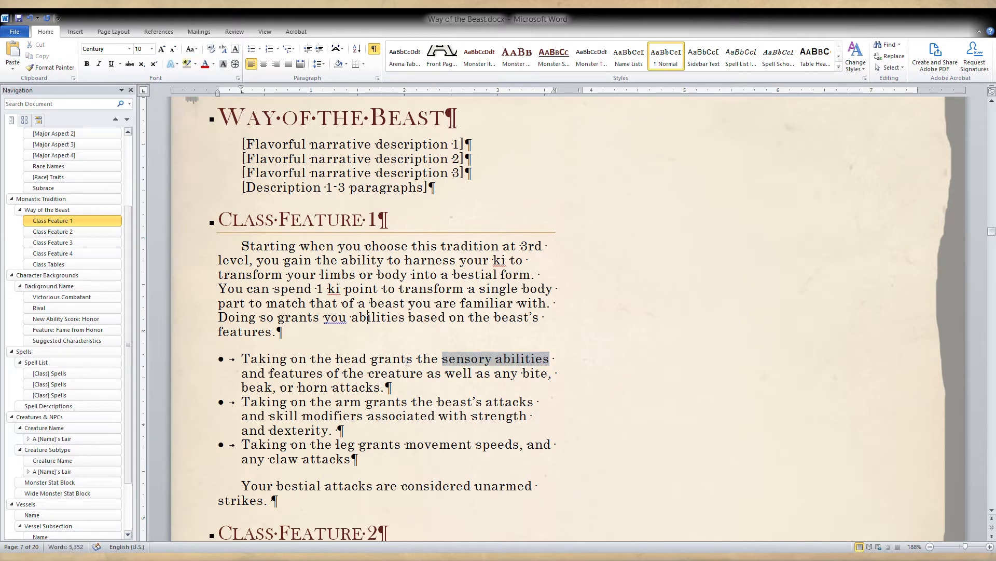
pyautogui.moveTo(442, 358); pyautogui.dragTo(550, 359)
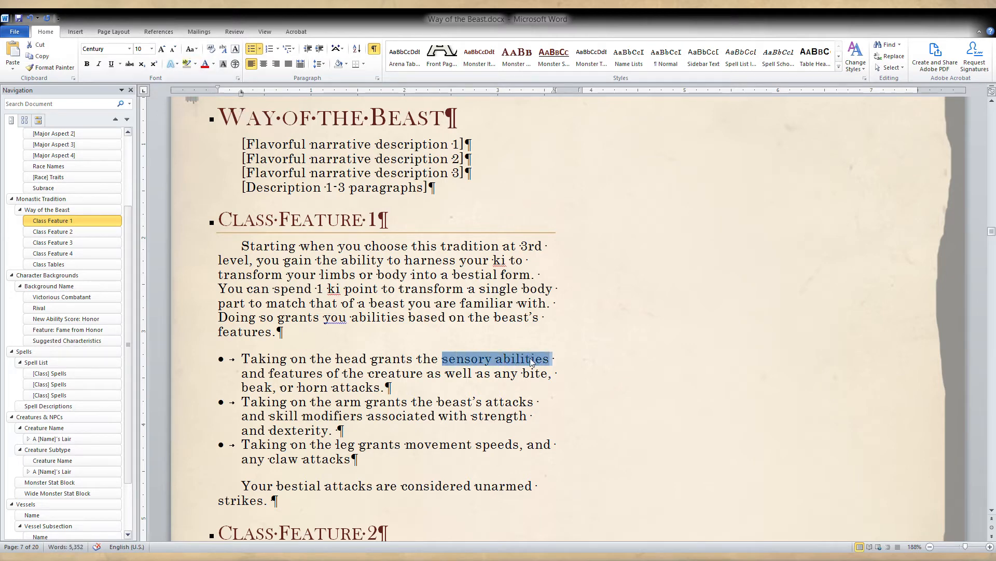
pyautogui.click(466, 391)
pyautogui.click(18, 18)
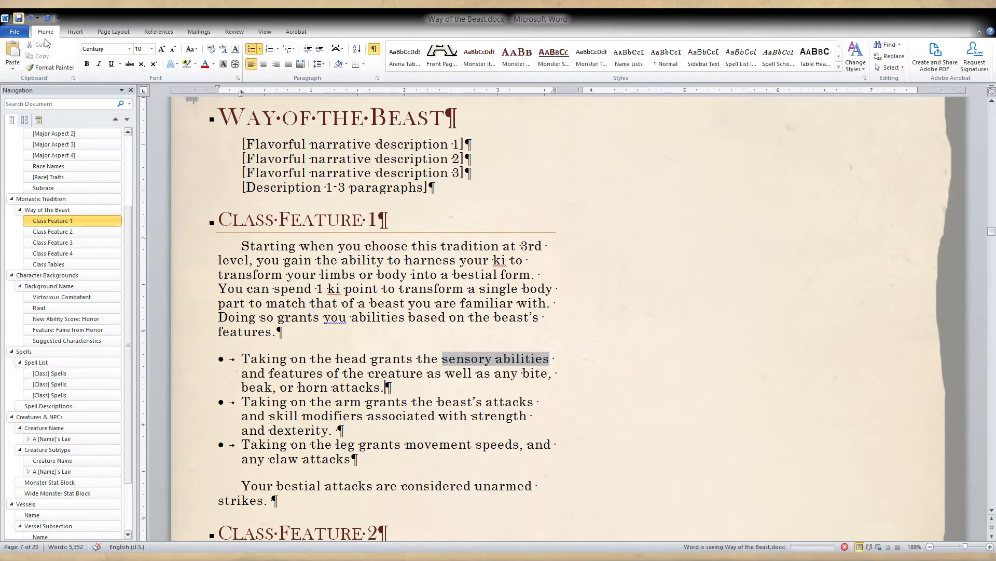
# Extend the second bullet after "dexterity" with "when using only your arms", keeping the closing period.
pyautogui.click(456, 359)
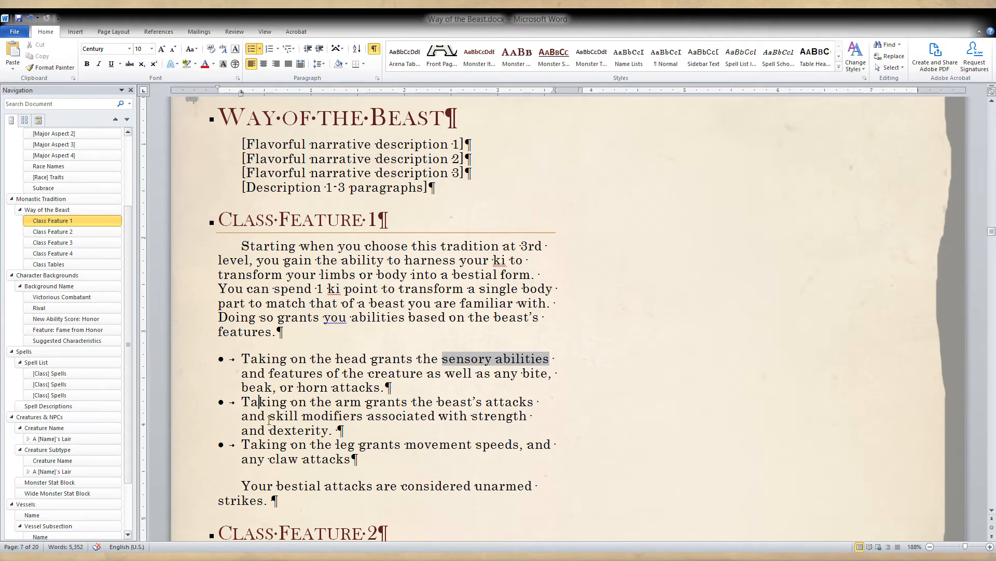
pyautogui.scroll(-1, 369, 431)
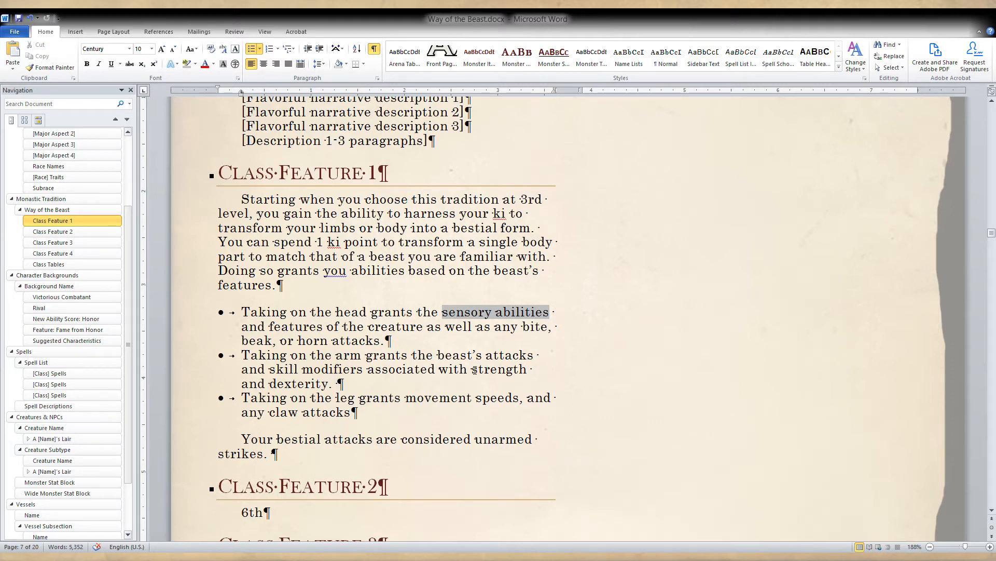
pyautogui.moveTo(472, 369); pyautogui.dragTo(274, 378)
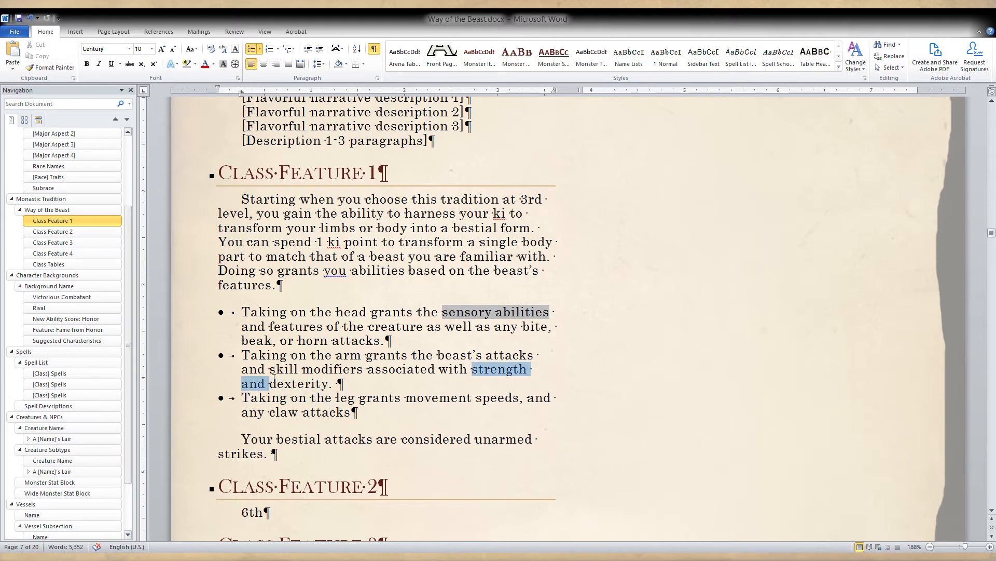
pyautogui.click(391, 380)
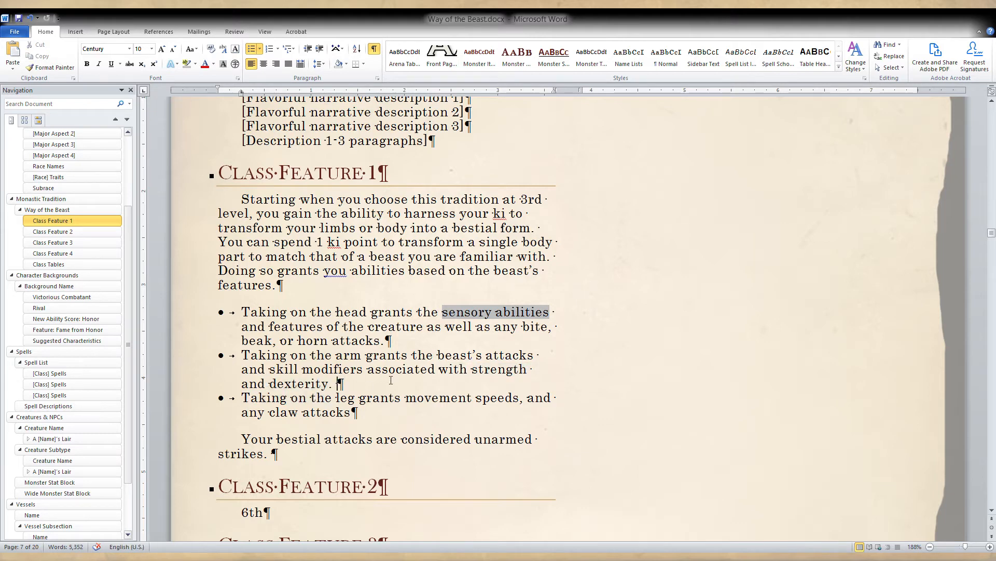
pyautogui.doubleClick(498, 369)
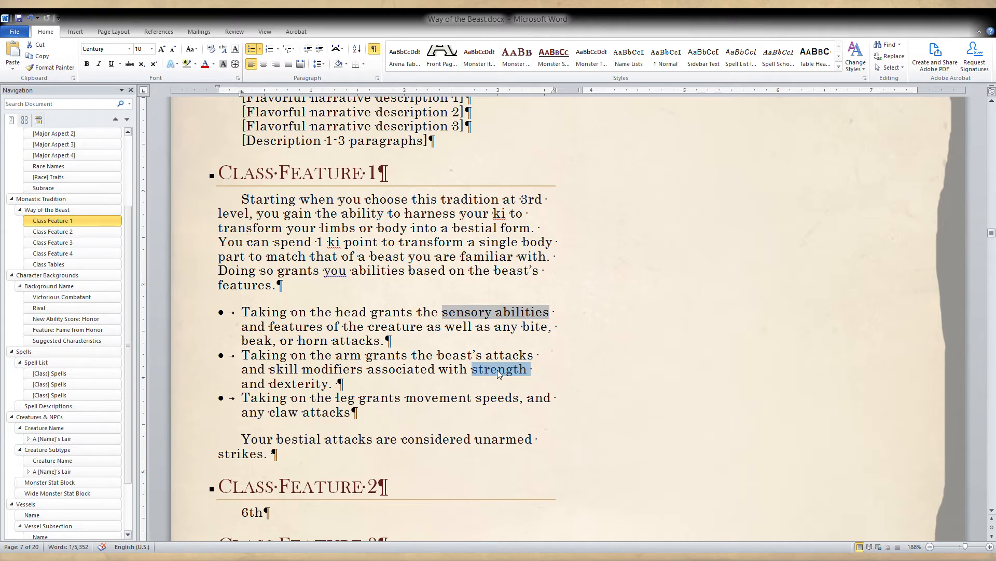
pyautogui.click(330, 385)
pyautogui.write('when u')
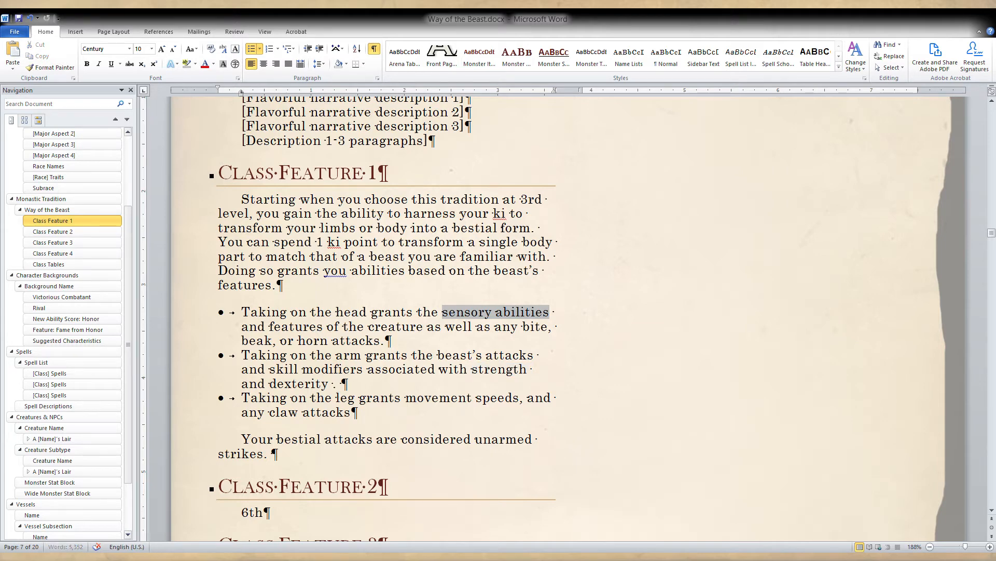
pyautogui.write('sing yo')
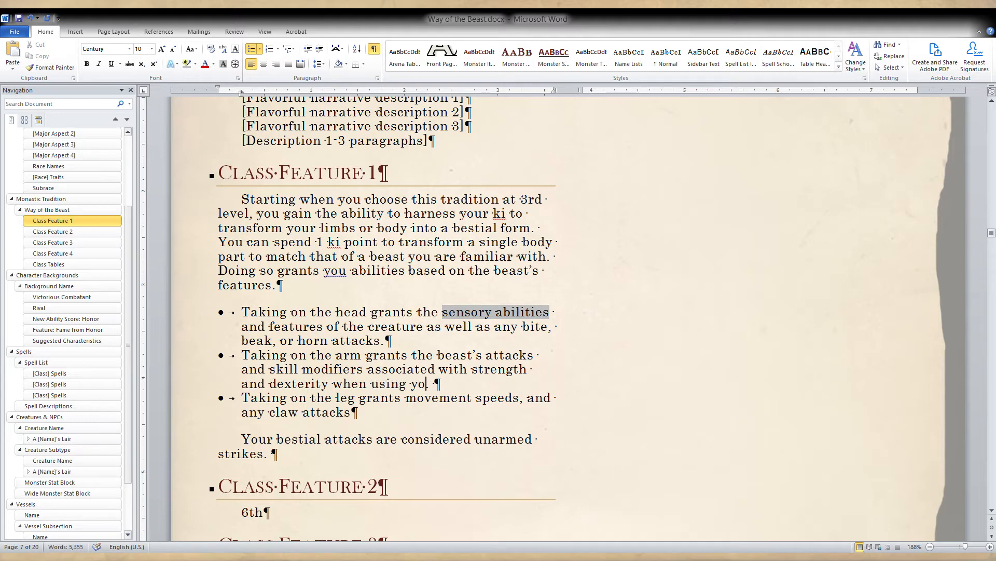
pyautogui.press('BackSpace')
pyautogui.press('BackSpace')
pyautogui.write('only your arms.')
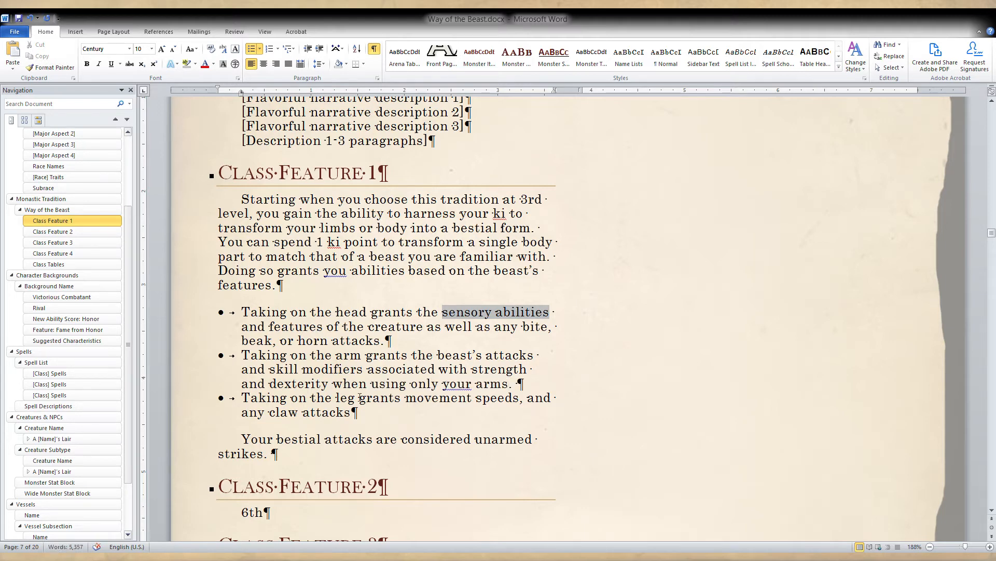
# Turn the "6th" placeholder under Class Feature 2 into the sentence opening "At 6th level, you gain the ability to grow".
pyautogui.click(385, 410)
pyautogui.scroll(-3, 373, 406)
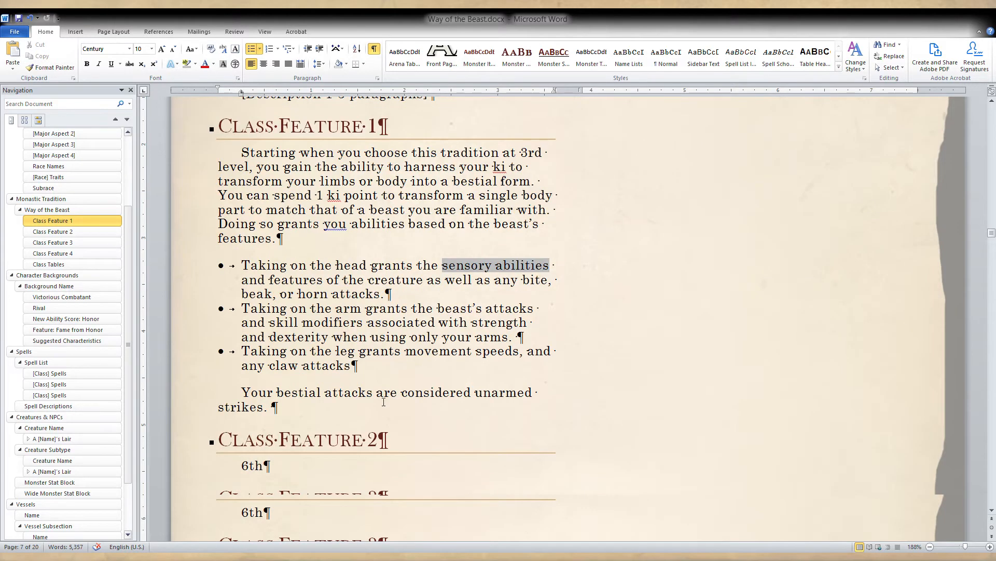
pyautogui.click(296, 376)
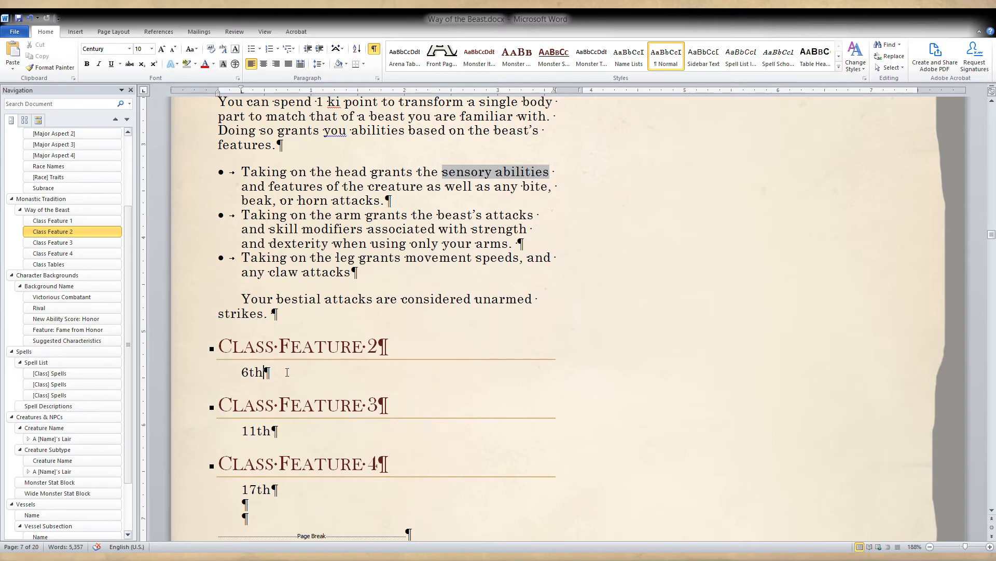
pyautogui.scroll(1, 287, 373)
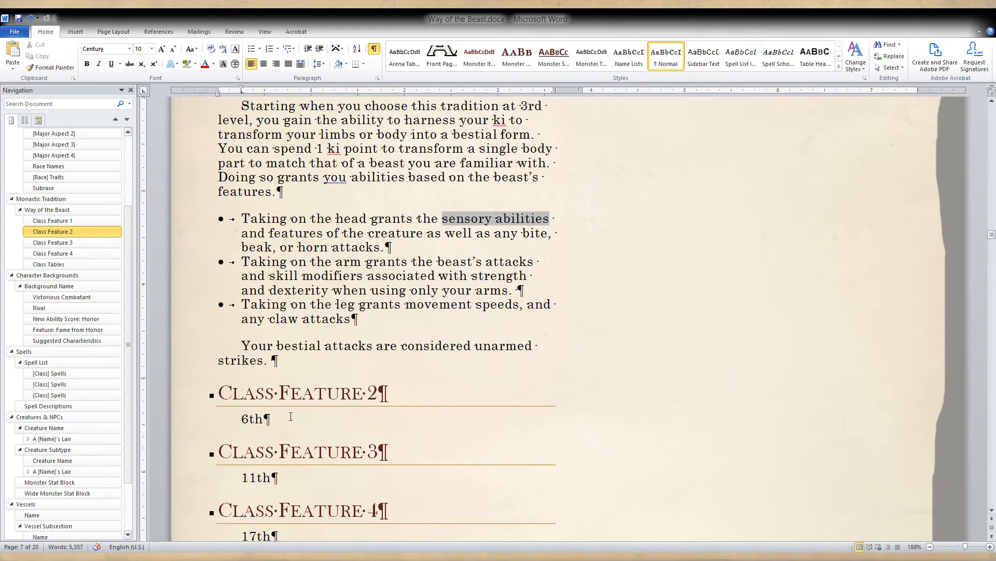
pyautogui.write('At')
pyautogui.press('End')
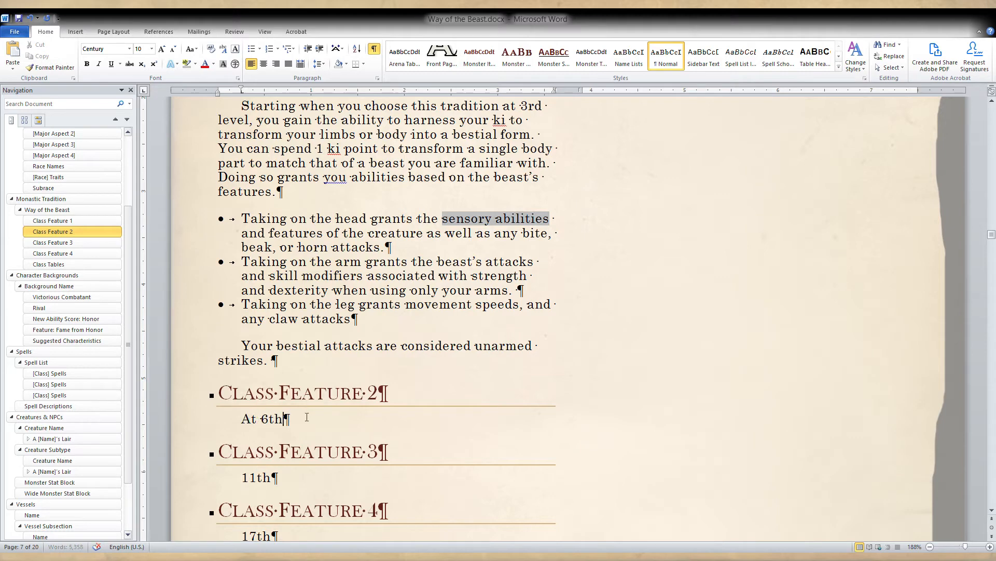
pyautogui.write('level, ')
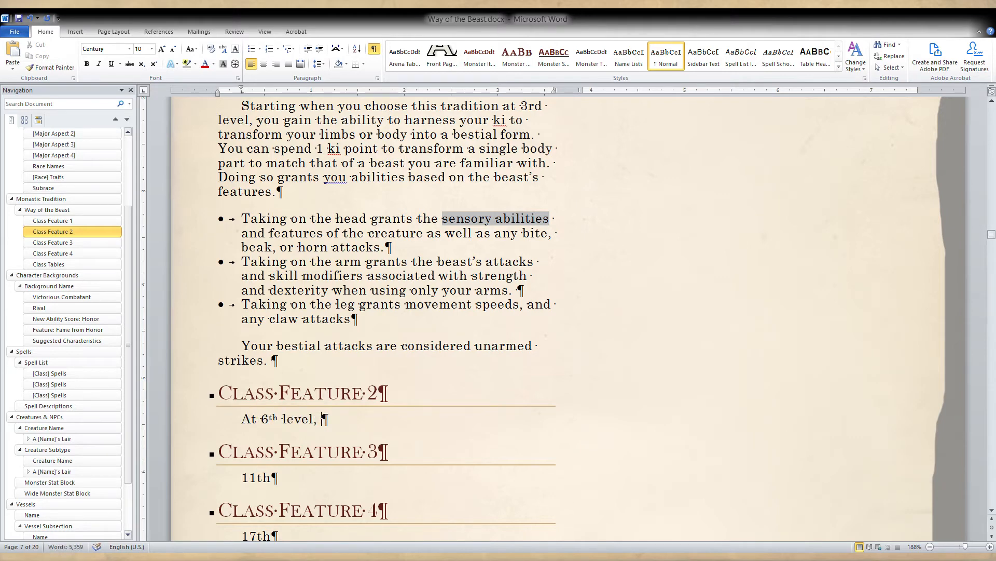
pyautogui.write('you gain the a')
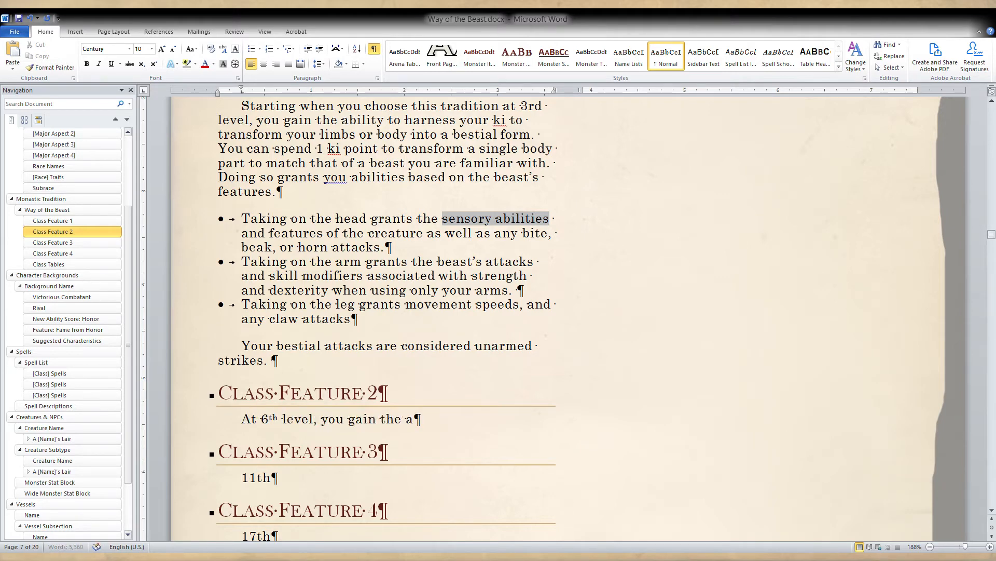
pyautogui.write('bility to gro')
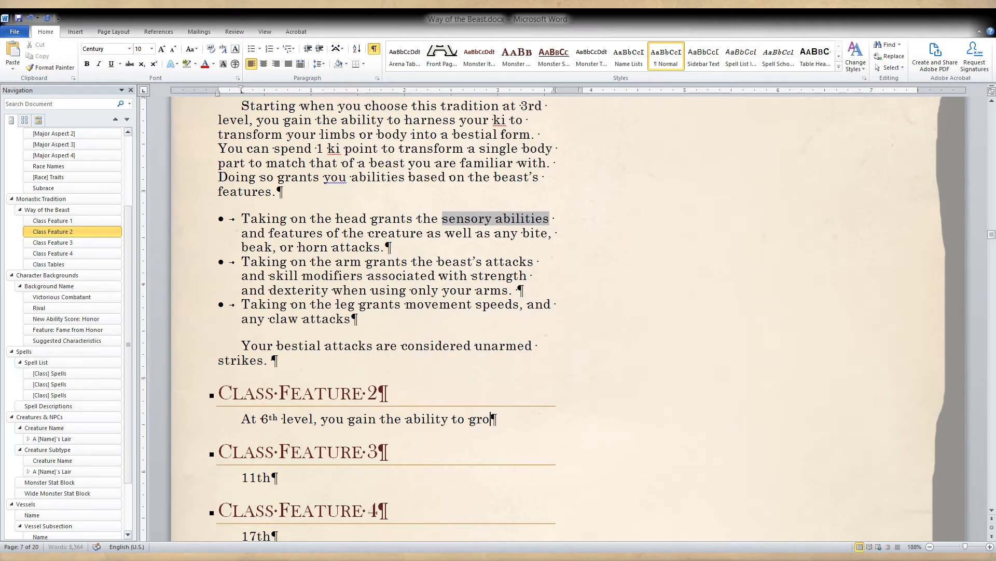
pyautogui.write('w additiona')
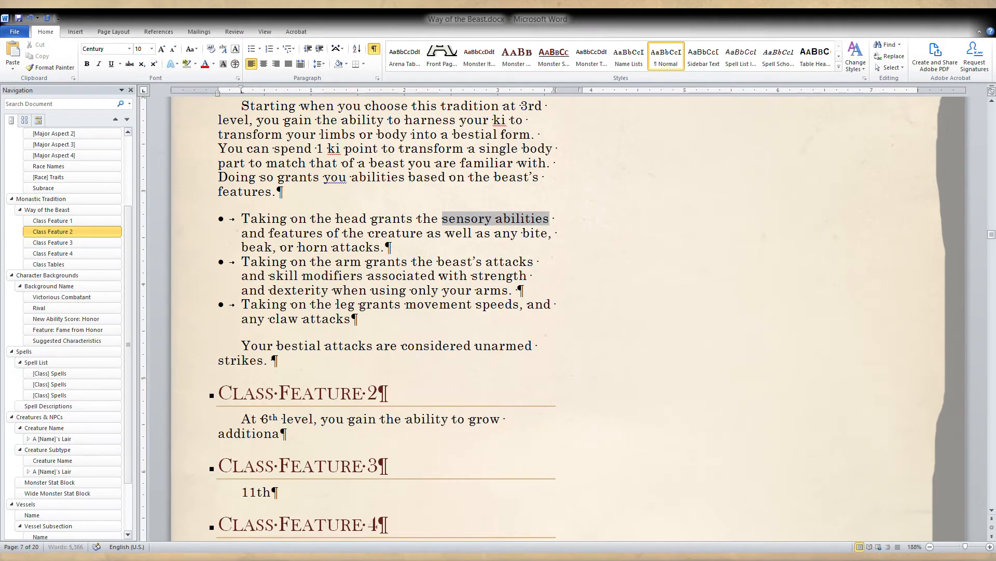
pyautogui.write('l body part')
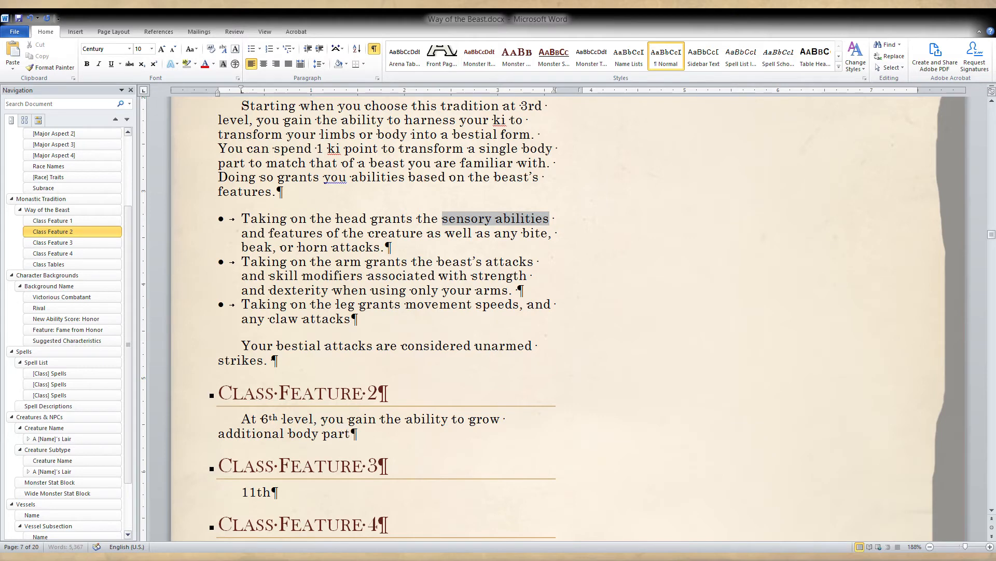
pyautogui.write('s to better matc')
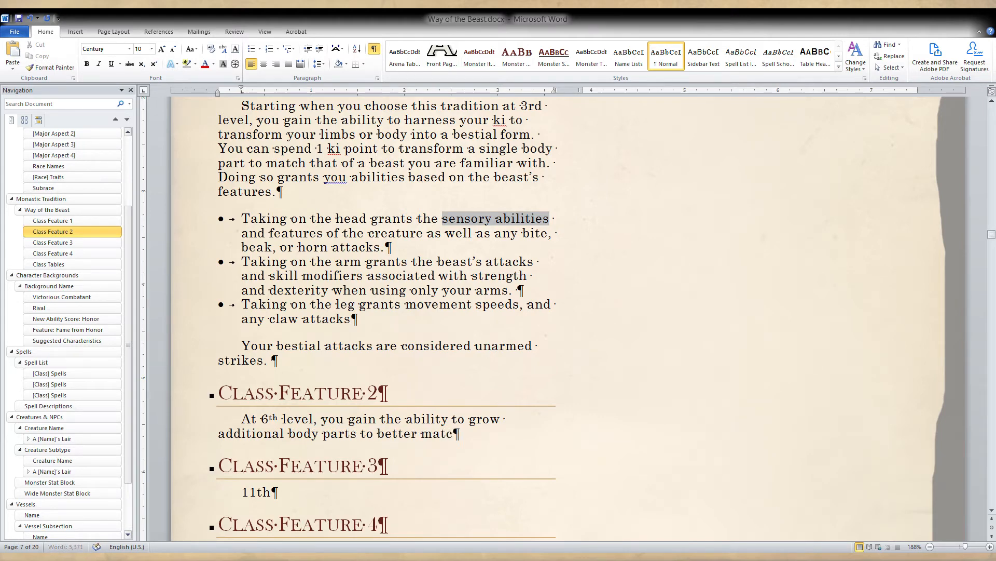
pyautogui.write('h that of the beast wh')
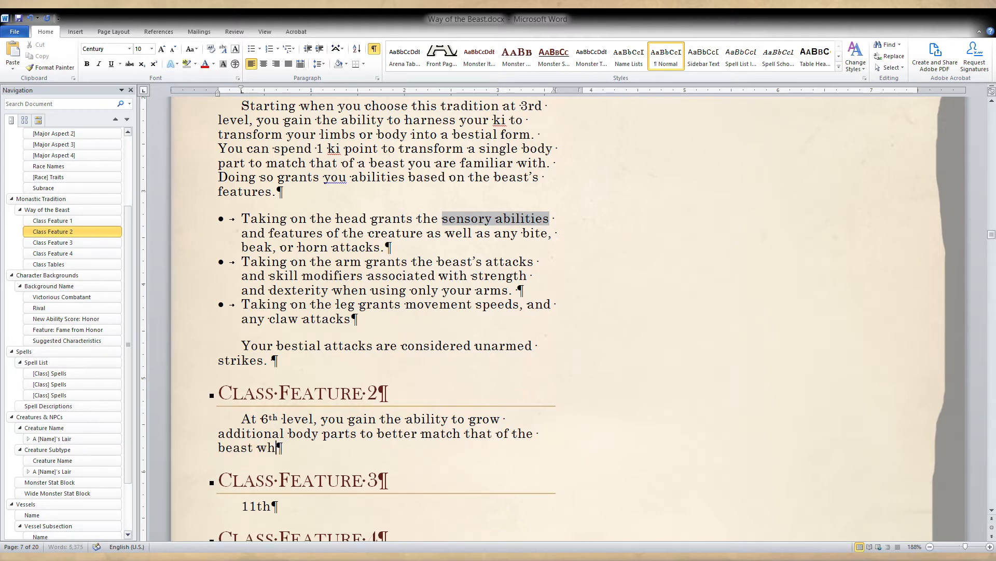
pyautogui.write("o's form you are taking.")
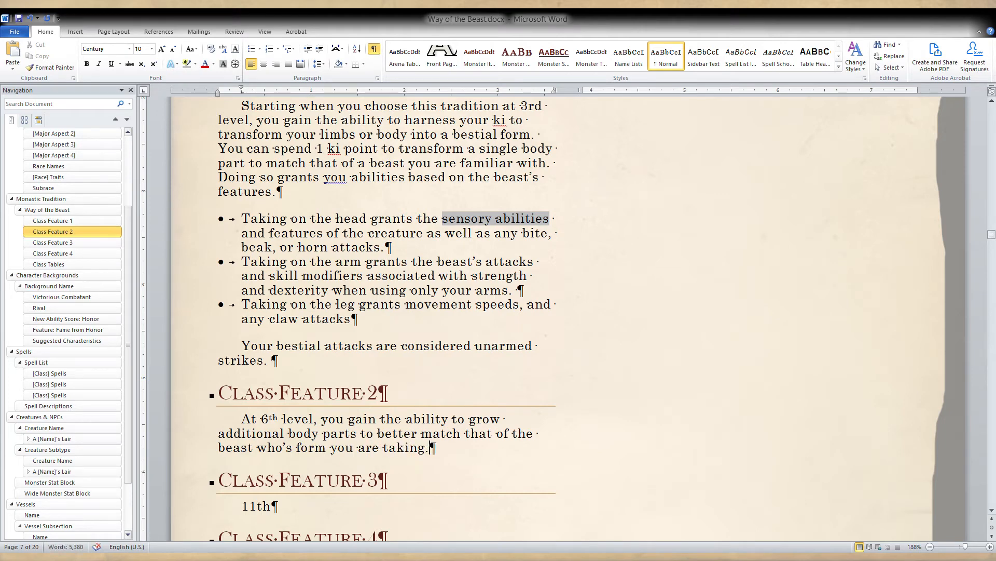
# Remove the superscript formatting from the "th" in "6th" in the Class Feature 2 description.
pyautogui.click(277, 418)
pyautogui.click(154, 63)
pyautogui.click(304, 232)
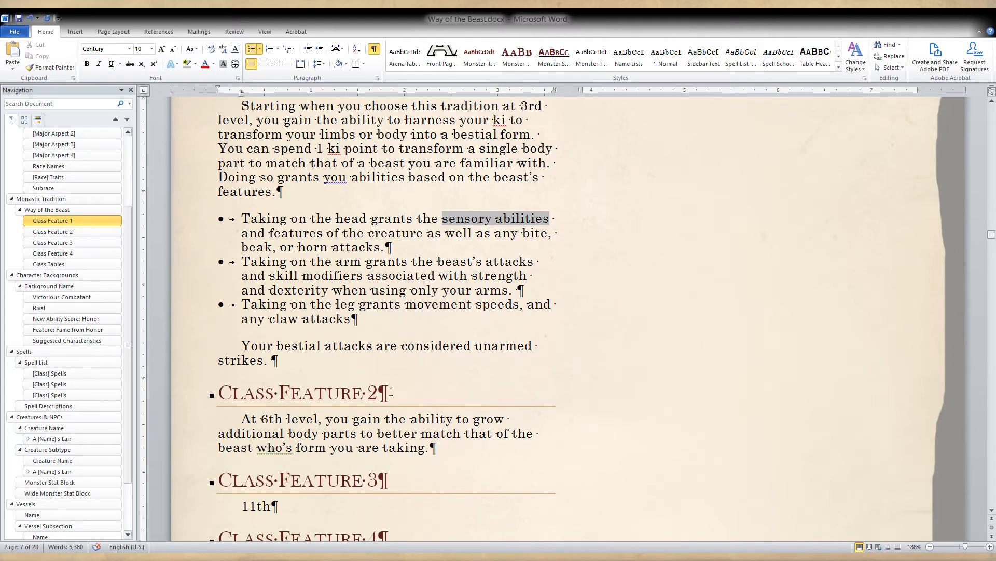
# Reread the Class Feature 2 sentence, especially its closing clause, and compare it with the Class Feature 1 description and bullets.
pyautogui.click(355, 447)
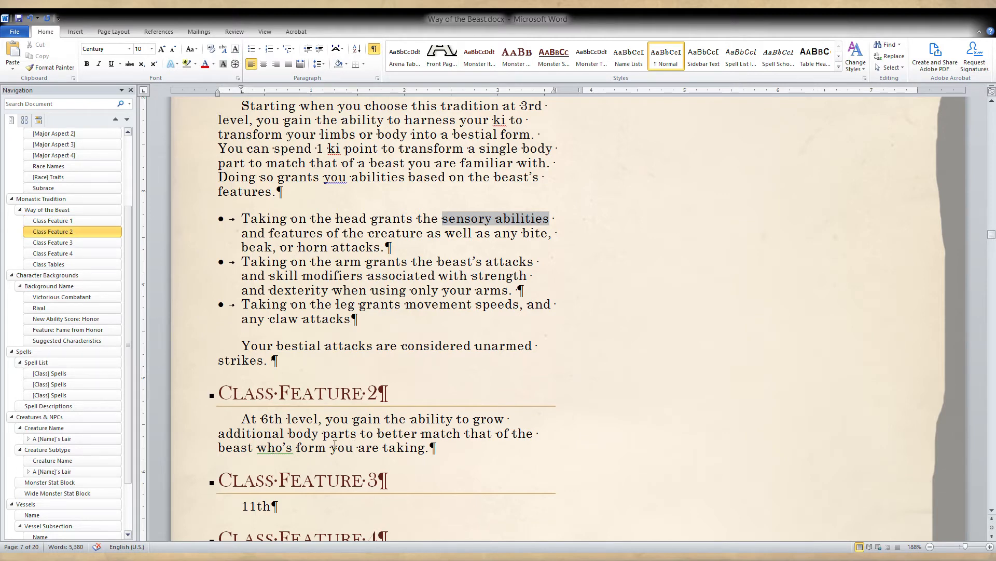
pyautogui.moveTo(426, 448); pyautogui.dragTo(373, 437)
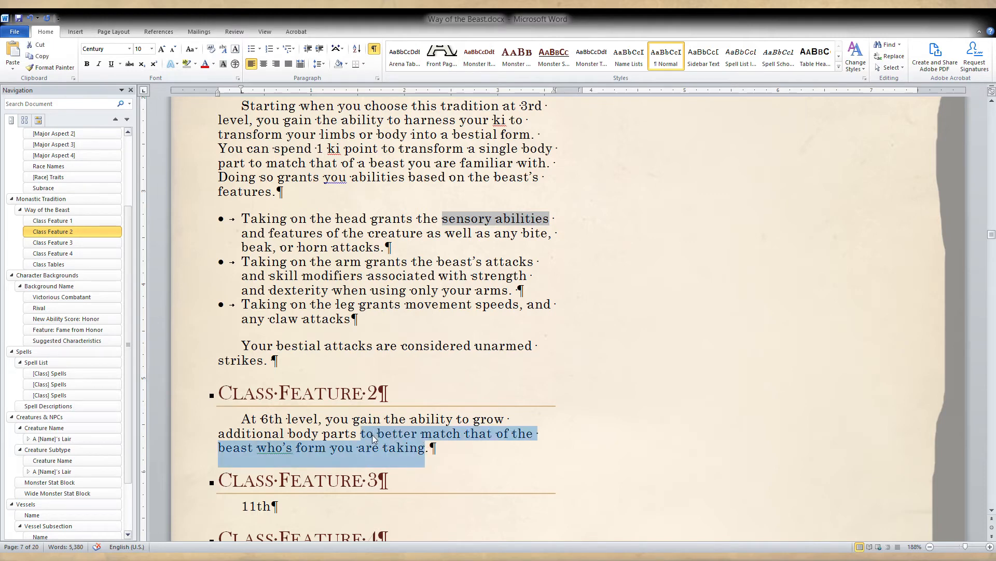
pyautogui.click(397, 447)
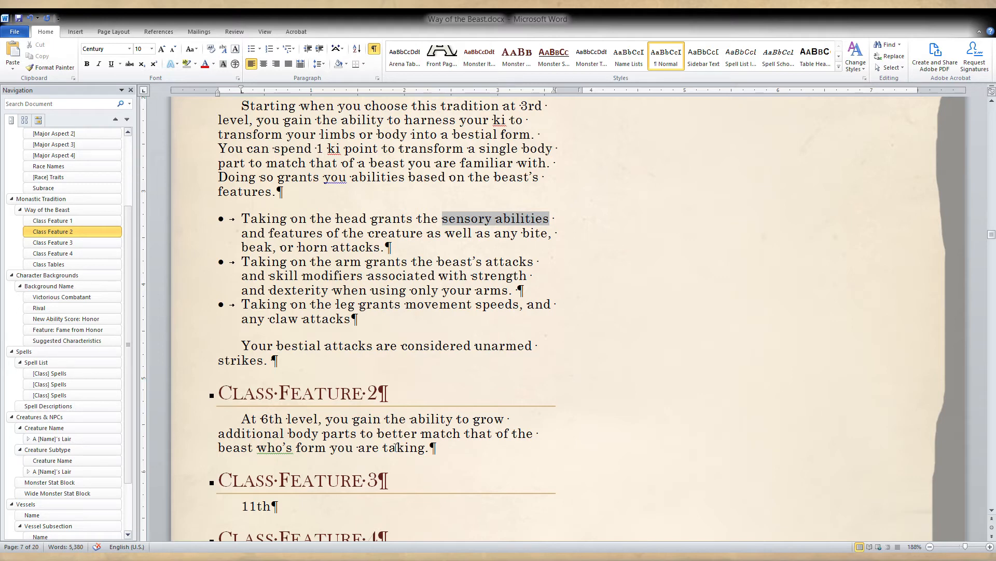
pyautogui.click(433, 447)
pyautogui.press('BackSpace')
pyautogui.moveTo(361, 434); pyautogui.dragTo(420, 458)
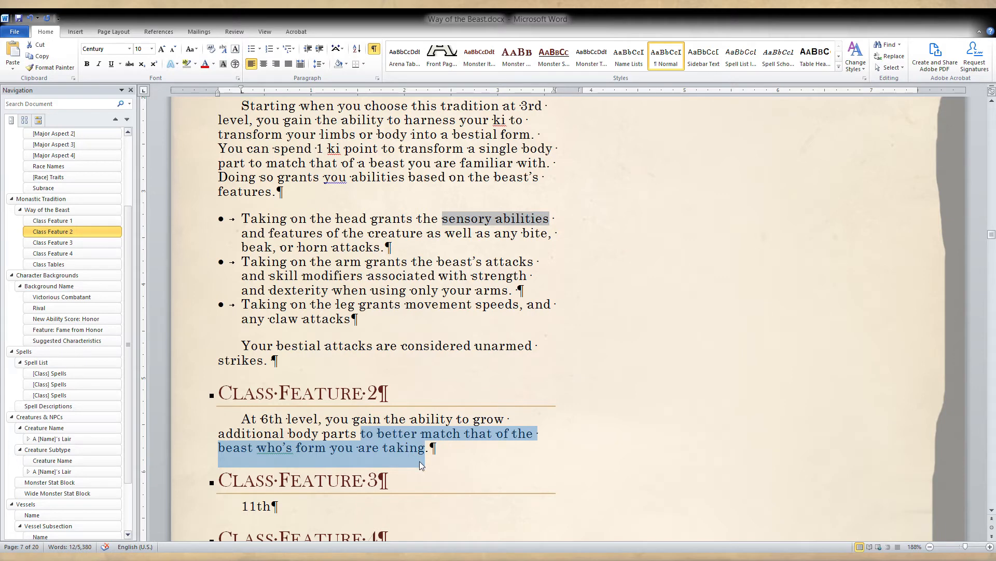
pyautogui.click(419, 461)
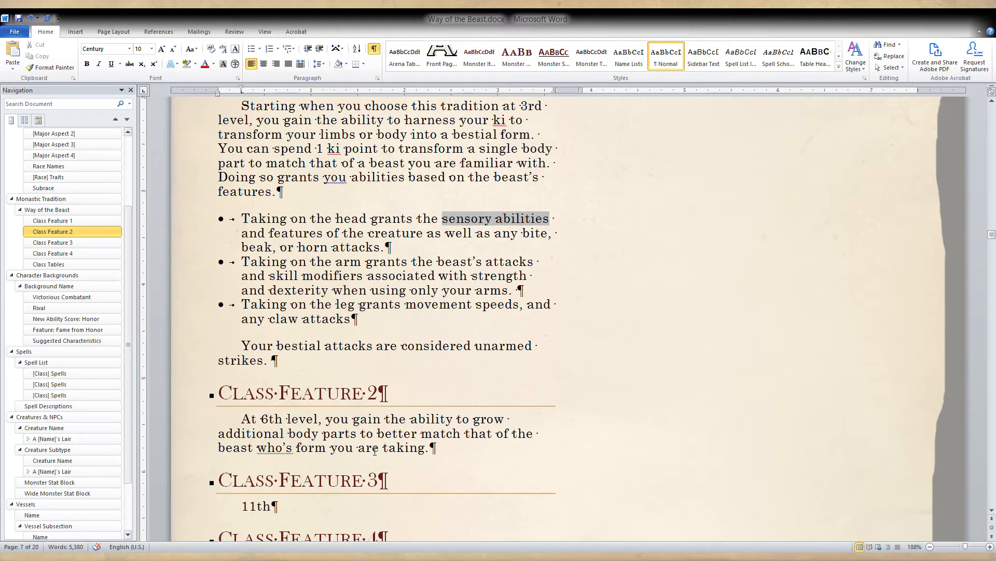
pyautogui.scroll(-1, 374, 451)
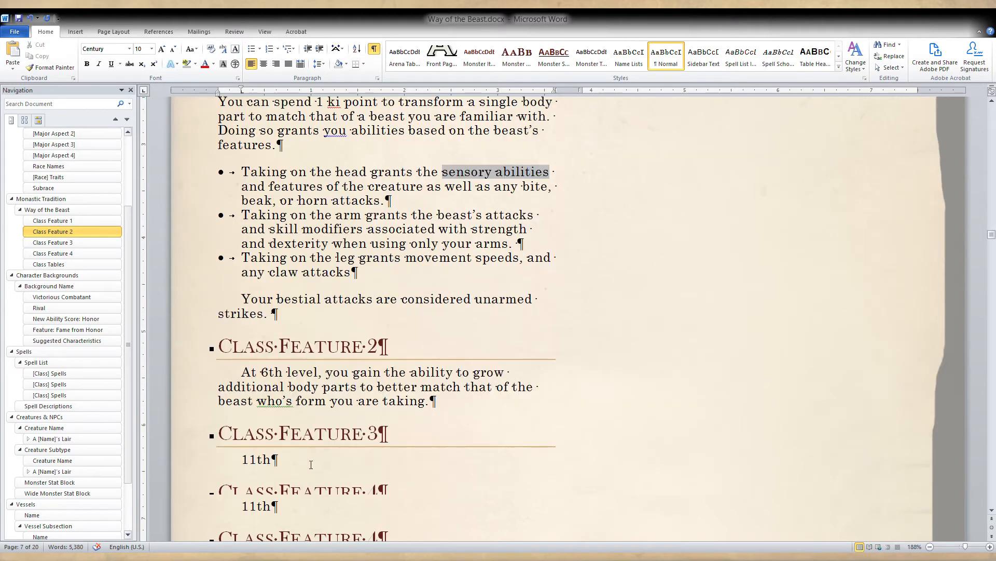
pyautogui.click(276, 462)
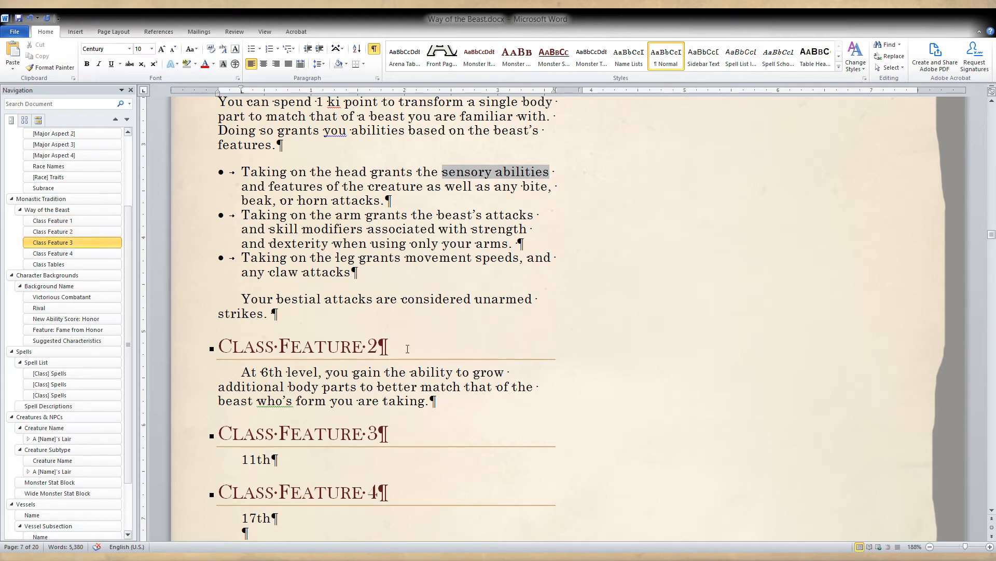
pyautogui.scroll(2, 391, 223)
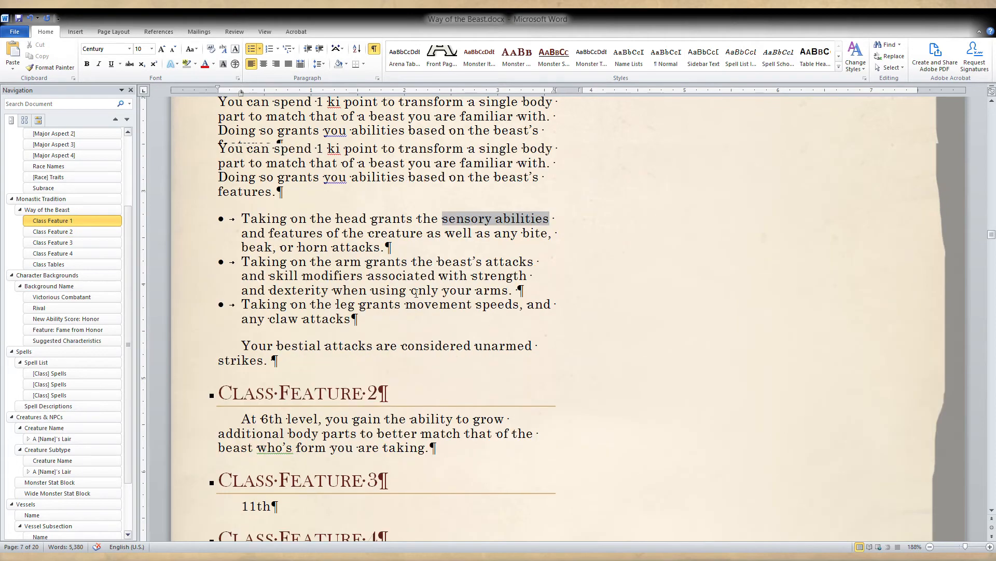
pyautogui.scroll(1, 392, 223)
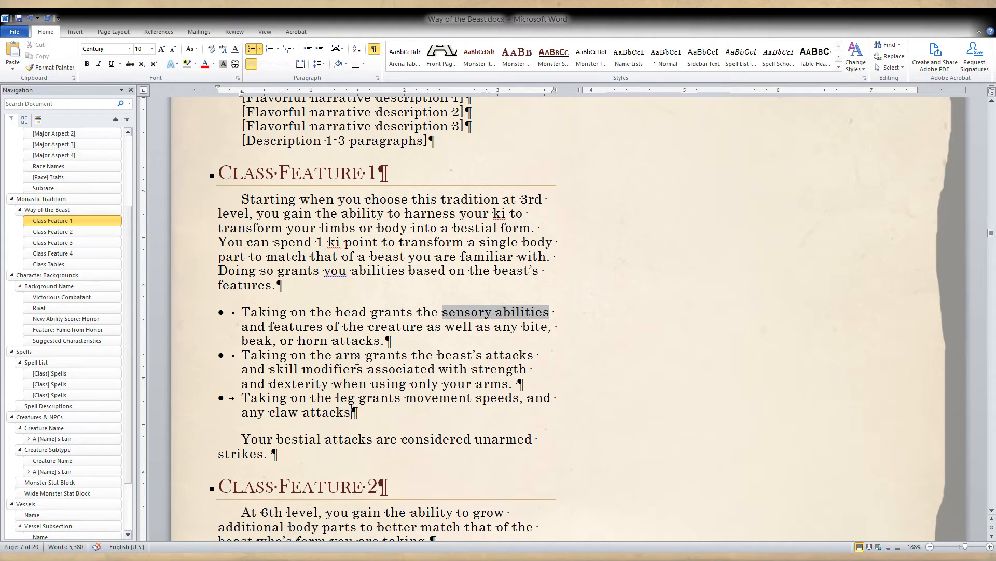
# Start a second sentence in the Class Feature 2 description with "When you take on".
pyautogui.scroll(-1, 371, 357)
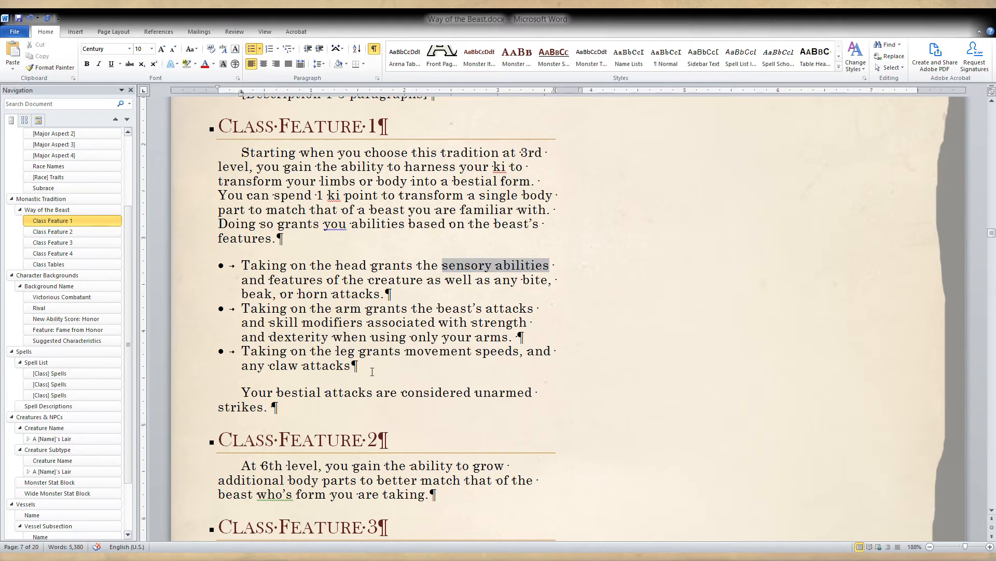
pyautogui.scroll(-2, 372, 371)
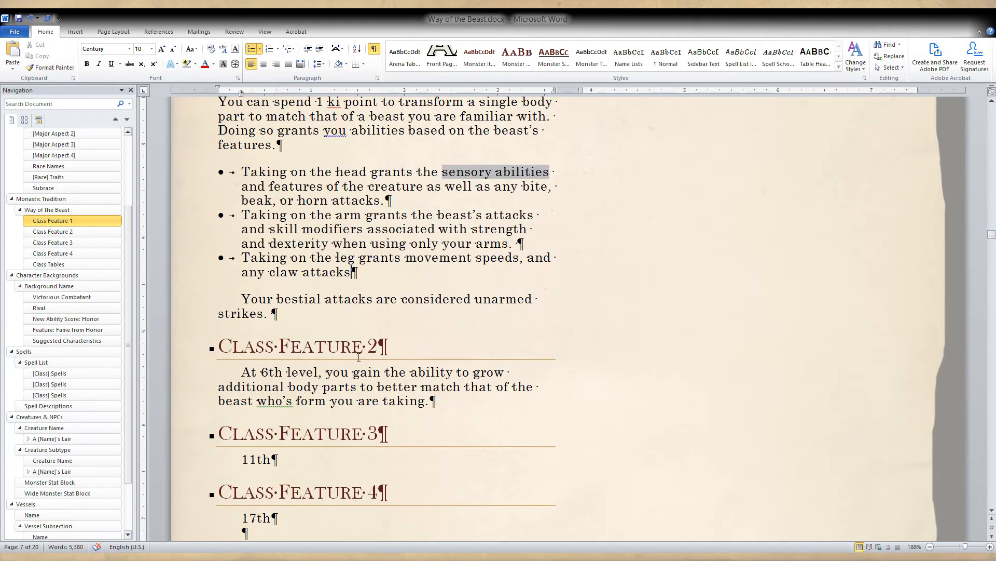
pyautogui.click(463, 406)
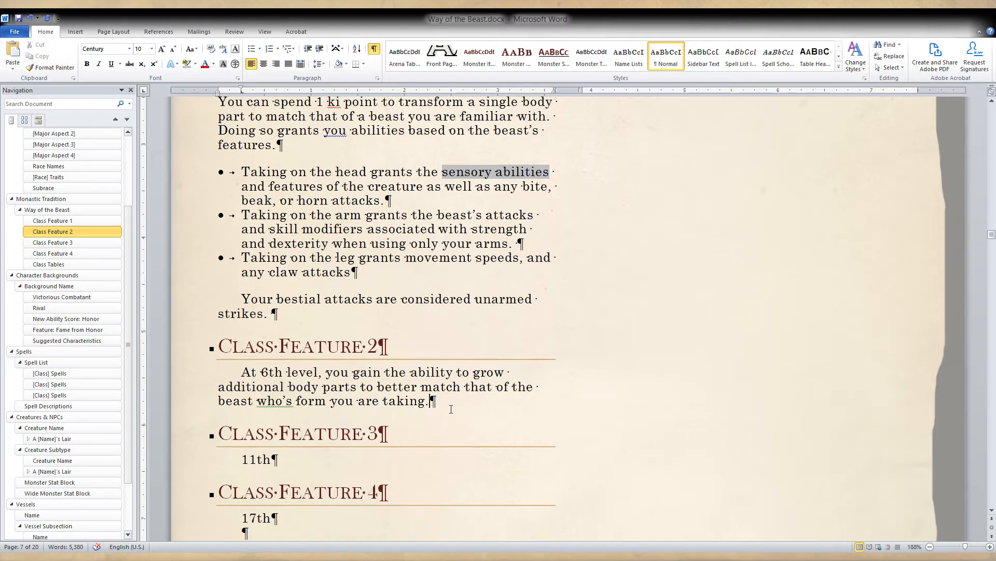
pyautogui.write('When you')
pyautogui.write('take on')
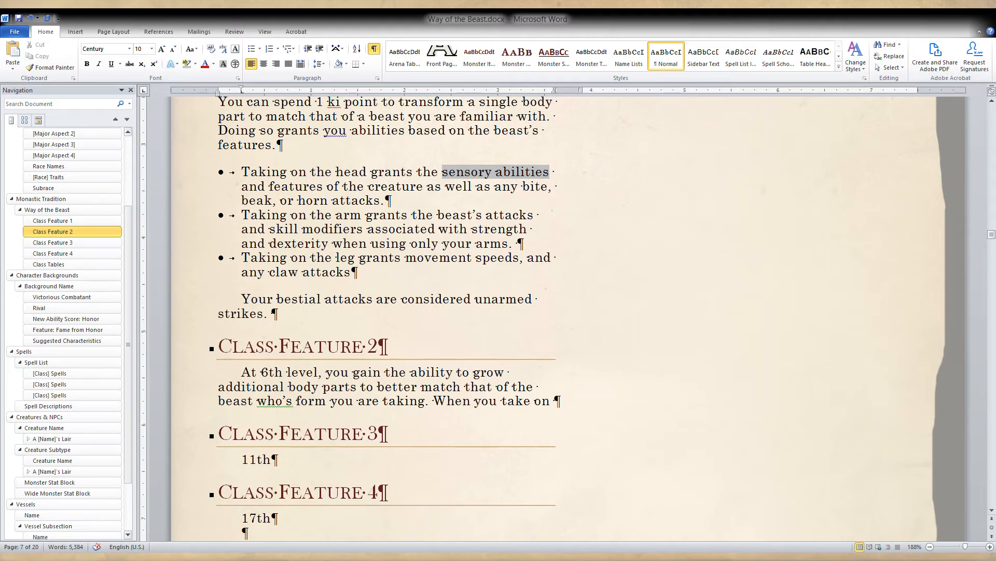
# Check the Class Feature 1 heading and its description for wording the new sentence can refer to.
pyautogui.scroll(3, 475, 337)
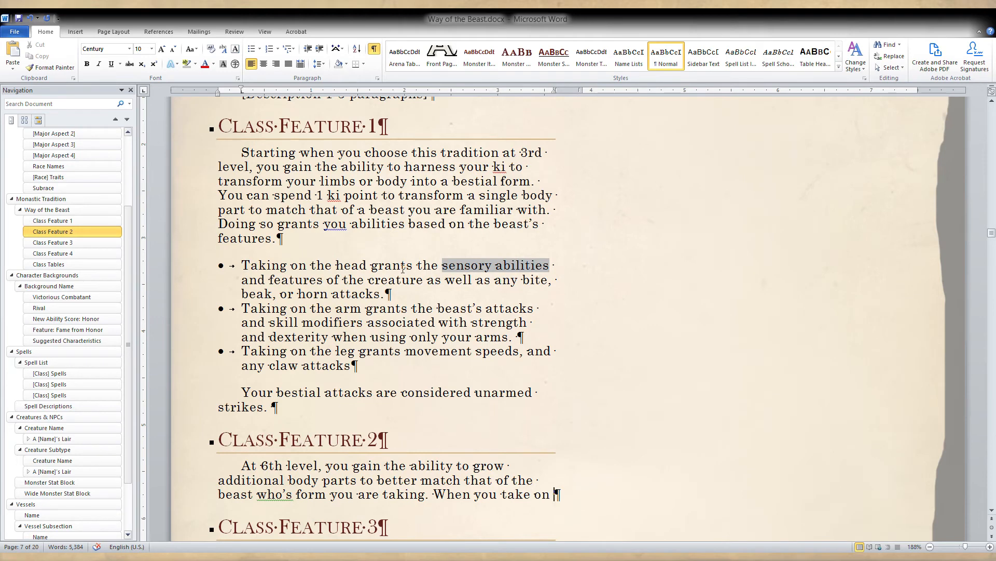
pyautogui.moveTo(378, 127); pyautogui.dragTo(217, 127)
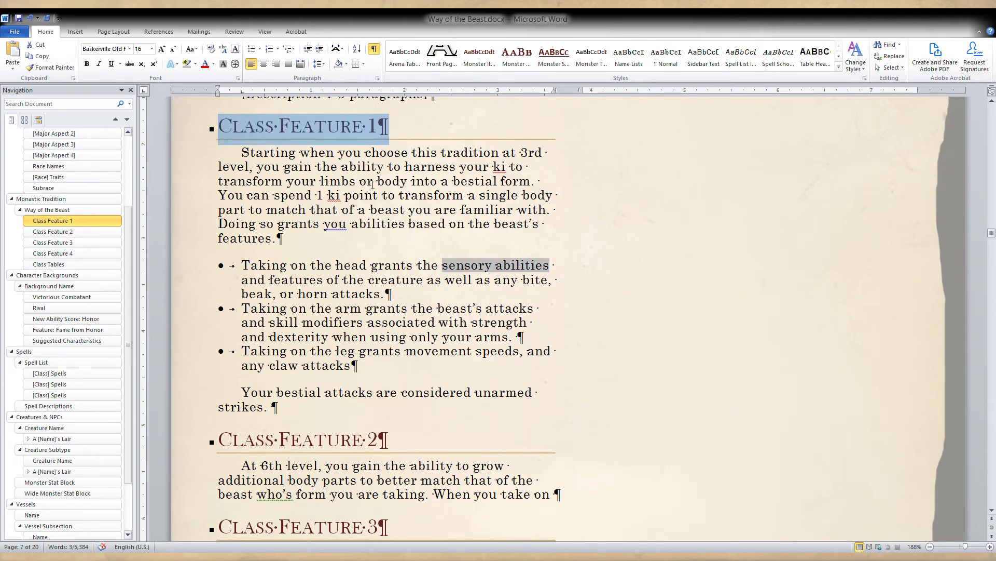
pyautogui.scroll(3, 373, 185)
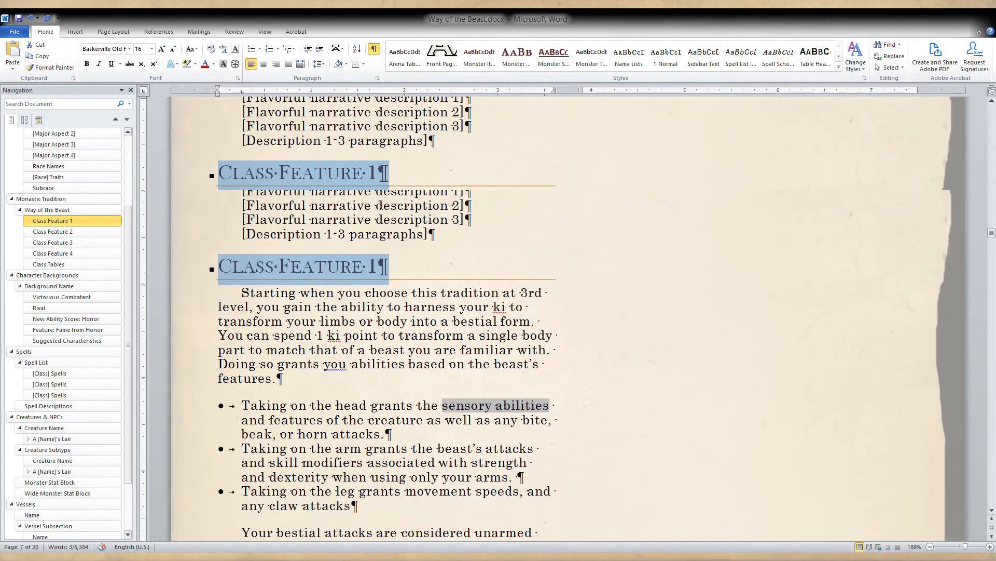
pyautogui.scroll(-2, 389, 322)
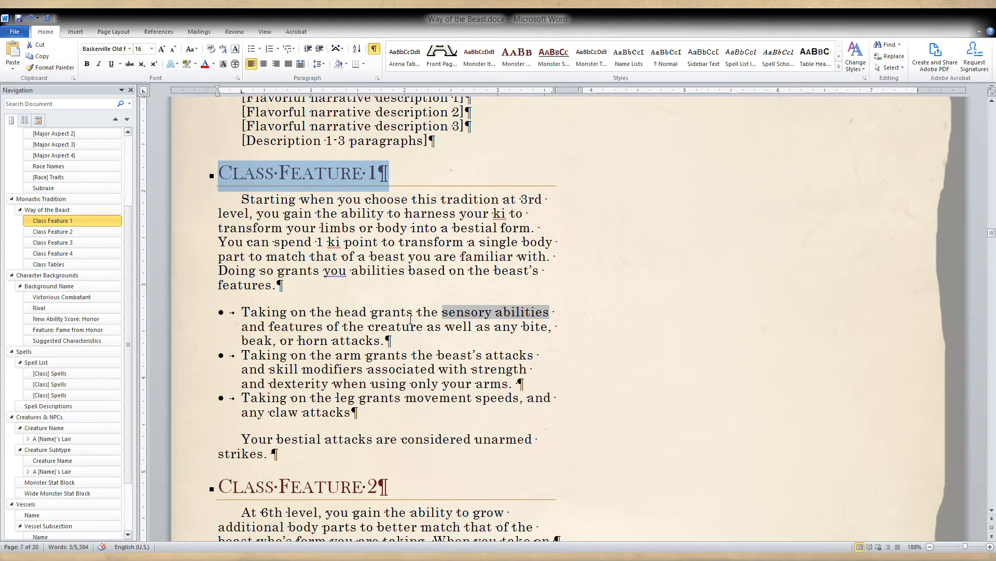
pyautogui.scroll(-1, 410, 319)
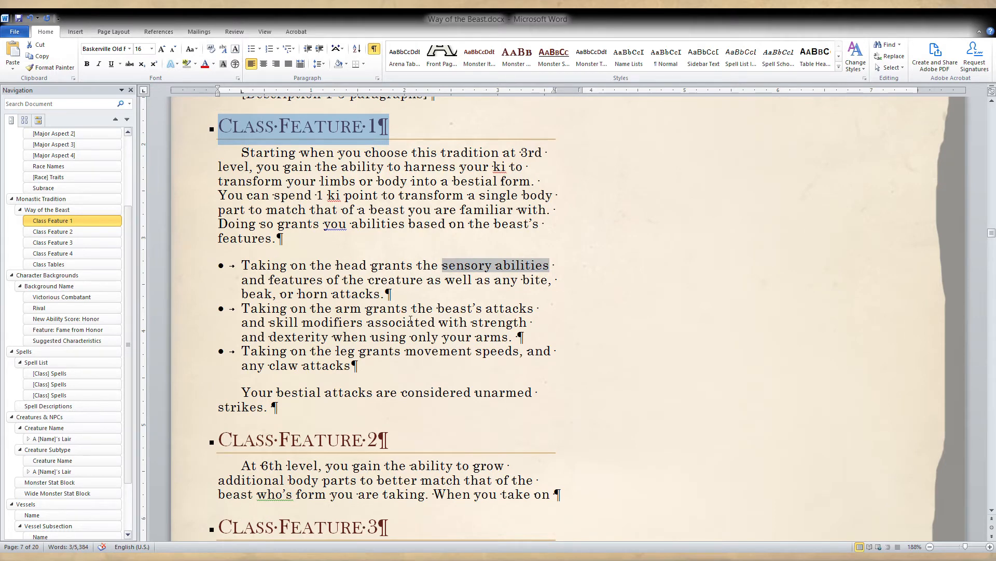
pyautogui.scroll(-1, 411, 319)
# Continue the unfinished second sentence of the Class Feature 2 description with "a bestial form".
pyautogui.click(473, 447)
pyautogui.click(560, 447)
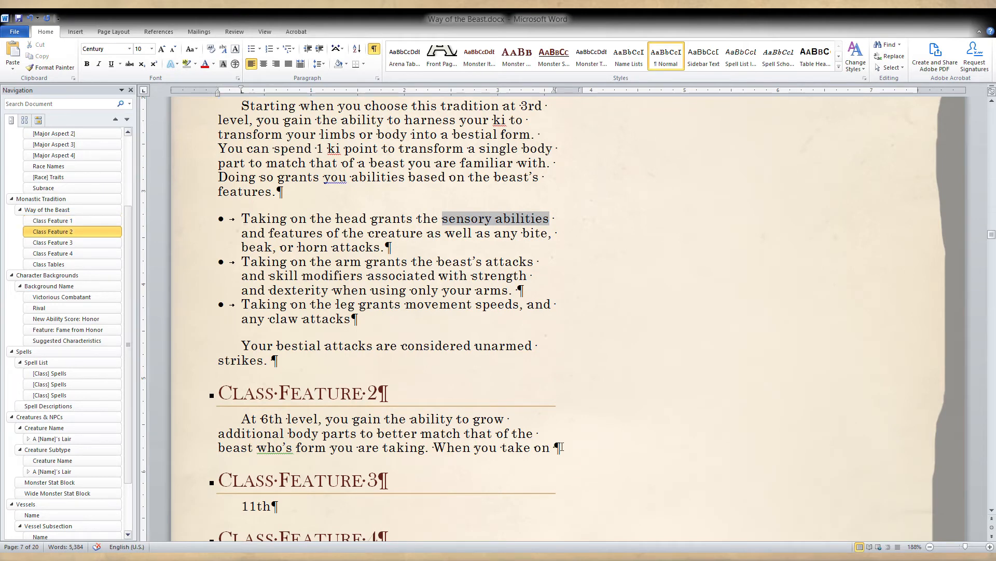
pyautogui.write('C')
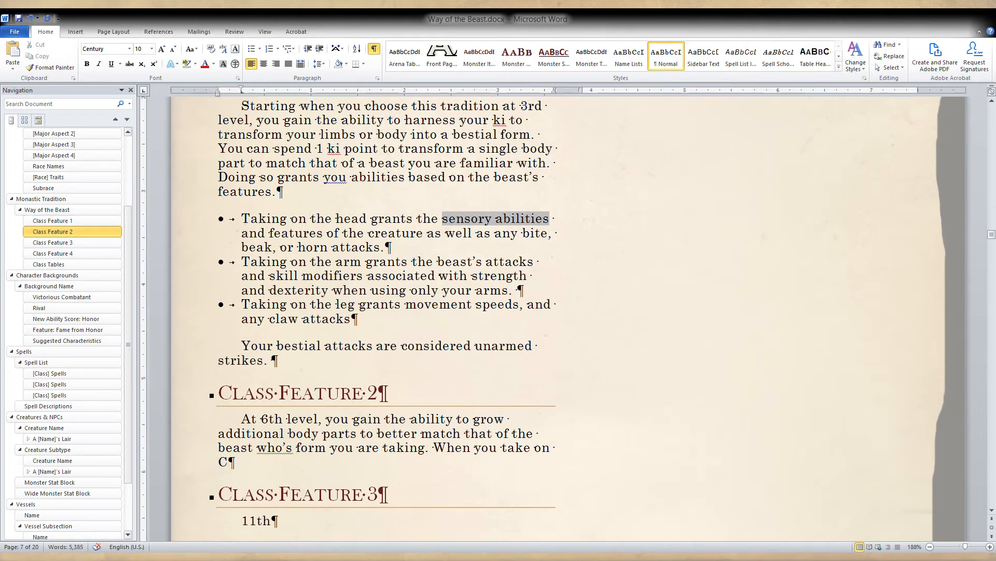
pyautogui.press('BackSpace')
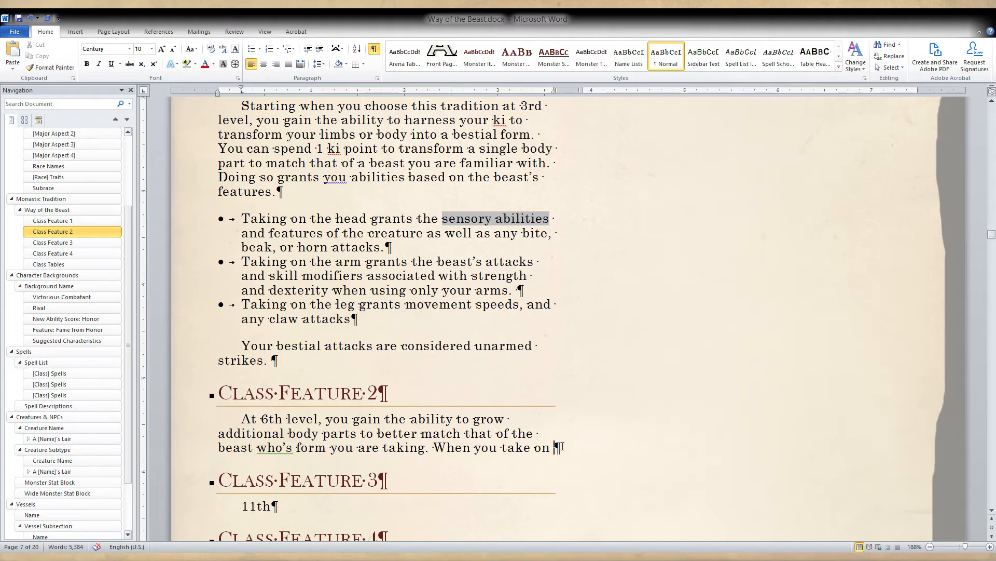
pyautogui.press('BackSpace')
pyautogui.write('a bea')
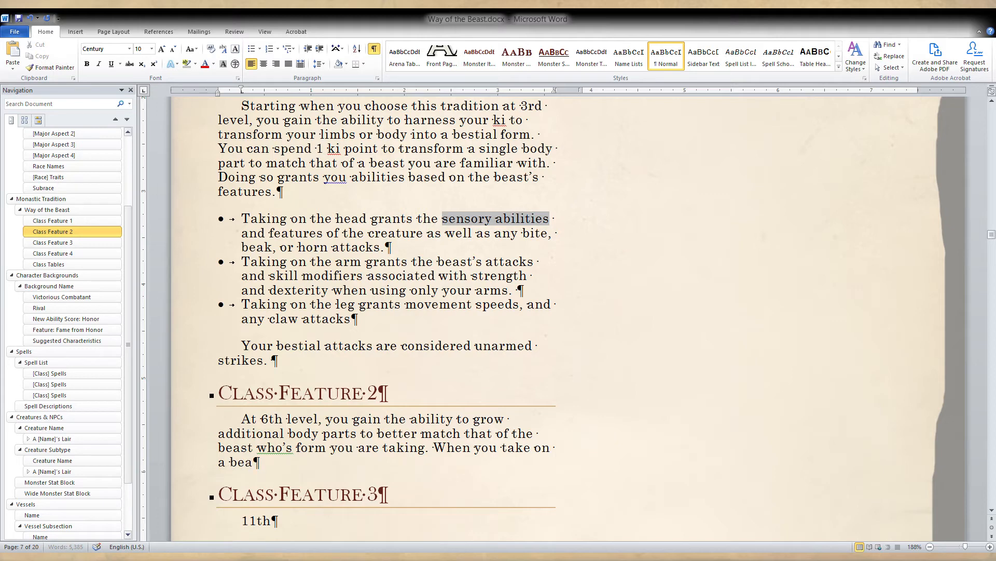
pyautogui.write('st')
pyautogui.press('BackSpace')
pyautogui.press('BackSpace')
pyautogui.press('BackSpace')
pyautogui.write('stial form')
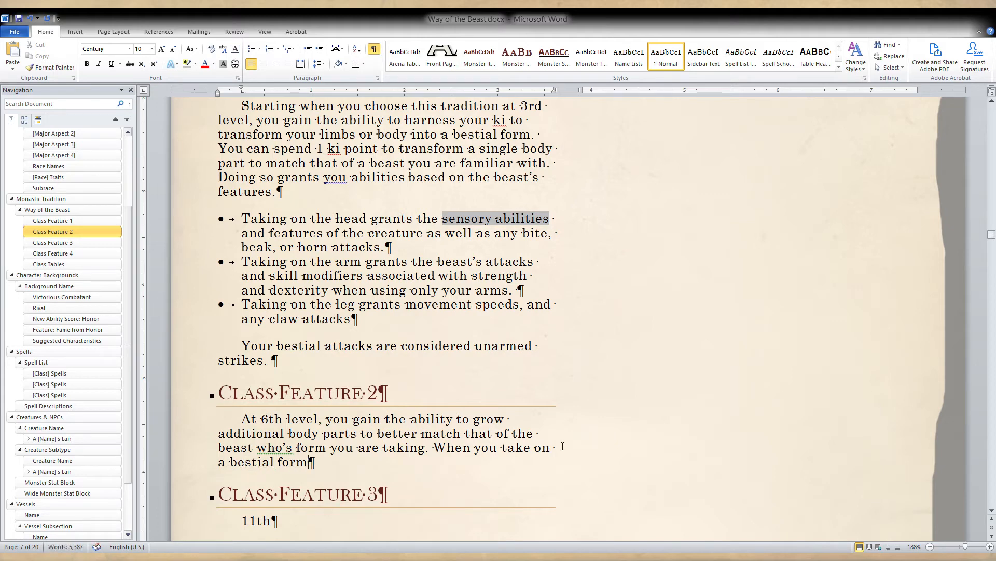
pyautogui.write(' using your ')
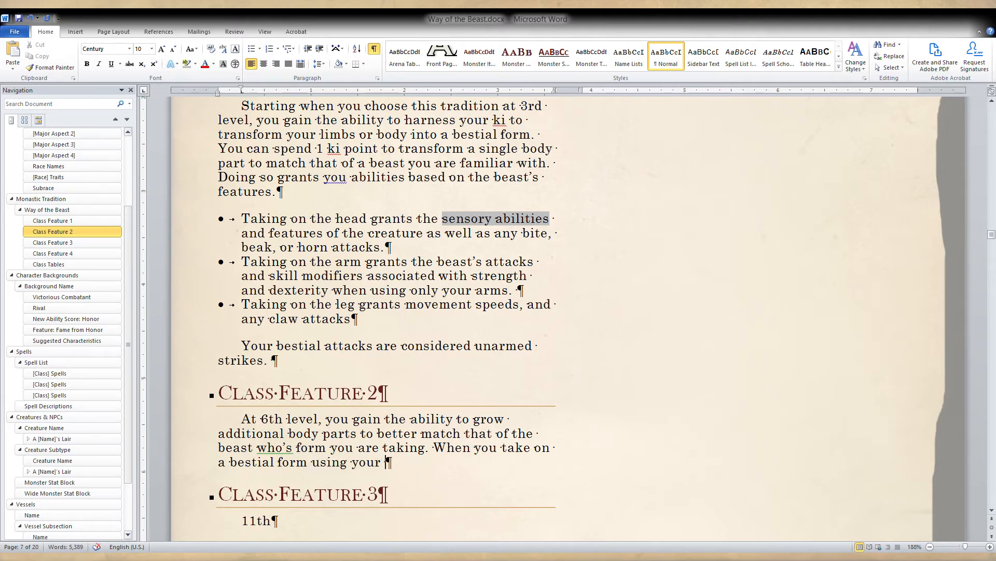
pyautogui.write('Class Fea')
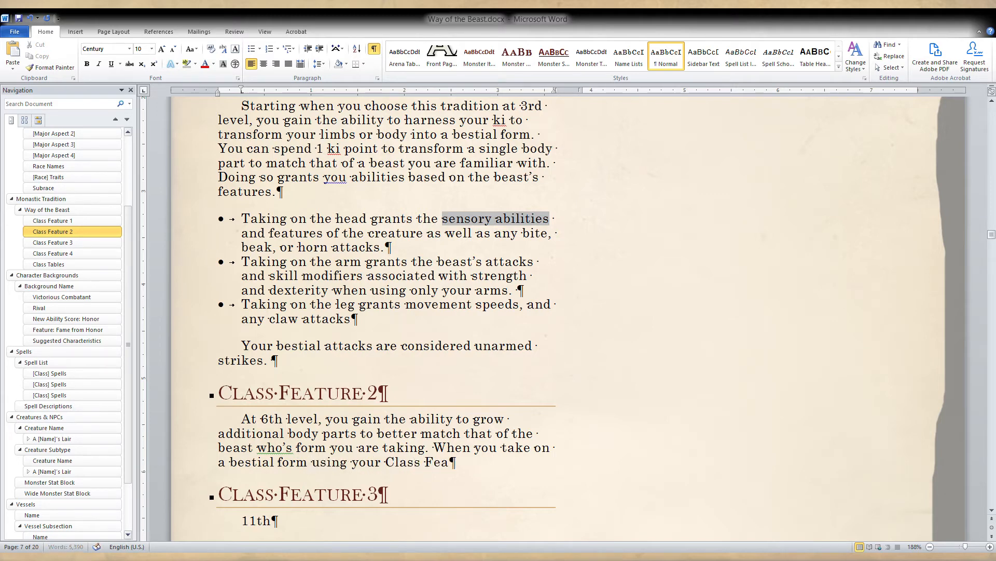
pyautogui.write('ture 1')
# Extend the sentence with "using your [Class Feature 1]", enclosing the feature name in square brackets as a placeholder.
pyautogui.click(383, 463)
pyautogui.write('[')
pyautogui.click(489, 462)
pyautogui.write(']')
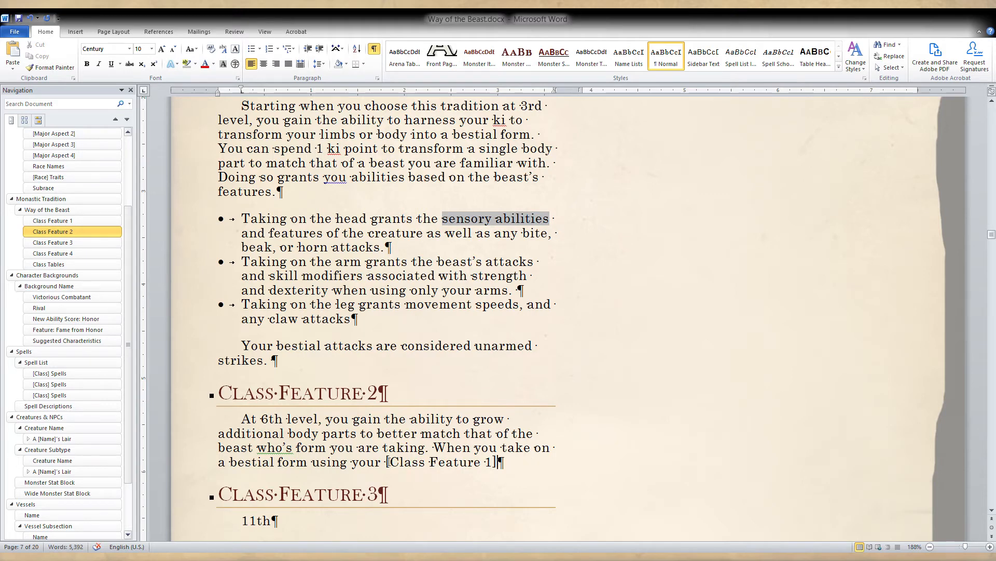
# Highlight the bracketed placeholder "[Class Feature 1]" in gray.
pyautogui.moveTo(388, 462); pyautogui.dragTo(499, 462)
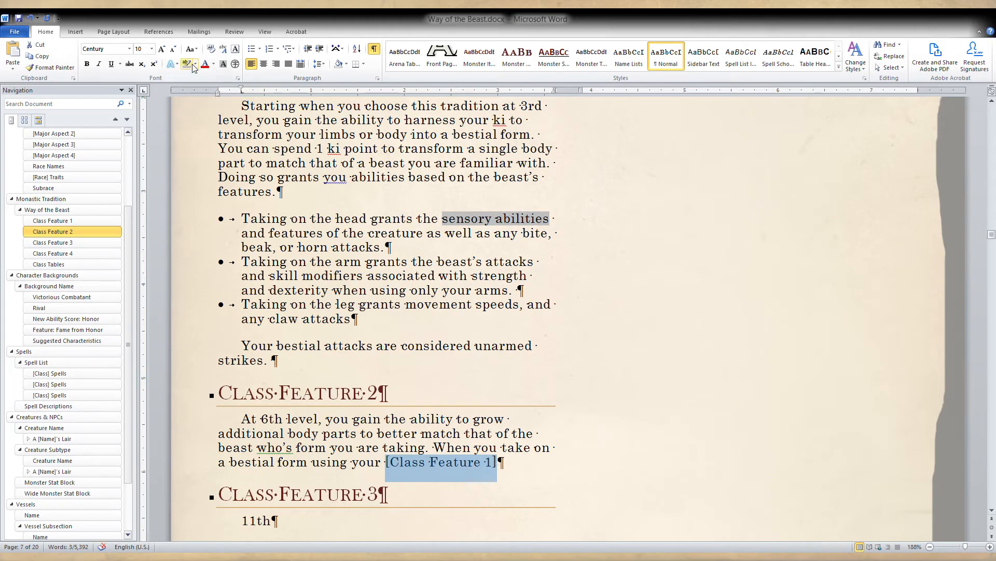
pyautogui.click(191, 65)
pyautogui.click(537, 461)
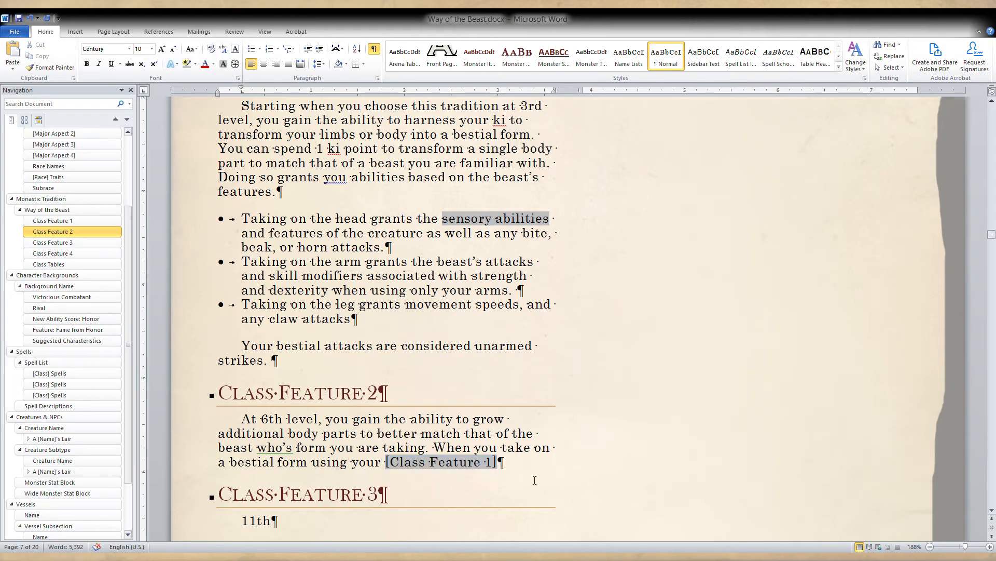
# Add ", you can spend an additional key point to grow a number of limbs" after the highlighted placeholder.
pyautogui.write(', you can spen')
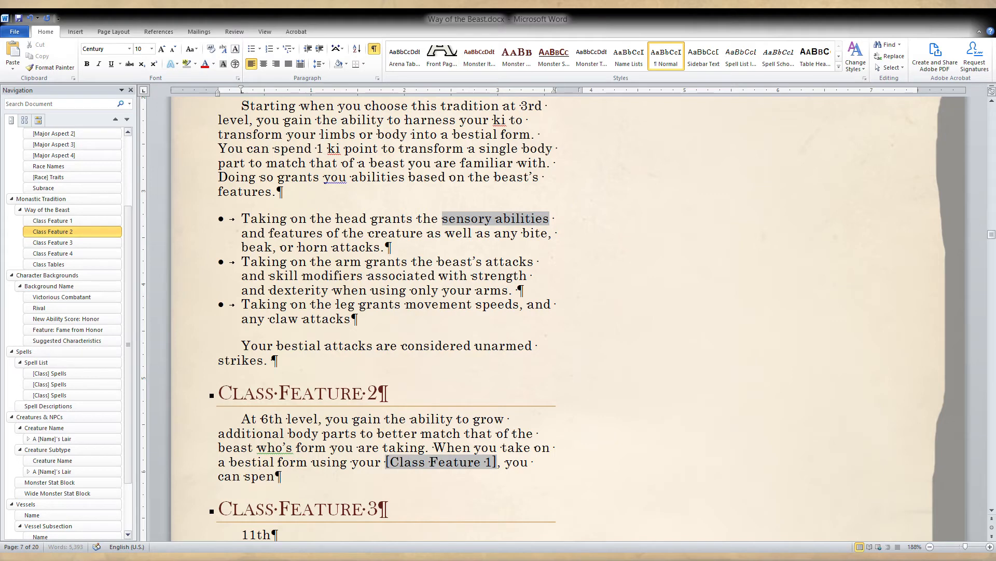
pyautogui.write('d an additional key ')
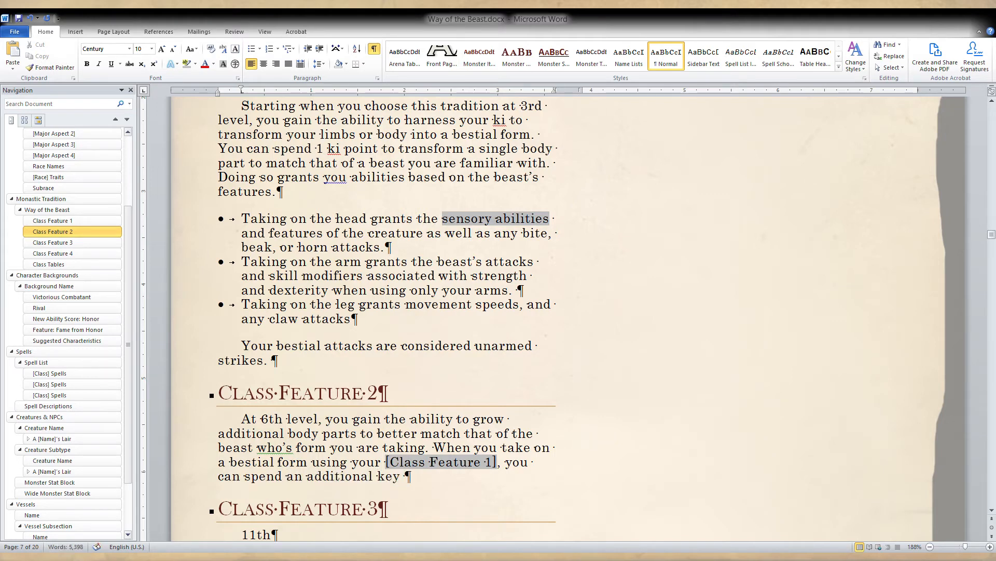
pyautogui.write('point to g')
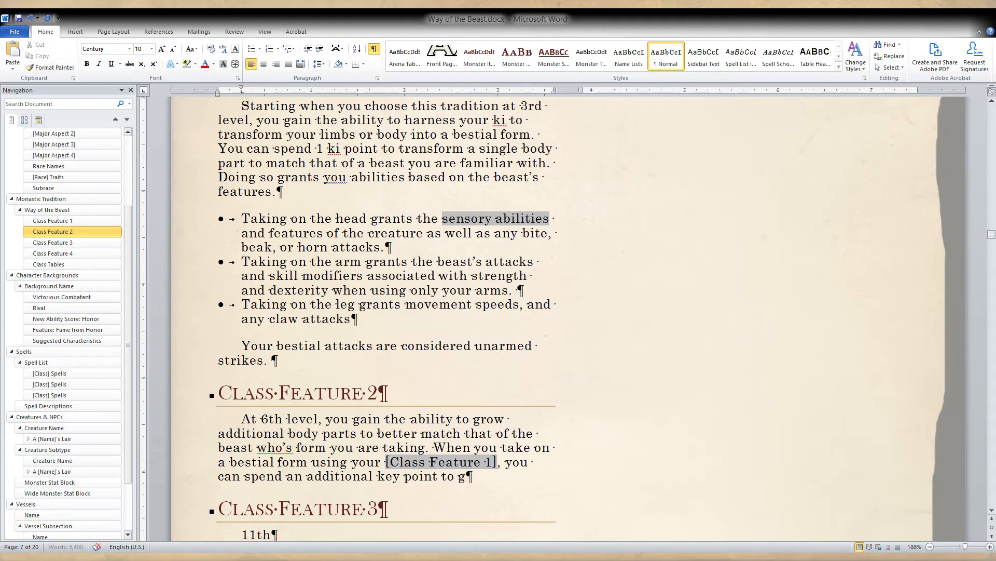
pyautogui.write('row a numbe')
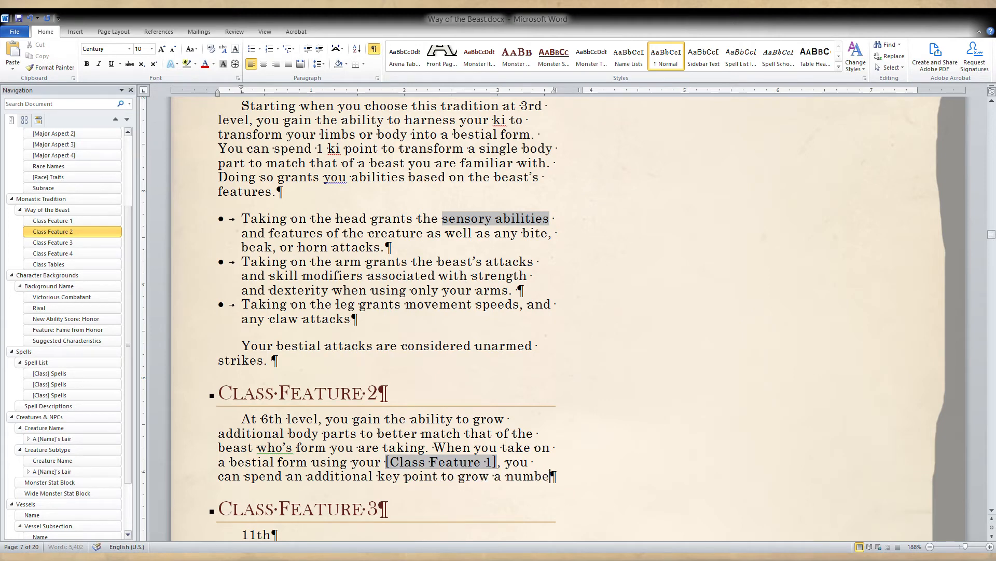
pyautogui.write('r of lims')
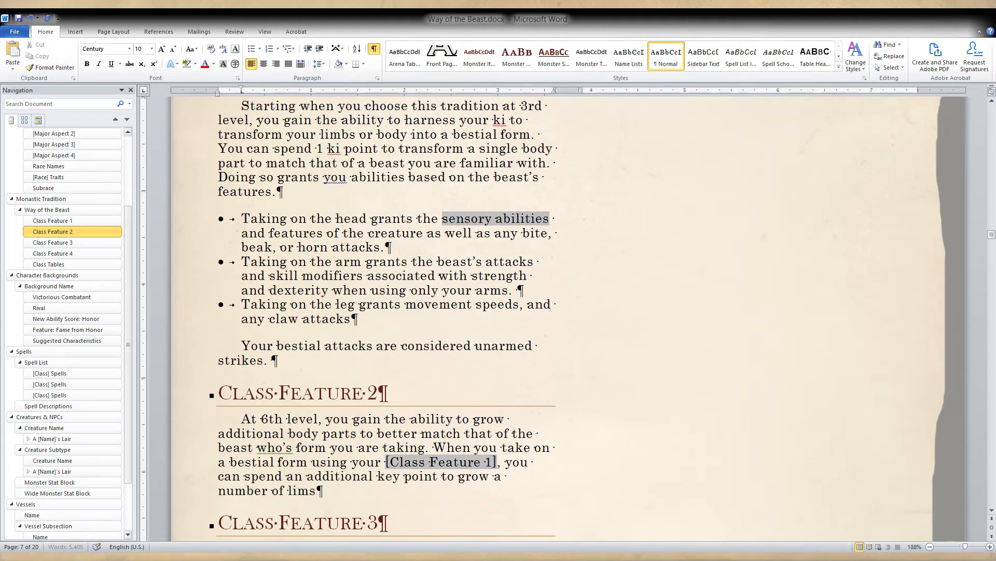
pyautogui.press('BackSpace')
pyautogui.press('BackSpace')
pyautogui.write('mbs')
# Finish the Class Feature 2 sentence with "equal to your proficiency modifier.".
pyautogui.write('equal to ')
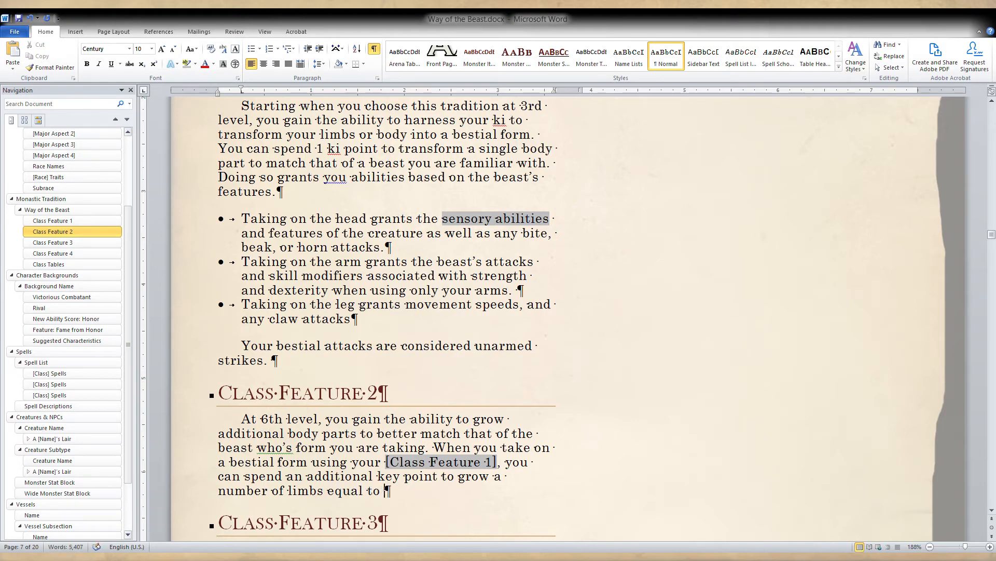
pyautogui.write('your proficienc')
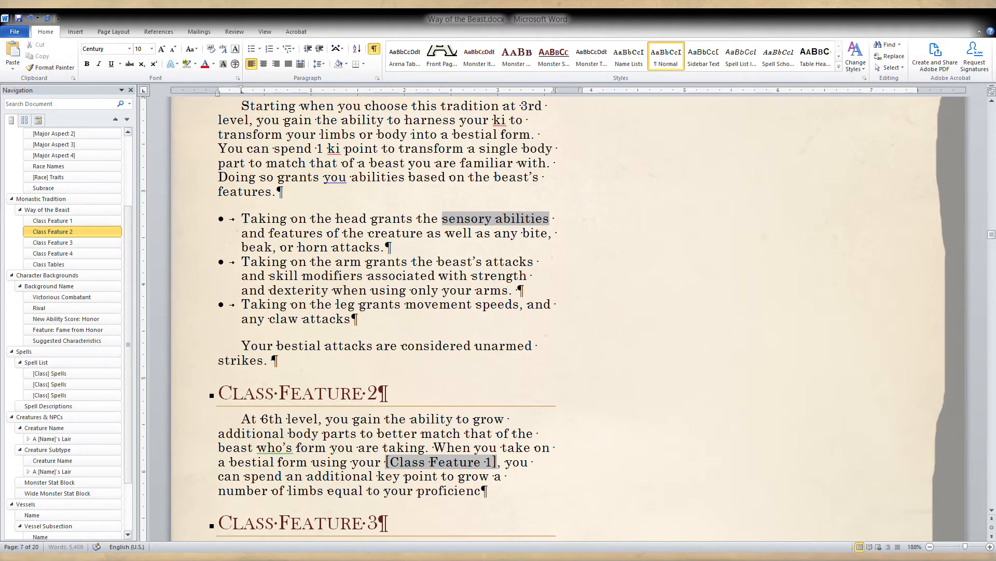
pyautogui.write('y modifier')
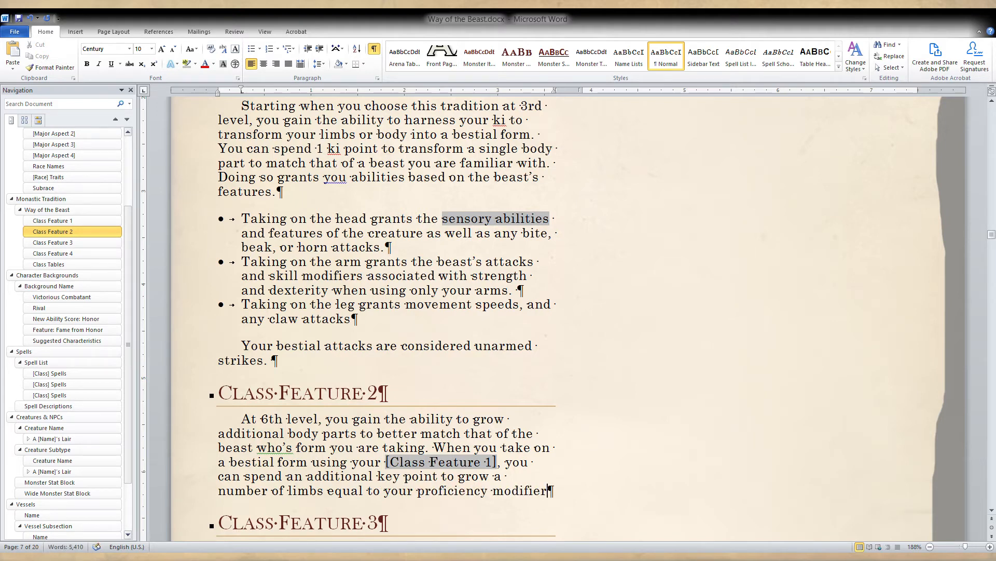
pyautogui.write('.')
# Insert "bestial" before "limbs" in the Class Feature 2 description.
pyautogui.click(288, 491)
pyautogui.write('bestial')
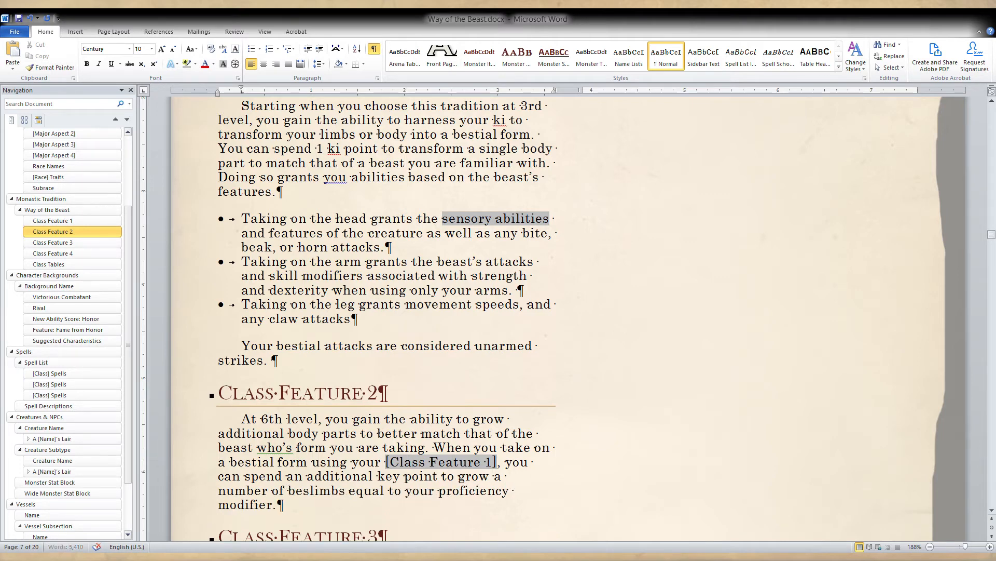
pyautogui.click(294, 507)
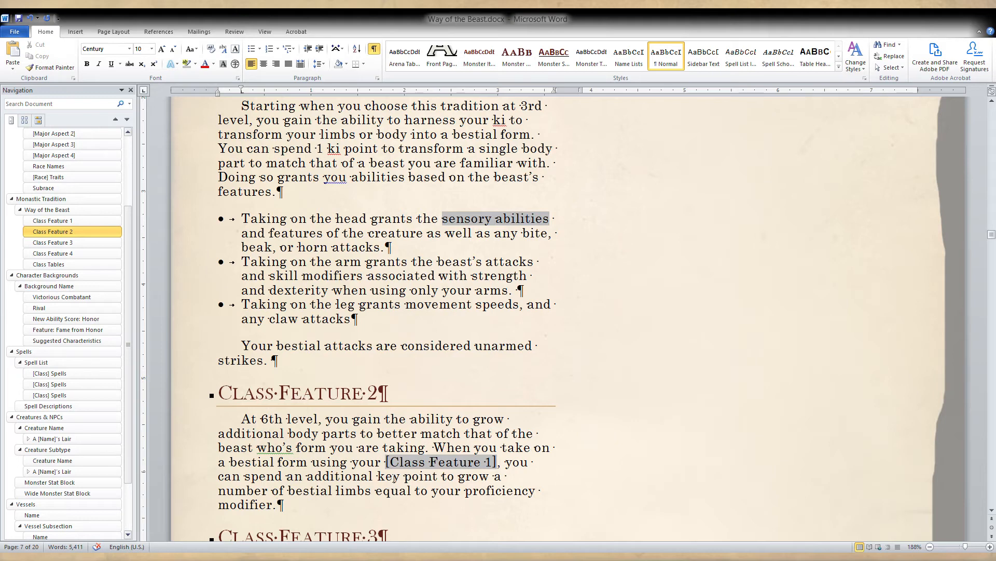
pyautogui.click(400, 477)
pyautogui.click(426, 261)
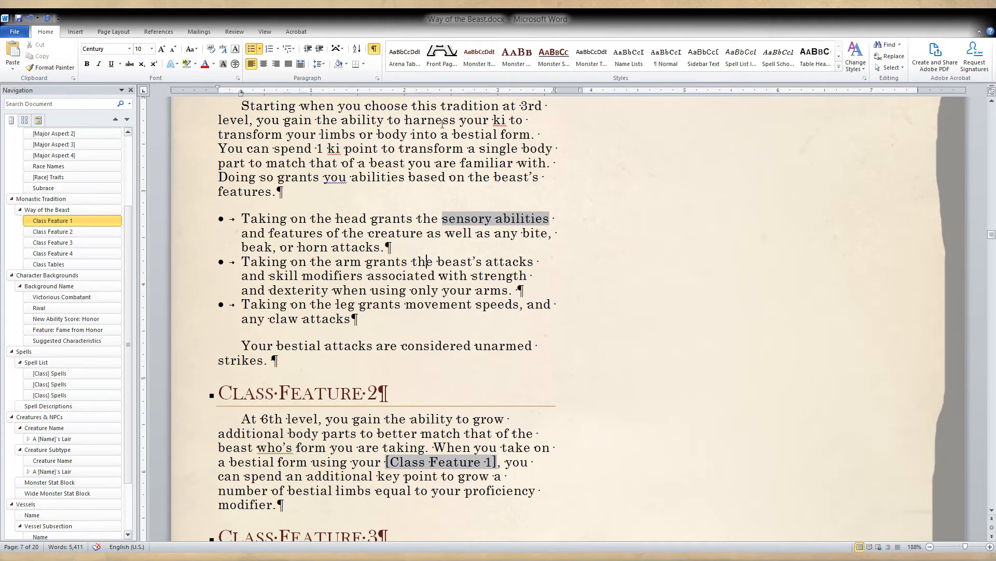
# Replace "a bestial" with "the" before "form" in the first sentence of the Class Feature 1 description.
pyautogui.scroll(1, 442, 123)
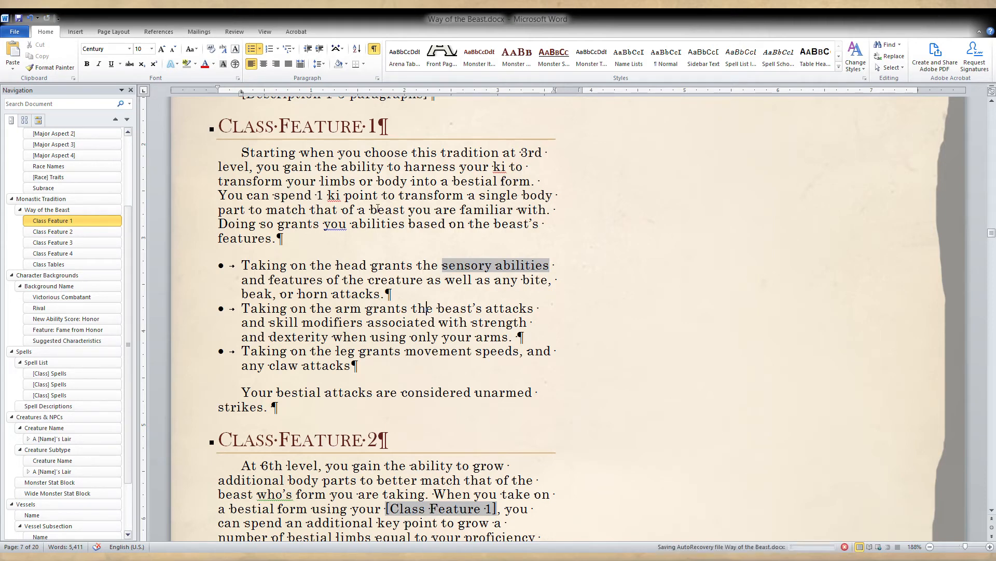
pyautogui.click(555, 210)
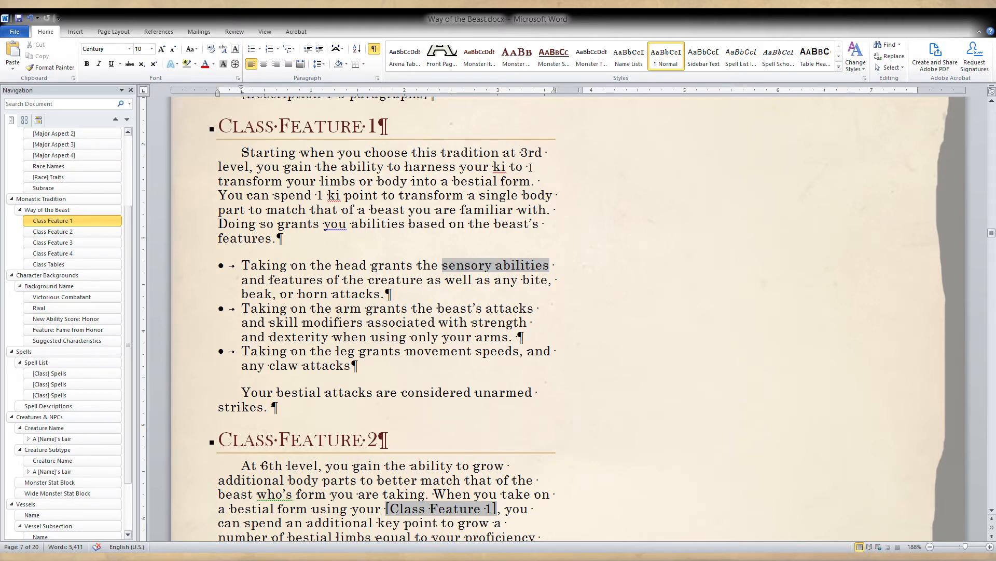
pyautogui.click(450, 180)
pyautogui.press('BackSpace')
pyautogui.press('BackSpace')
pyautogui.write('the')
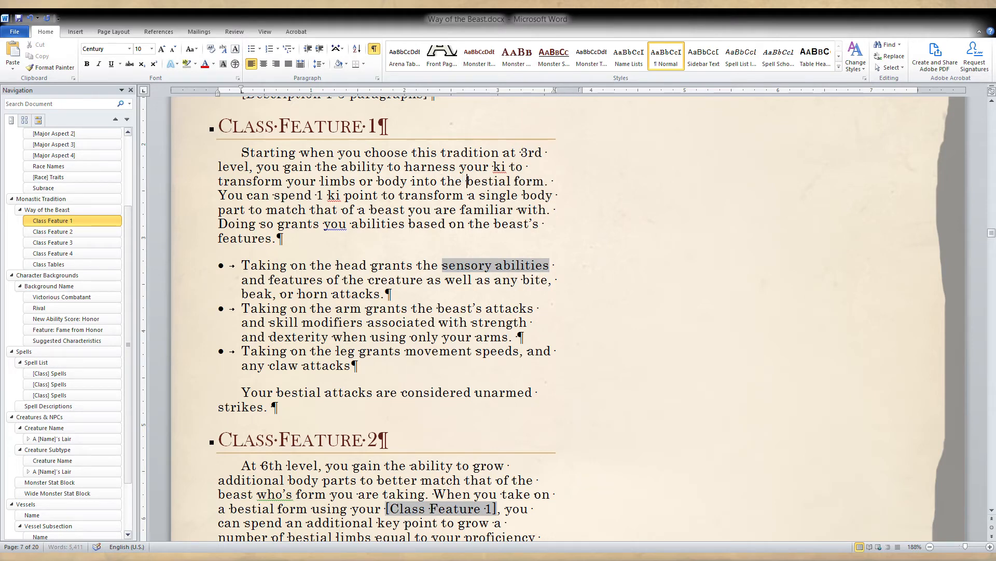
pyautogui.press('Delete')
pyautogui.press('Delete')
pyautogui.press('Delete')
pyautogui.press('Delete')
pyautogui.press('Delete')
pyautogui.press('Delete')
pyautogui.press('Delete')
pyautogui.press('Delete')
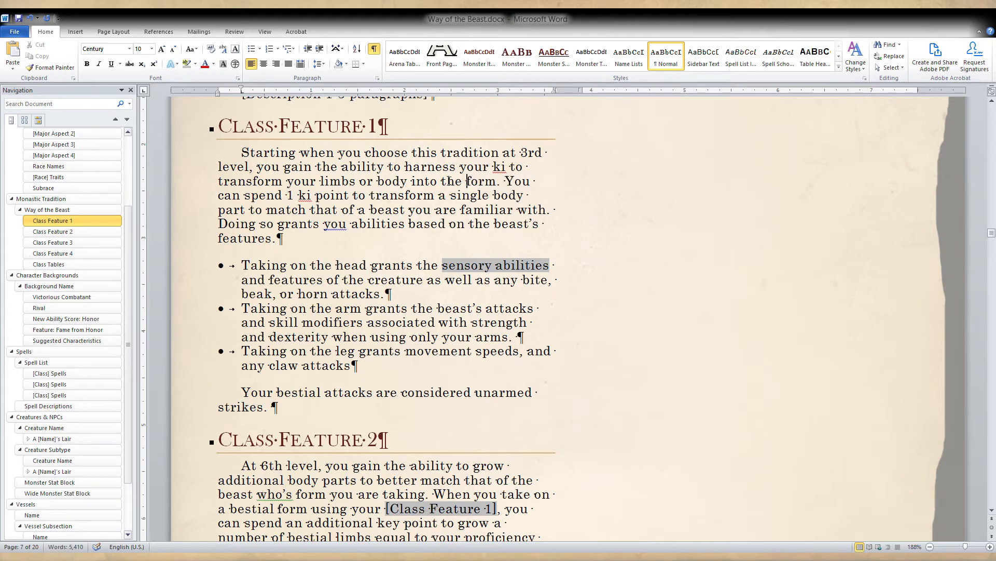
# Add "of one beast" after "form" at the end of the first Class Feature 1 sentence.
pyautogui.press('Right')
pyautogui.press('Right')
pyautogui.press('Right')
pyautogui.press('Right')
pyautogui.write('of one beast')
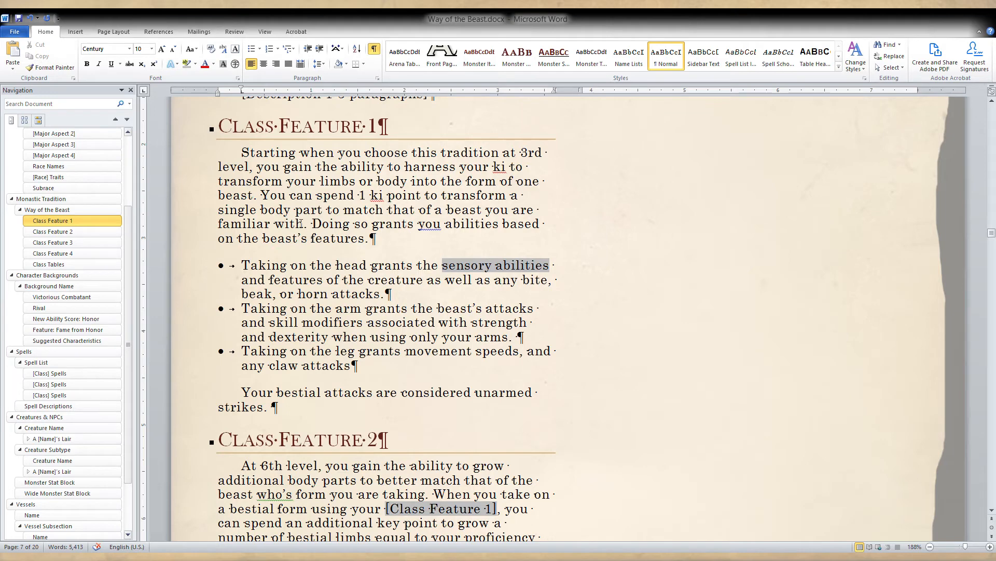
# Move "you are familiar with." from the second Class Feature 1 sentence to the end of the first, keeping a single period.
pyautogui.moveTo(312, 224); pyautogui.dragTo(483, 210)
pyautogui.hotkey('ctrl', 'c')
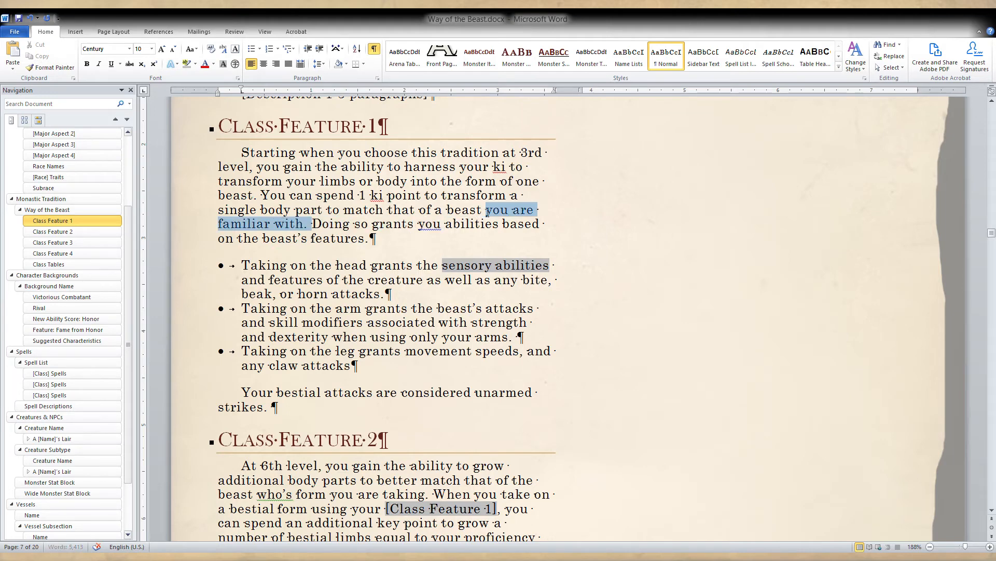
pyautogui.press('Delete')
pyautogui.click(258, 195)
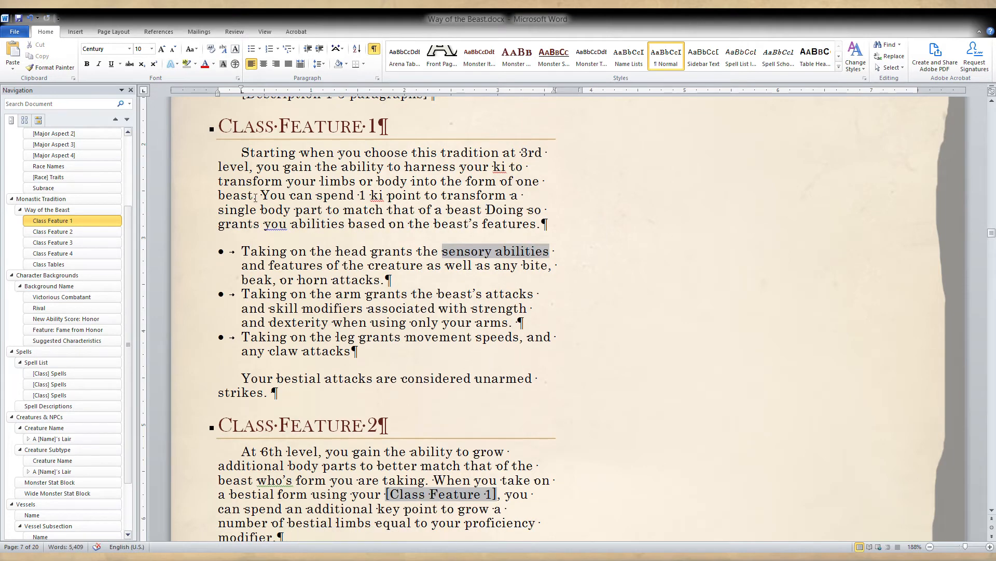
pyautogui.press('BackSpace')
pyautogui.hotkey('ctrl', 'v')
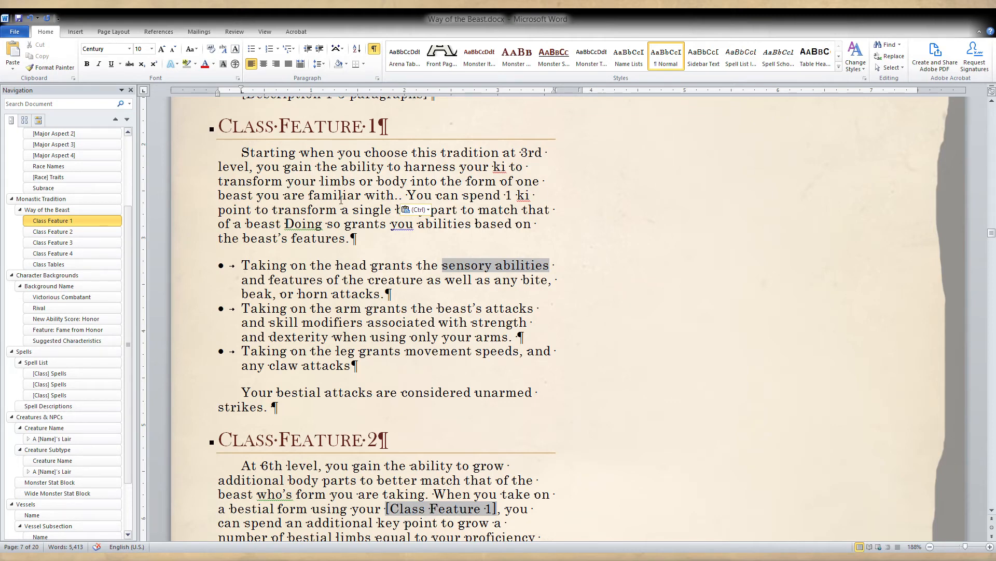
pyautogui.press('BackSpace')
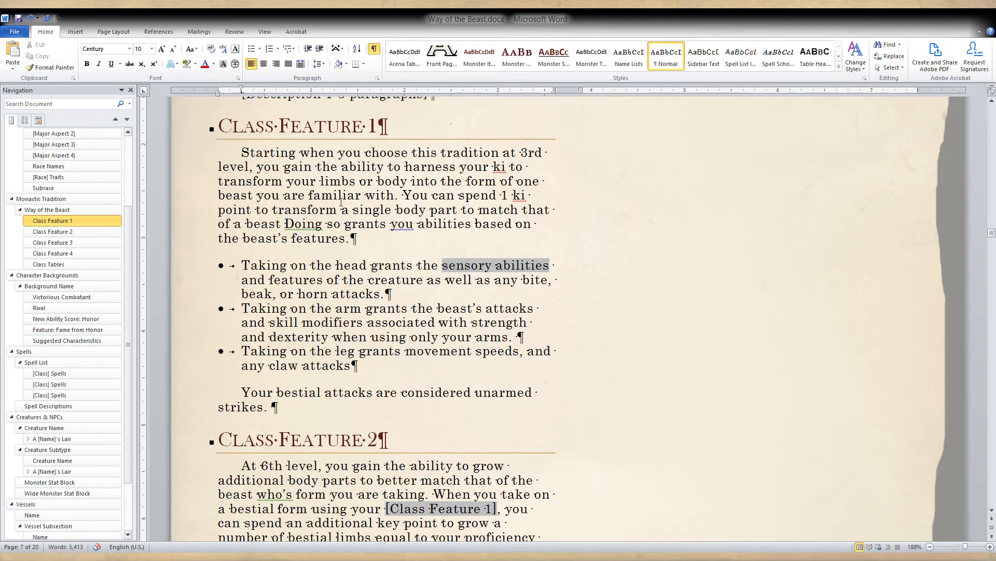
pyautogui.press('BackSpace')
# Replace "limbs or body" with "body parts" in the first sentence of the Class Feature 1 description.
pyautogui.moveTo(409, 183); pyautogui.dragTo(322, 183)
pyautogui.doubleClick(334, 184)
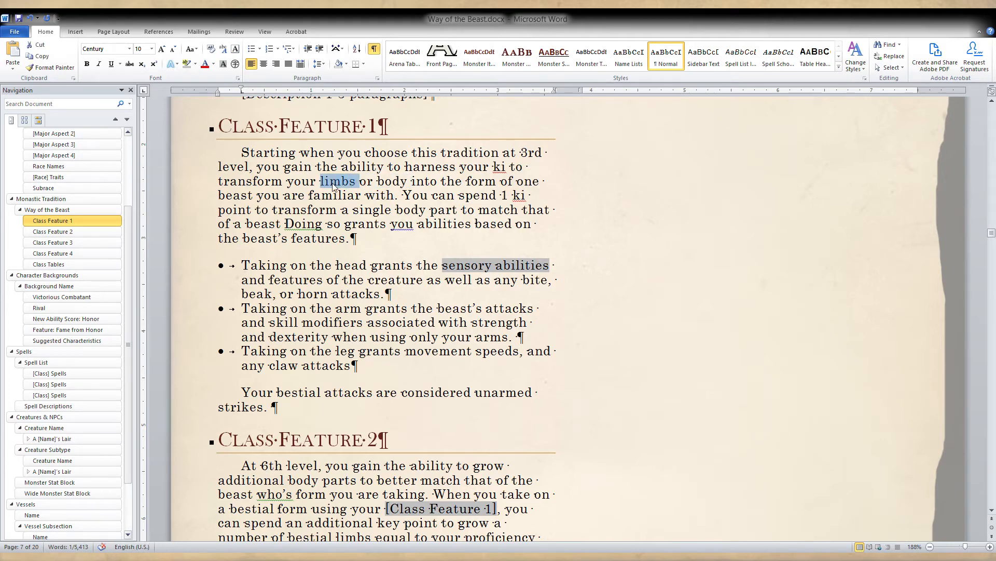
pyautogui.moveTo(410, 184); pyautogui.dragTo(337, 188)
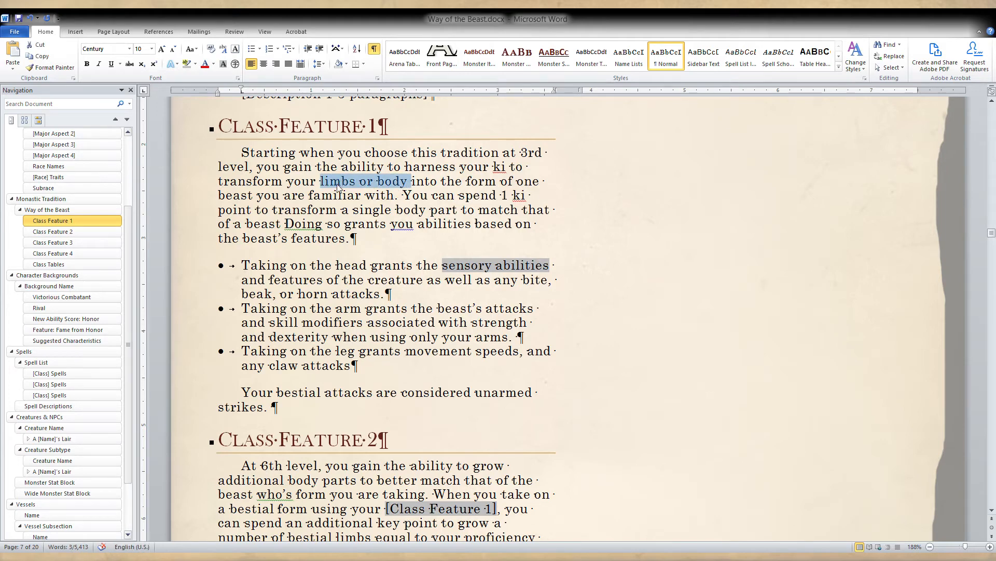
pyautogui.write('body part ')
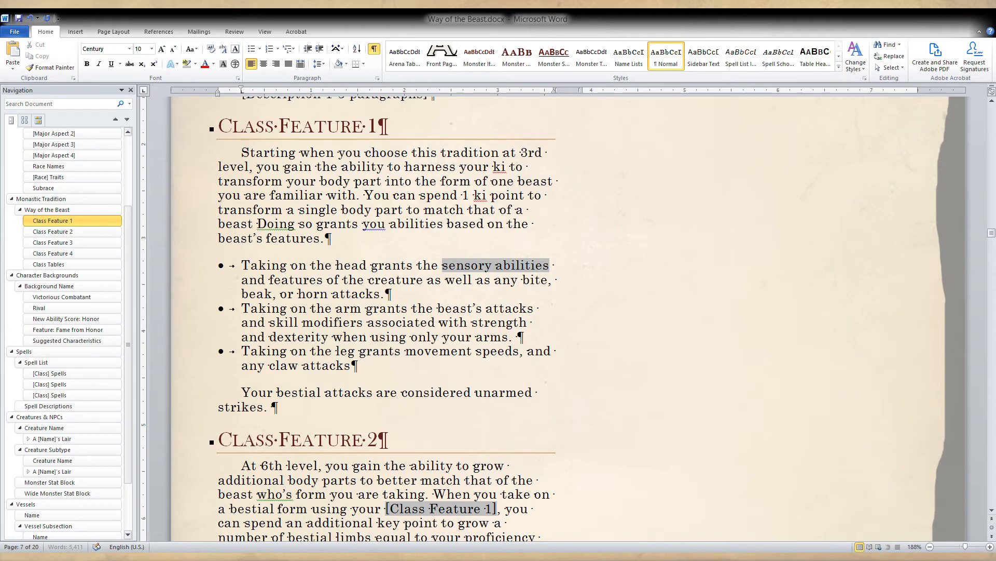
pyautogui.write('s')
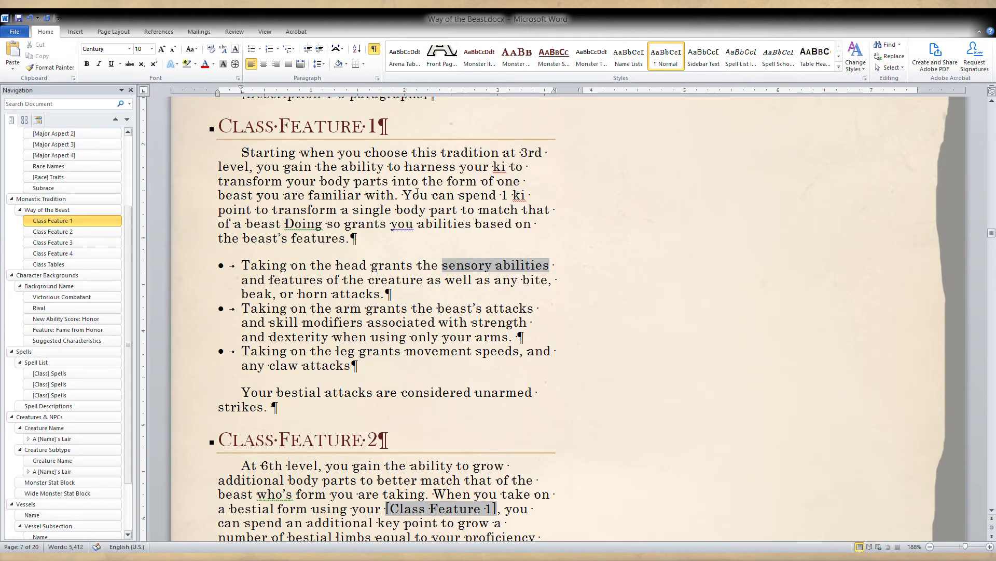
# Add a period after "beast" in the second Class Feature 1 sentence and replace "a" with "the" before "beast".
pyautogui.click(418, 193)
pyautogui.click(329, 281)
pyautogui.click(283, 223)
pyautogui.write('.')
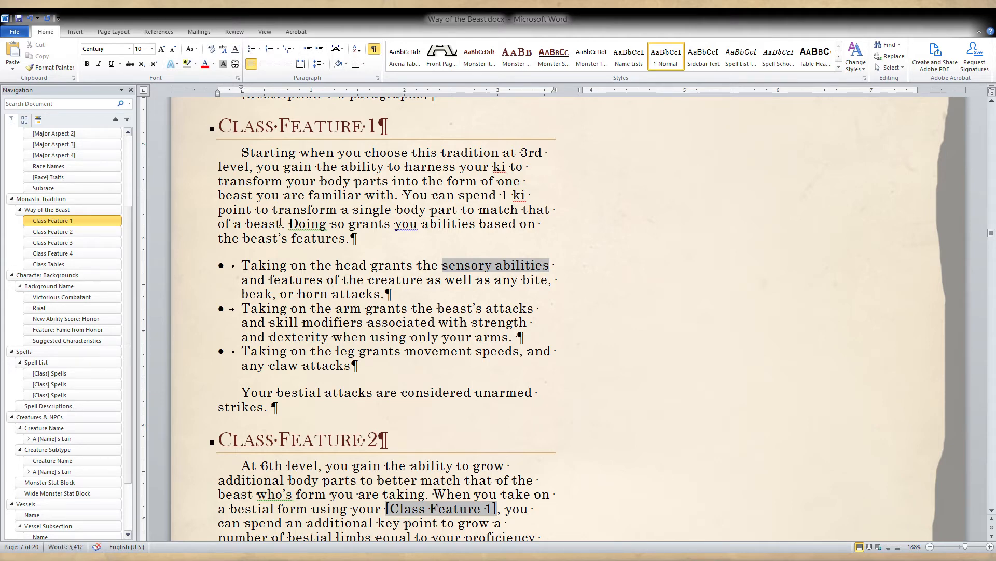
pyautogui.doubleClick(238, 224)
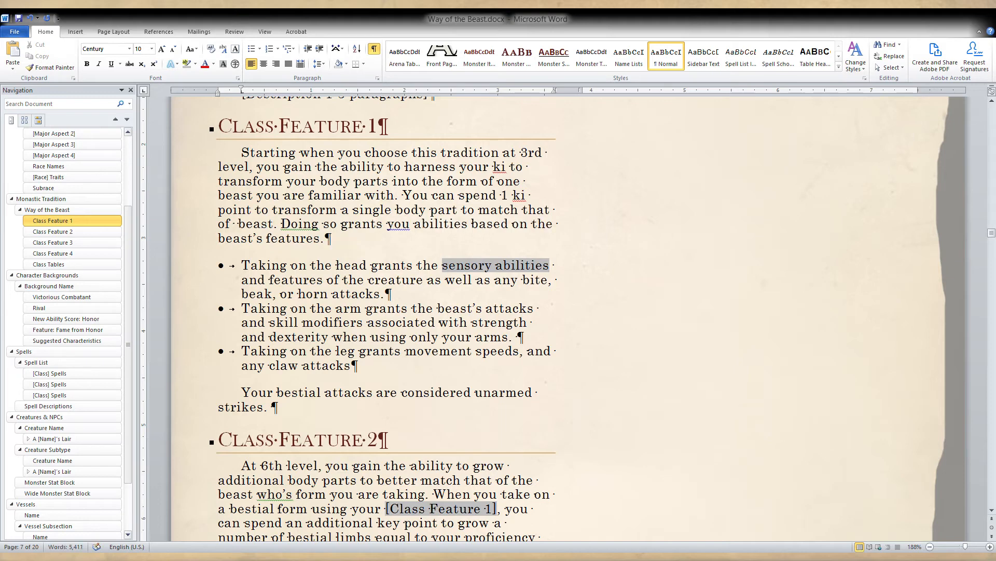
pyautogui.write('the')
pyautogui.click(290, 279)
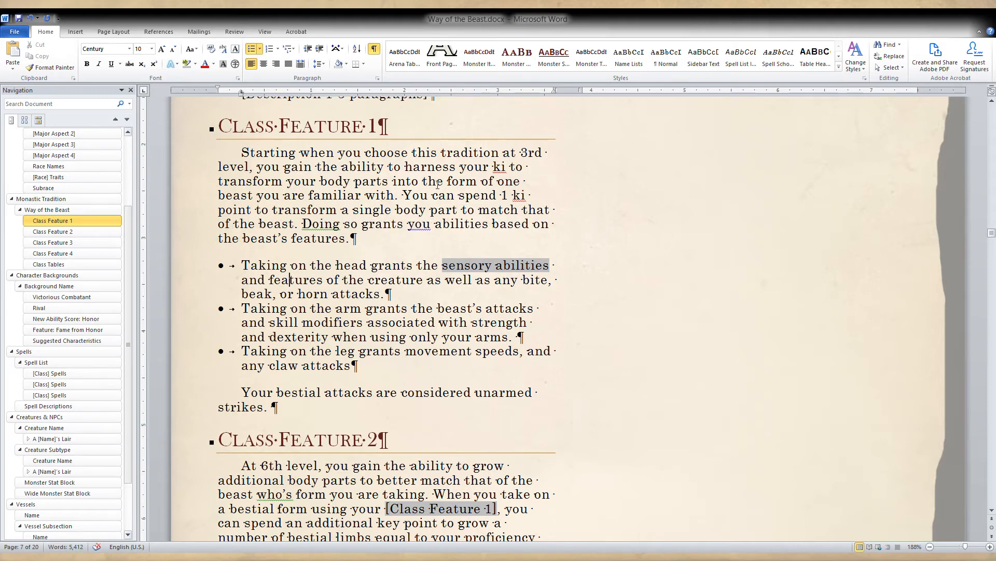
pyautogui.click(395, 195)
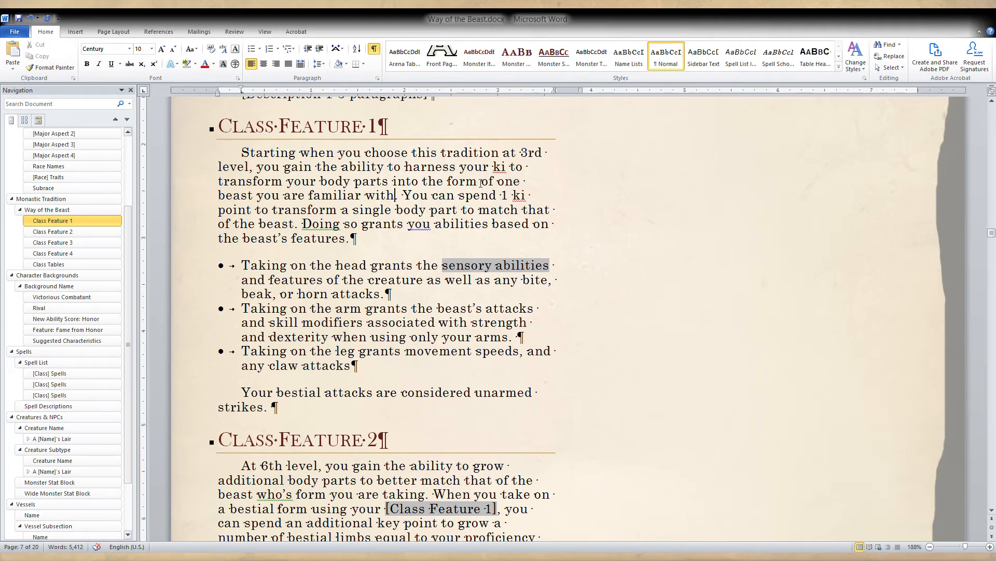
pyautogui.click(496, 181)
pyautogui.click(418, 280)
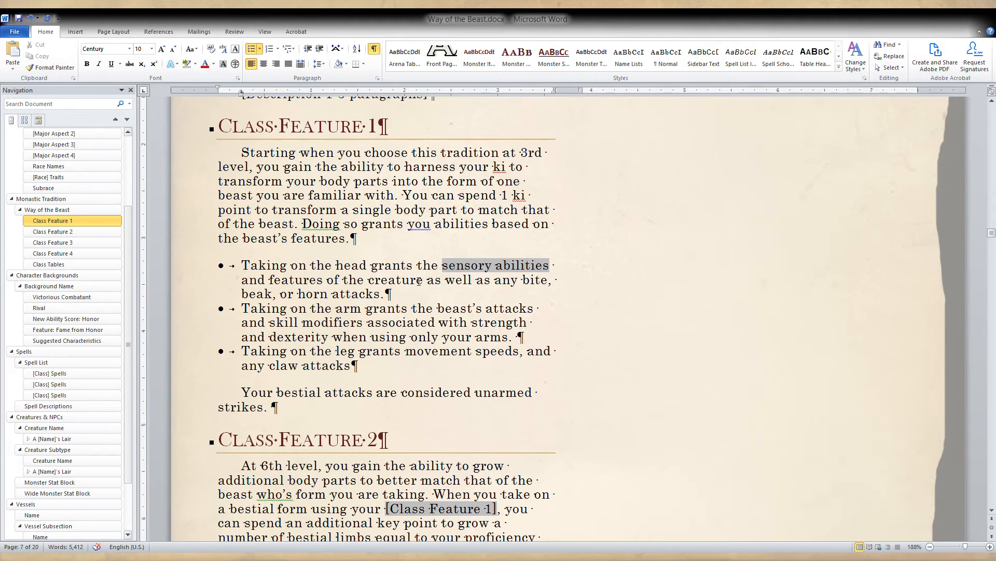
# Replace "a" before "number of bestial limbs" in Class Feature 2 with "the chosen limb as an additional limb".
pyautogui.scroll(-1, 419, 280)
pyautogui.scroll(-3, 546, 312)
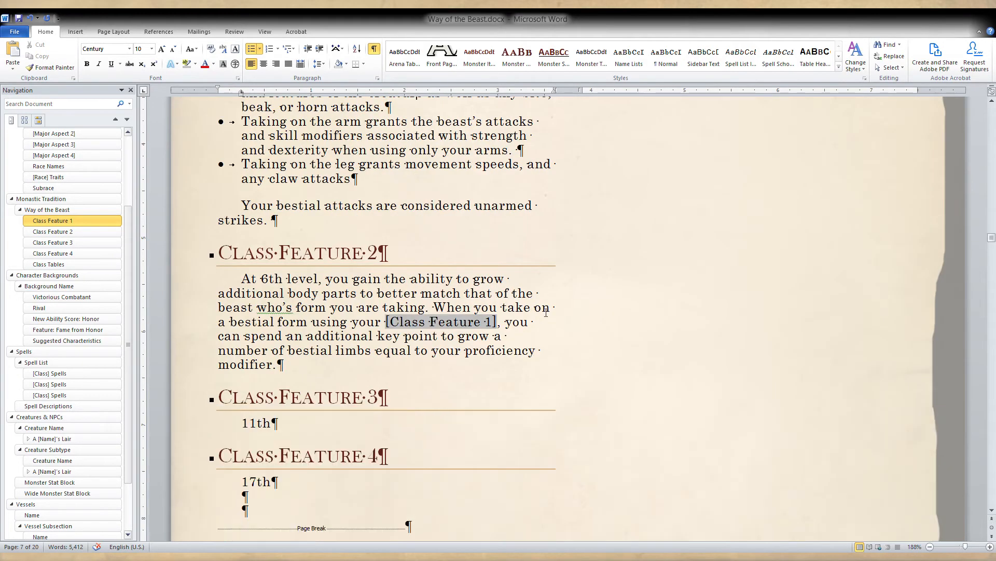
pyautogui.click(528, 338)
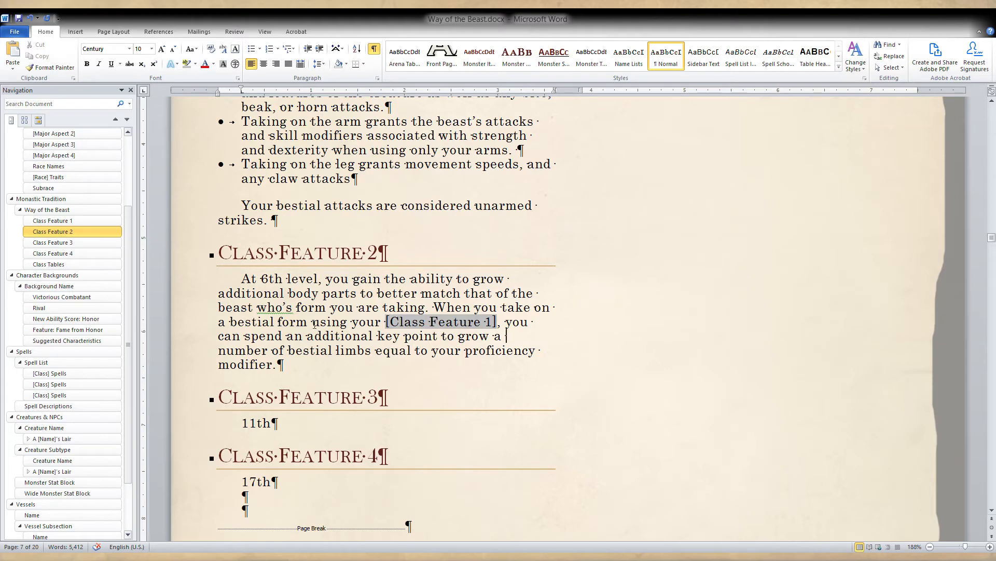
pyautogui.click(346, 363)
pyautogui.doubleClick(294, 336)
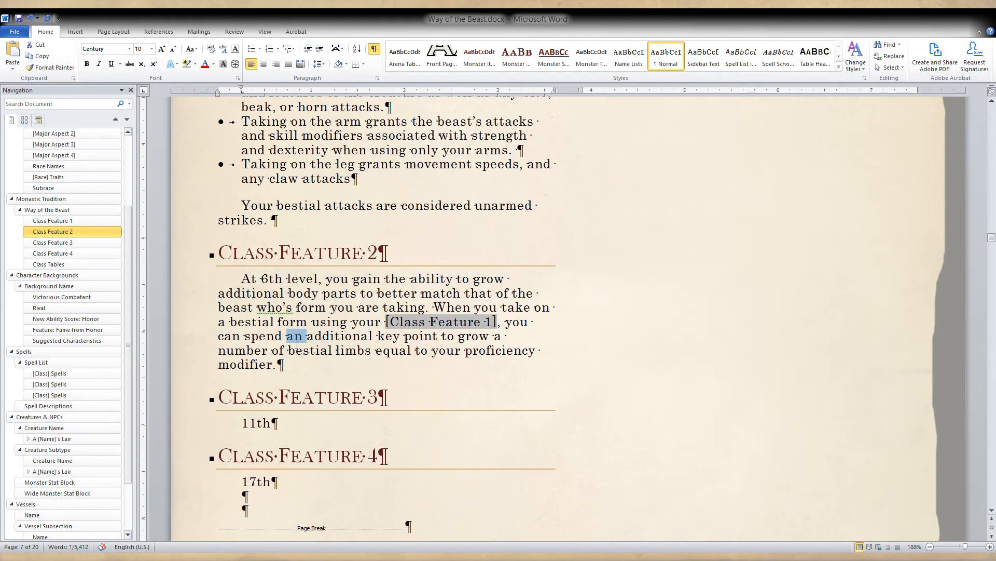
pyautogui.click(368, 334)
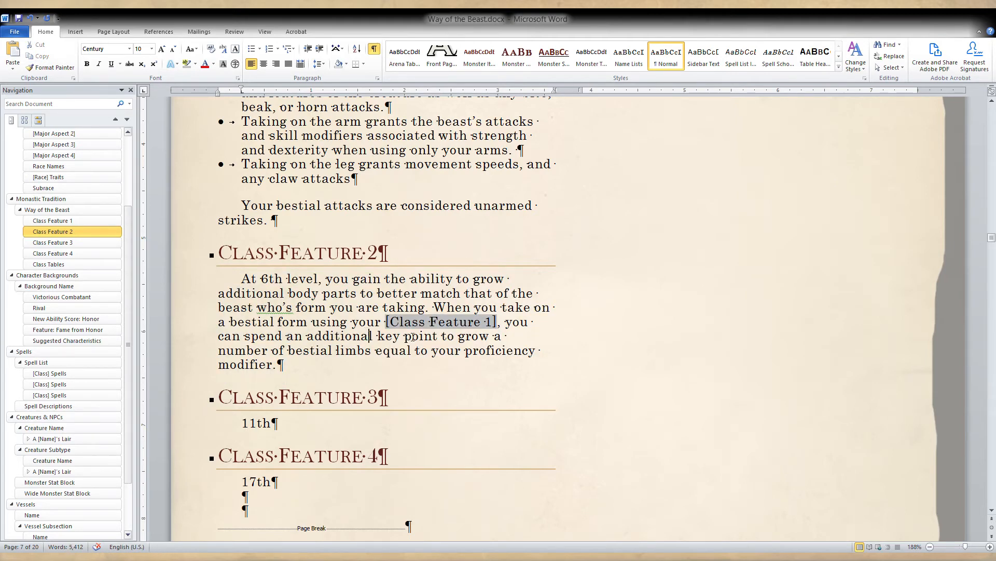
pyautogui.click(413, 336)
pyautogui.doubleClick(498, 338)
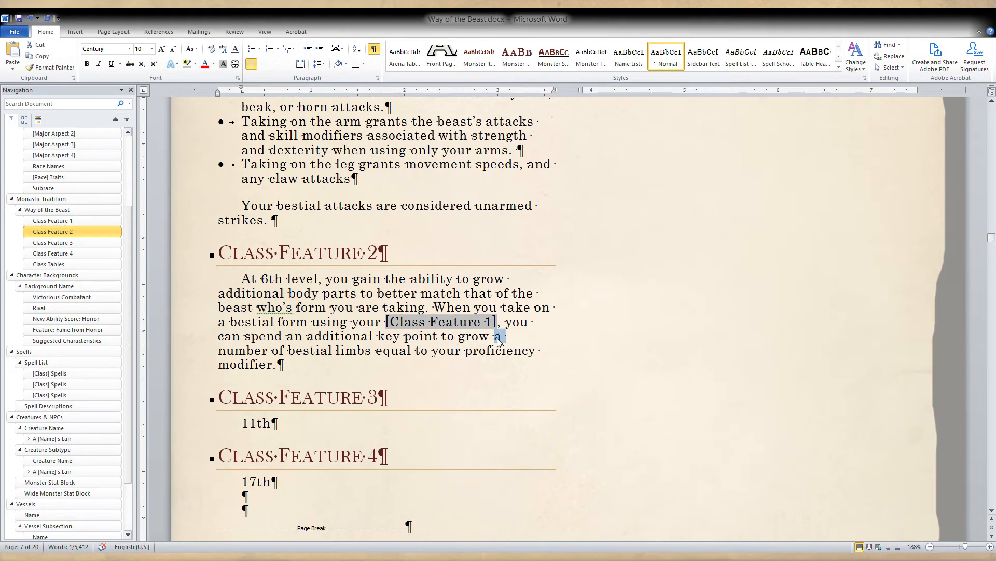
pyautogui.write('the')
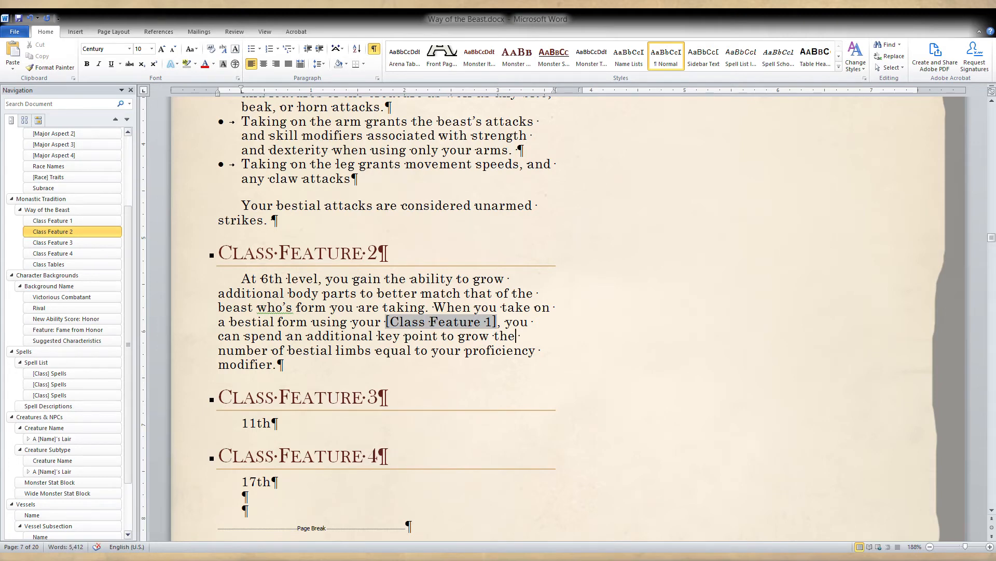
pyautogui.hotkey('ctrl', 'z')
pyautogui.press('BackSpace')
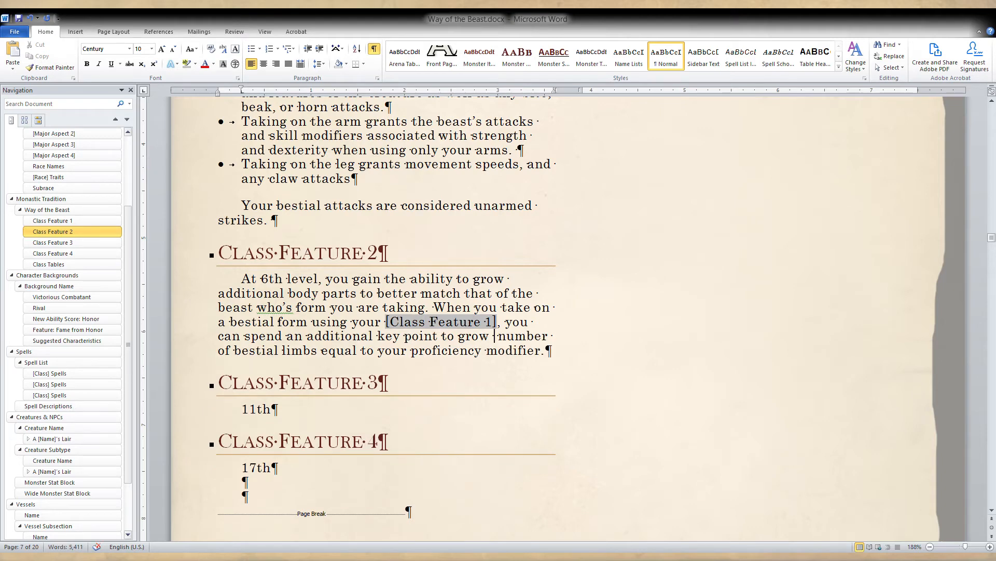
pyautogui.write('the ')
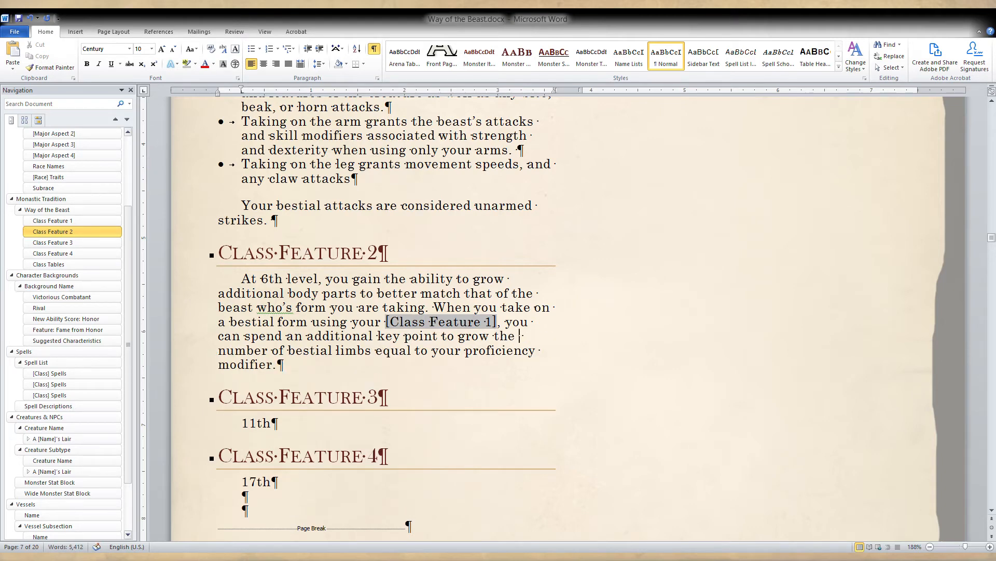
pyautogui.write('chosen limb')
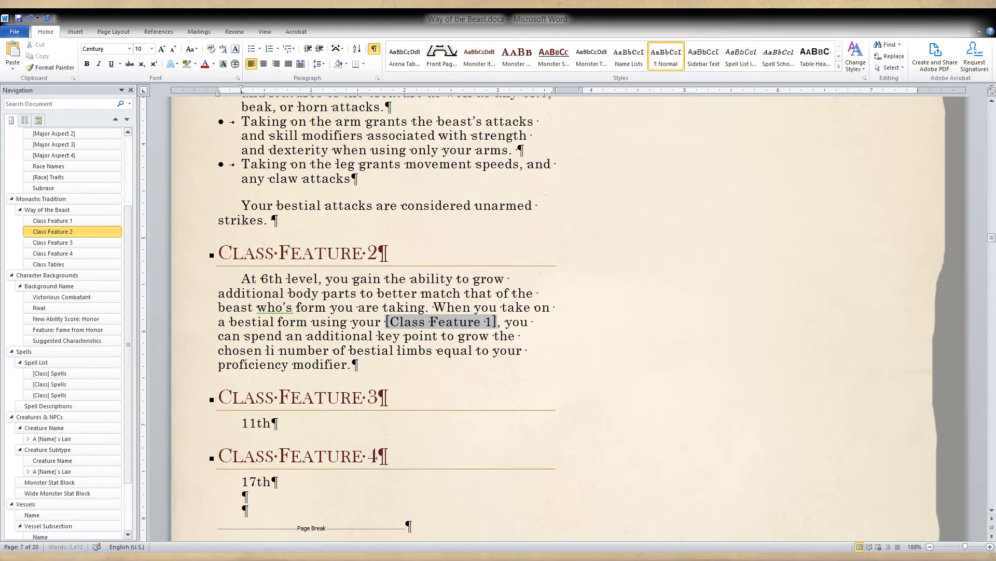
pyautogui.write(' as an ')
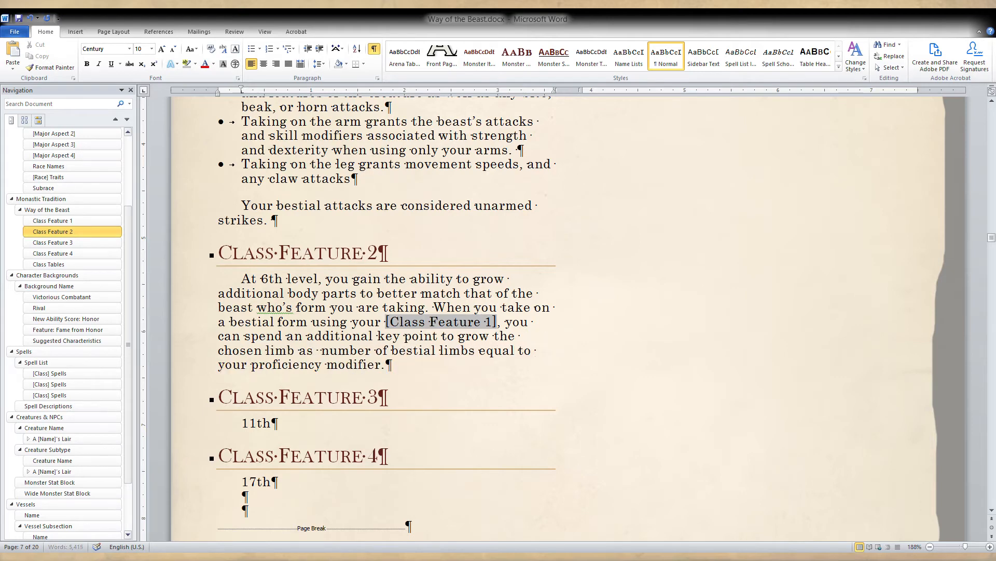
pyautogui.write('additional lim')
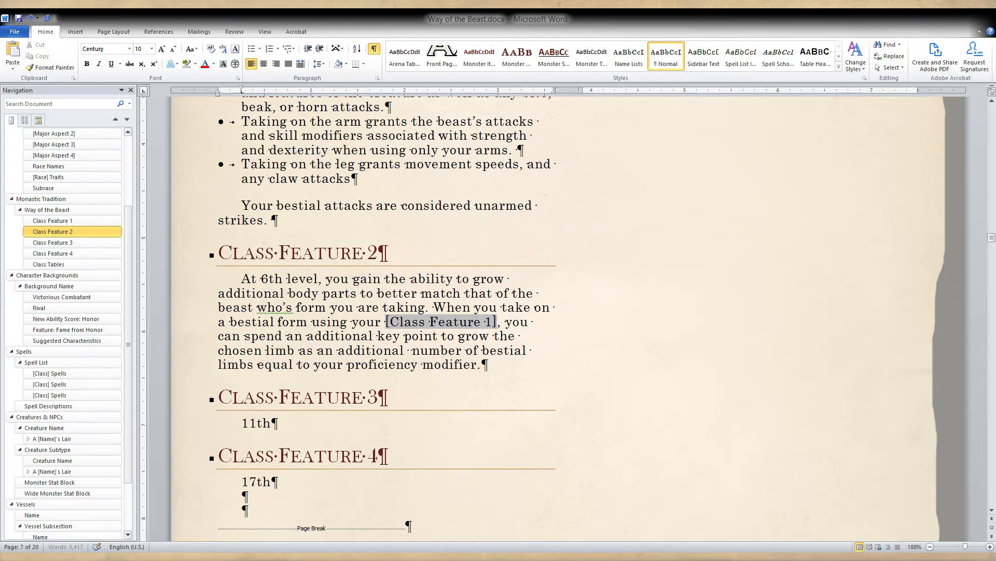
pyautogui.write('b')
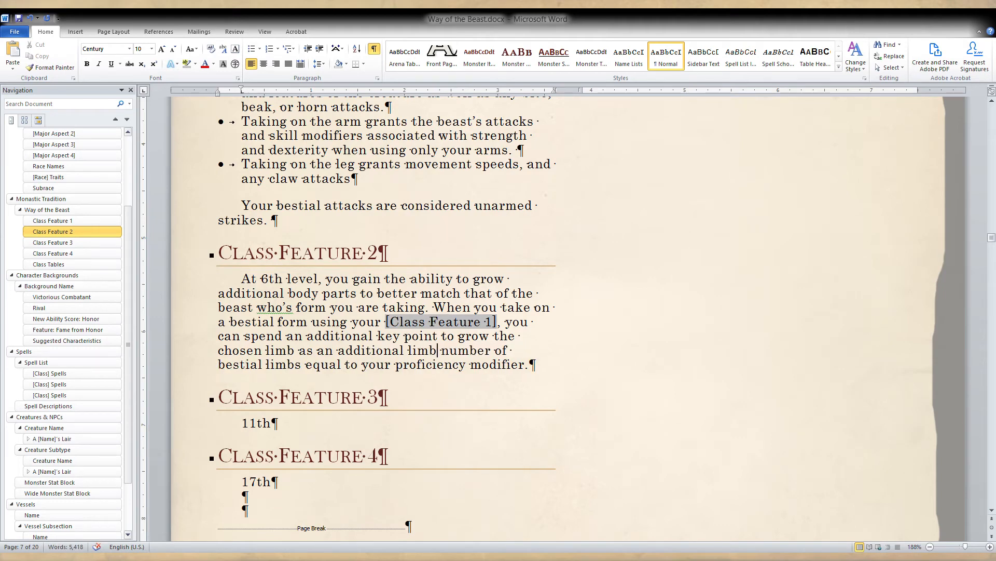
# Replace "an additional" with "1" before "key point" in the Class Feature 2 description.
pyautogui.doubleClick(362, 336)
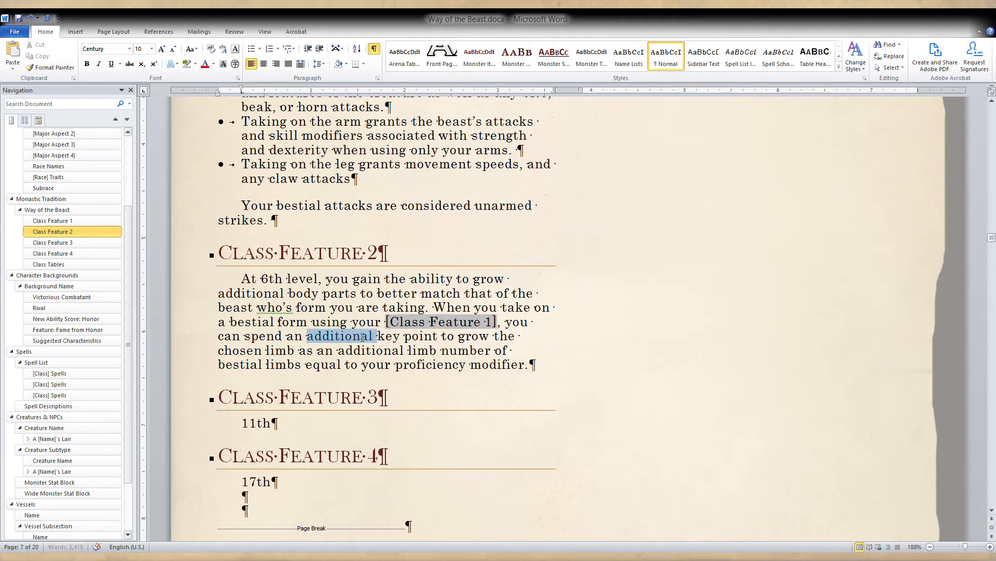
pyautogui.press('BackSpace')
pyautogui.press('BackSpace')
pyautogui.press('BackSpace')
pyautogui.press('BackSpace')
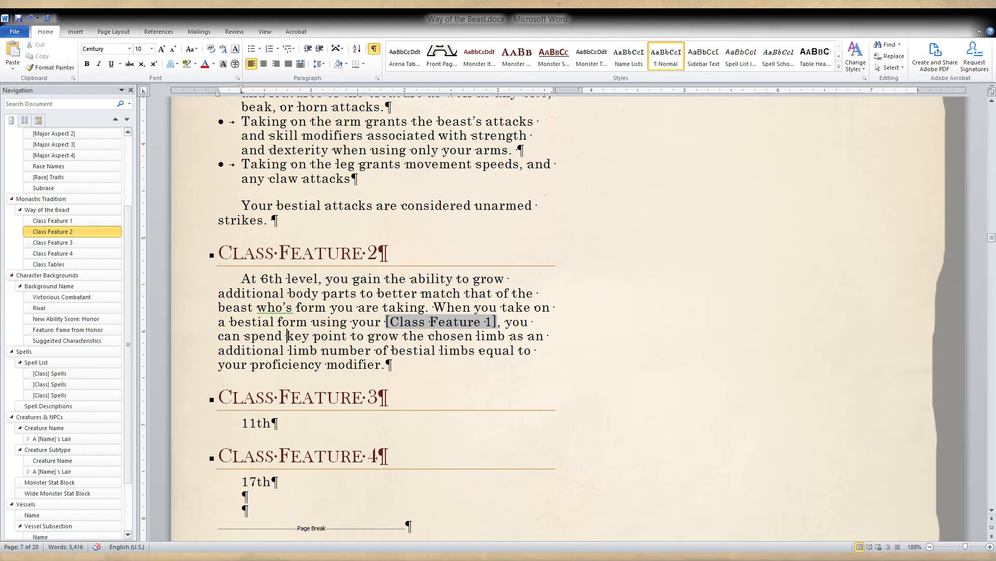
pyautogui.write('1')
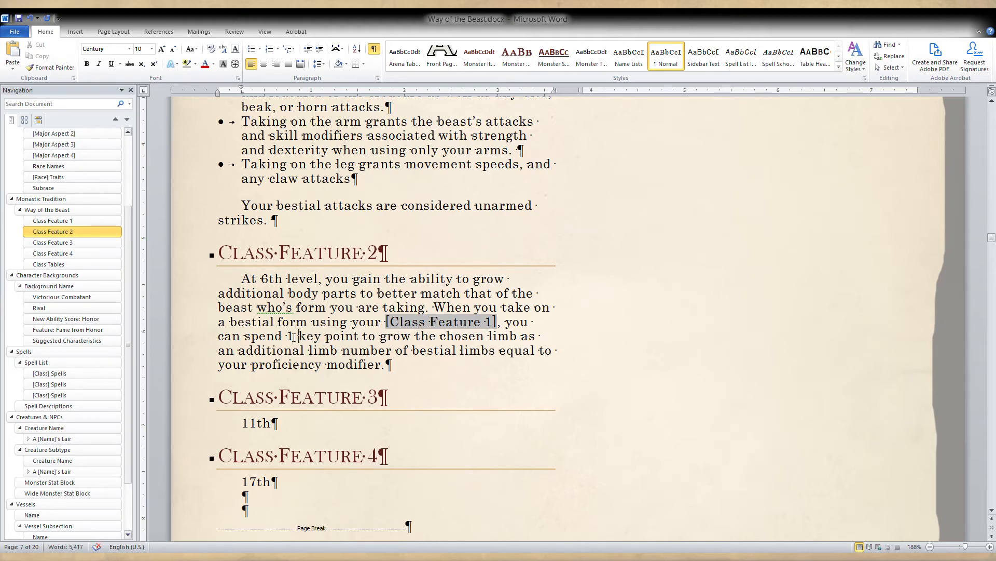
# Change the cost wording in Class Feature 2 to "2 key points instead".
pyautogui.click(294, 337)
pyautogui.press('BackSpace')
pyautogui.write('2')
pyautogui.click(358, 336)
pyautogui.write('s')
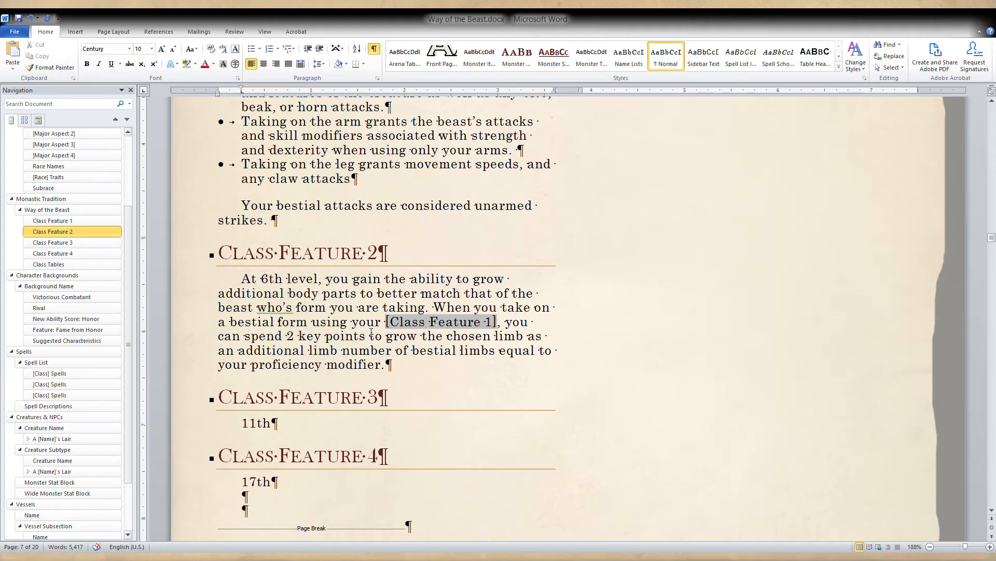
pyautogui.write(' instead')
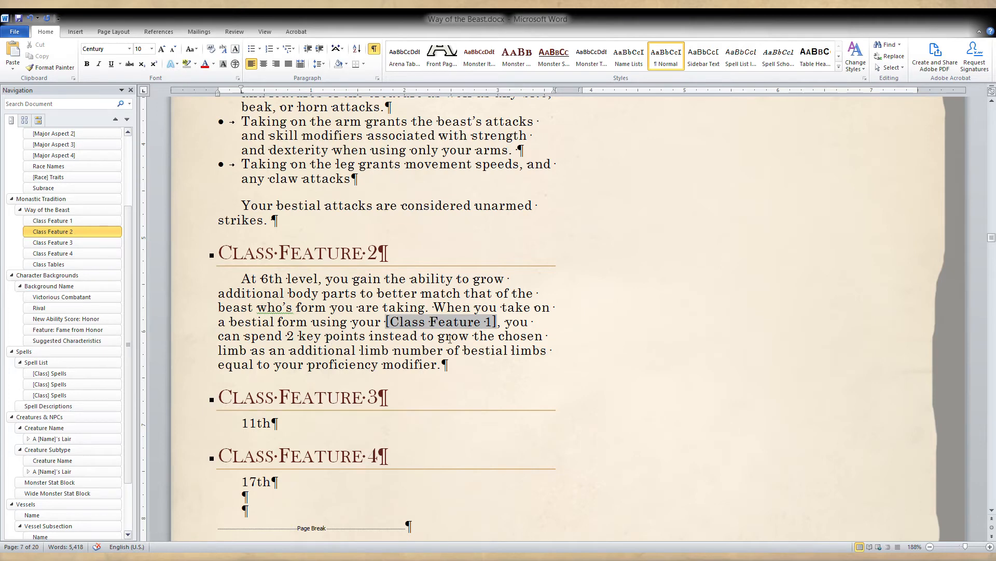
# Restore the cost wording in Class Feature 2 to "an additional key point".
pyautogui.press('BackSpace')
pyautogui.press('BackSpace')
pyautogui.press('BackSpace')
pyautogui.press('BackSpace')
pyautogui.press('BackSpace')
pyautogui.press('BackSpace')
pyautogui.press('BackSpace')
pyautogui.press('BackSpace')
pyautogui.press('BackSpace')
pyautogui.hotkey('ctrl', 'Left')
pyautogui.hotkey('ctrl', 'Left')
pyautogui.press('BackSpace')
pyautogui.press('BackSpace')
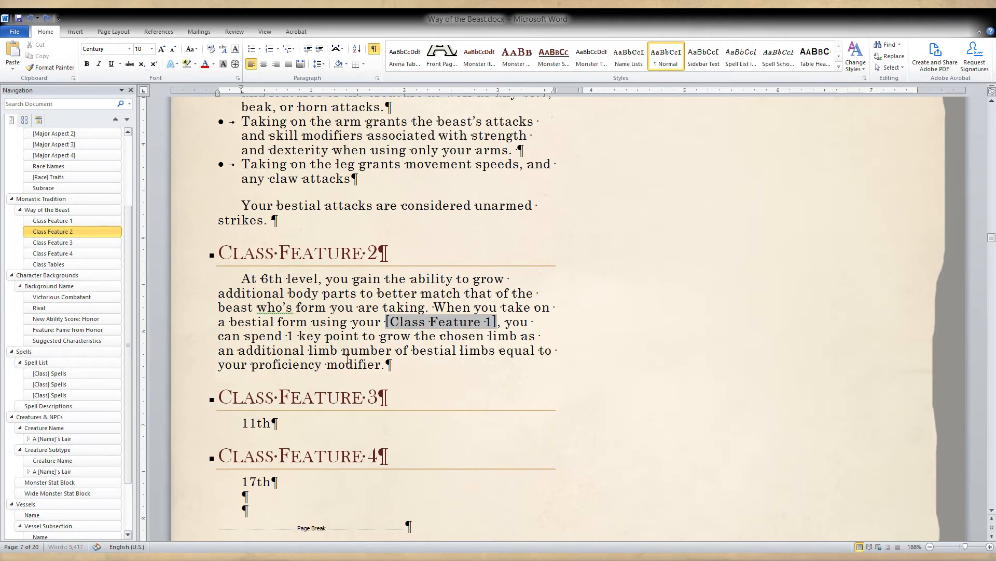
pyautogui.write('an additional')
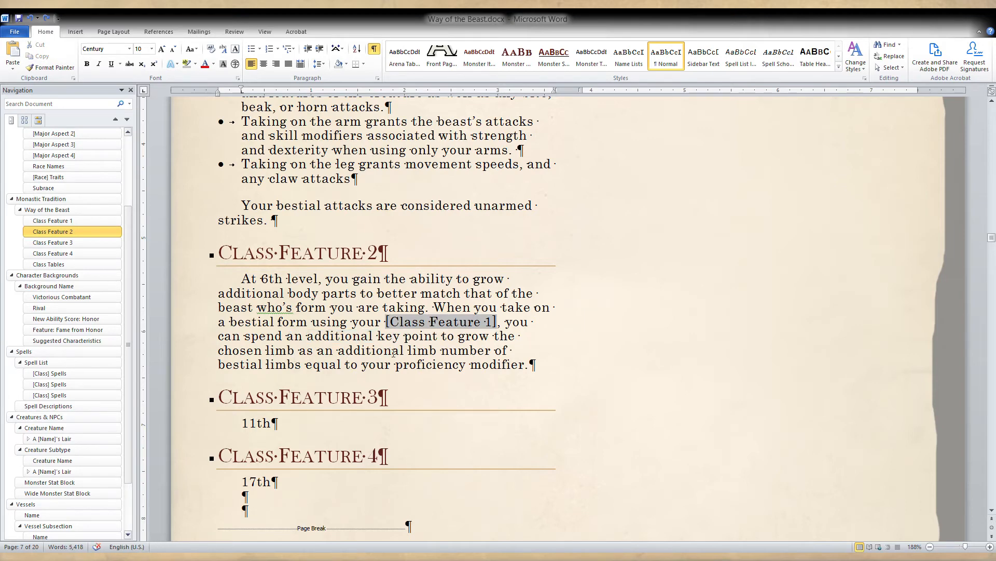
# Replace "number of bestial limbs equal to" with a new sentence start, "You can have additional limbs in this way equal to", after a period.
pyautogui.click(440, 350)
pyautogui.write('. You')
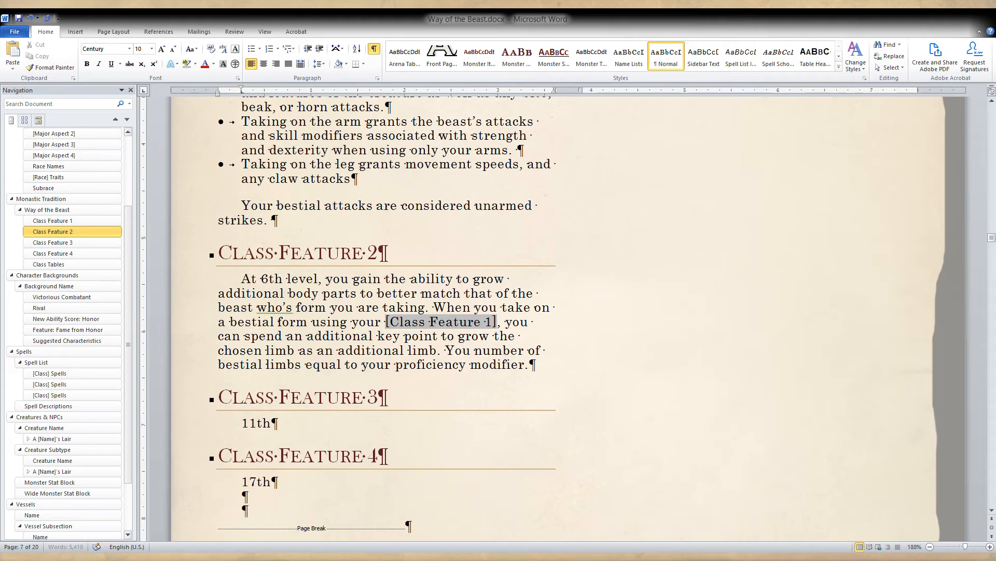
pyautogui.write(' can have')
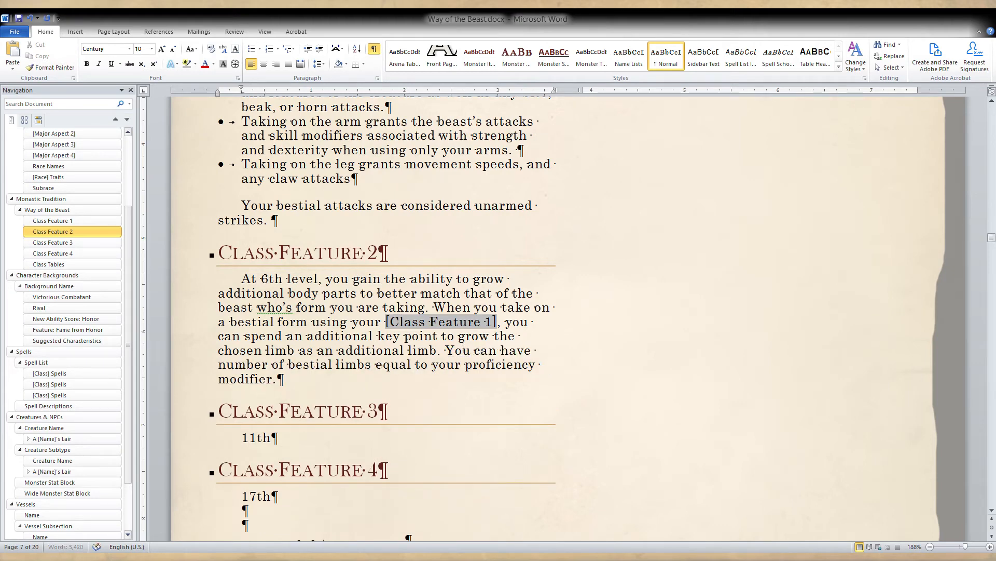
pyautogui.write(' add')
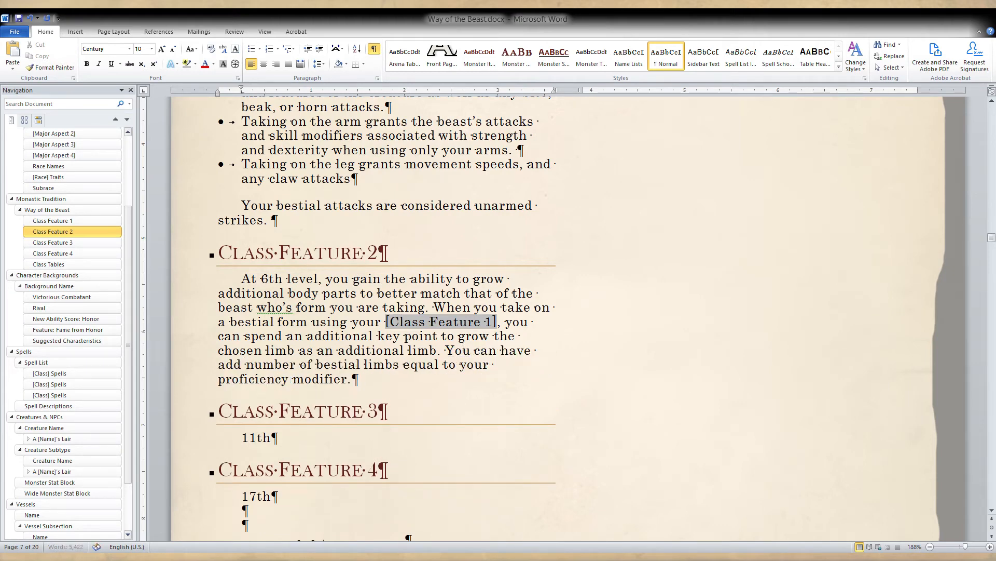
pyautogui.write('itional limbs')
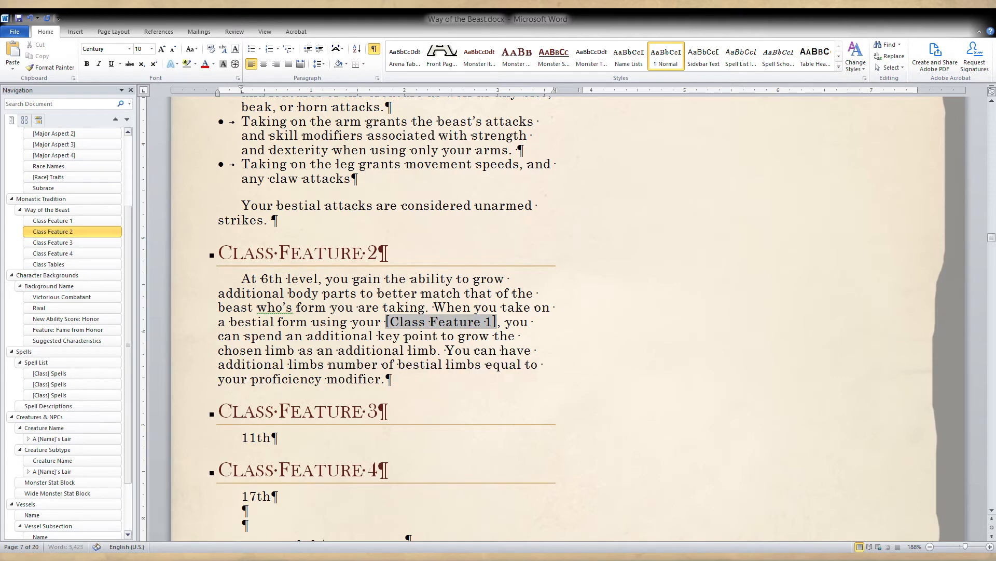
pyautogui.write(' in this')
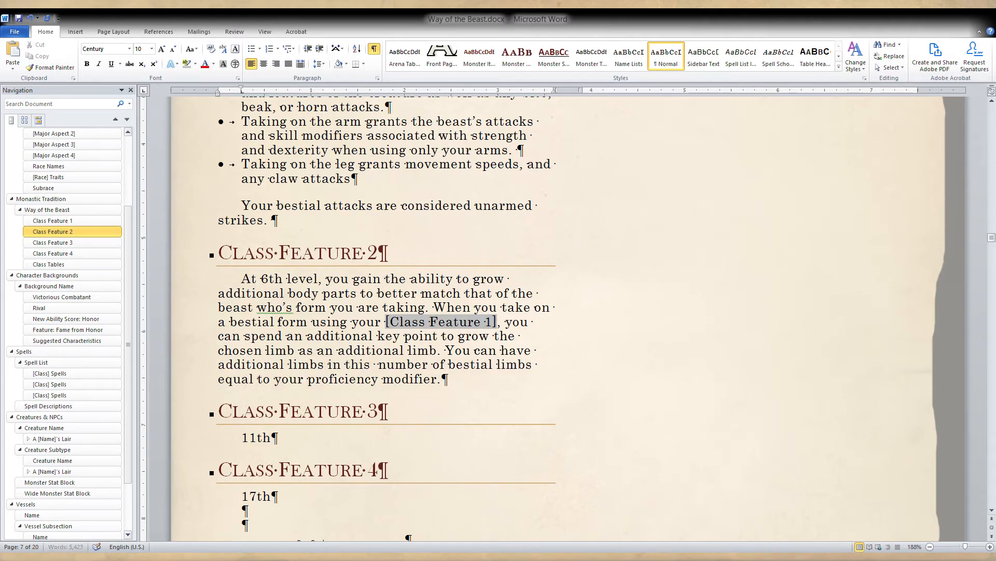
pyautogui.write(' way equal to')
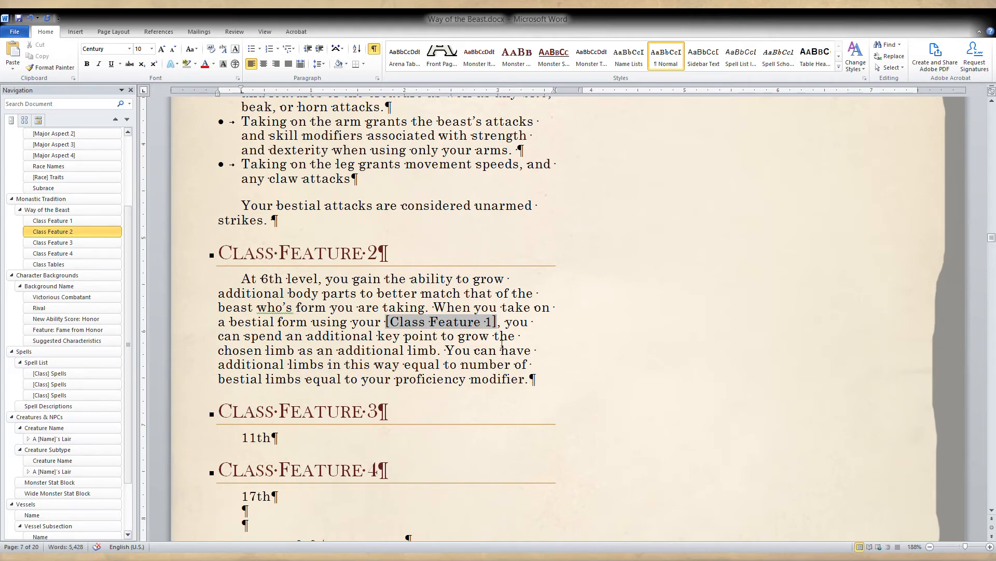
pyautogui.moveTo(362, 380); pyautogui.dragTo(460, 367)
pyautogui.press('Delete')
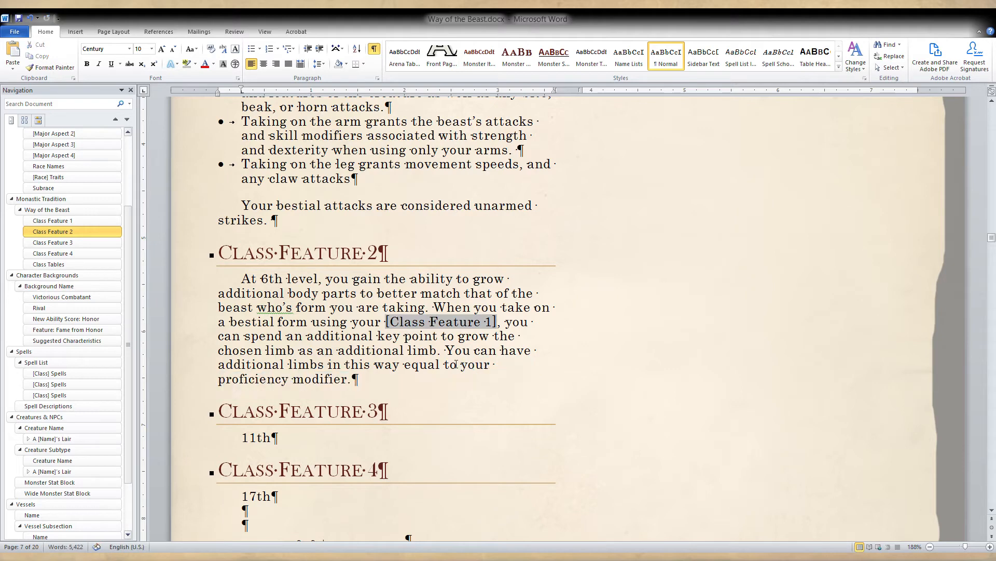
# Replace "additional" with "extra" before "limb" and before "limbs" in the last two Class Feature 2 sentences.
pyautogui.click(428, 377)
pyautogui.doubleClick(378, 351)
pyautogui.write('extra')
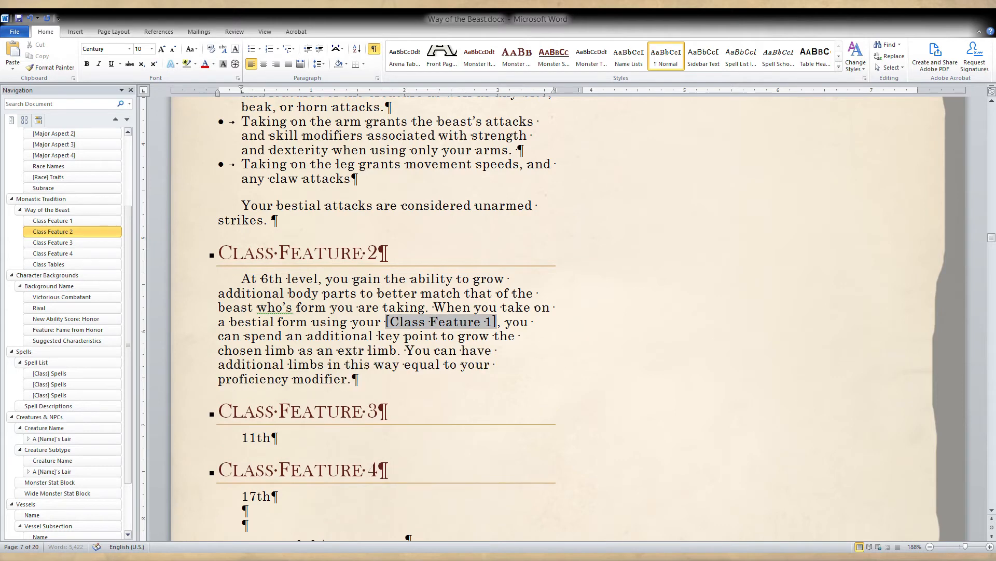
pyautogui.doubleClick(259, 365)
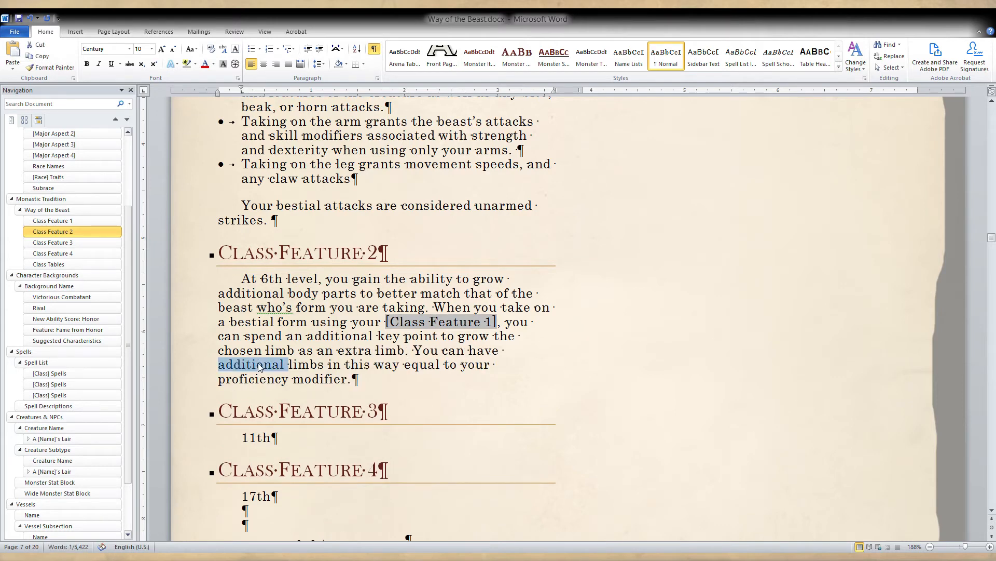
pyautogui.write('extra')
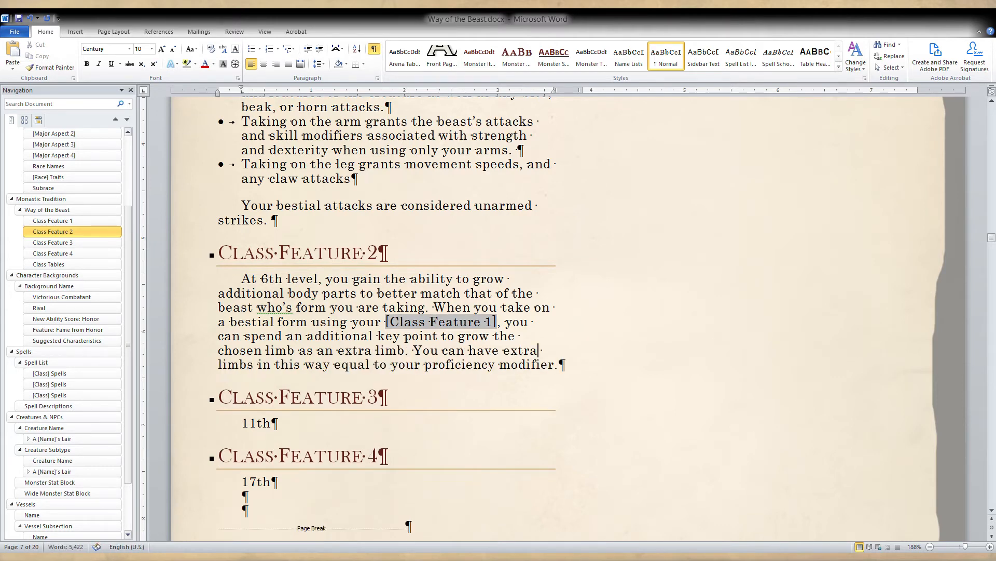